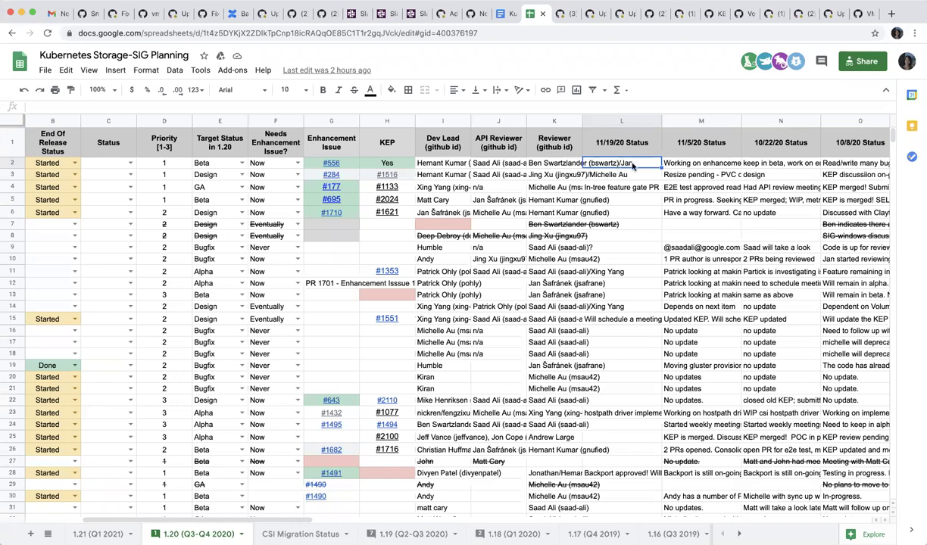
Step: Fill L2 with 'No update.' and L3 with 'target next release'
{"action": "key", "text": "Right"}
{"action": "key", "text": "Left"}
{"action": "type", "text": "No update"}
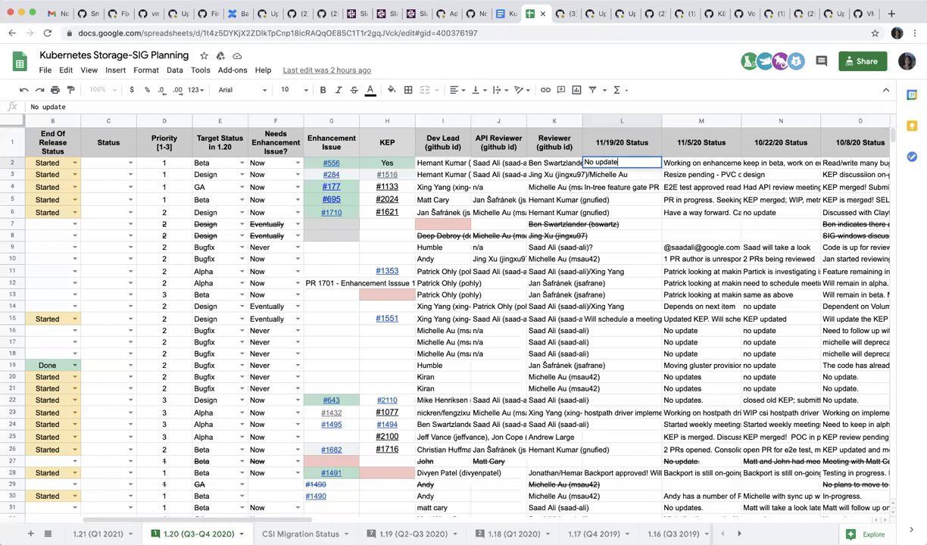
{"action": "type", "text": "."}
{"action": "left_click", "coordinate": [586, 175]}
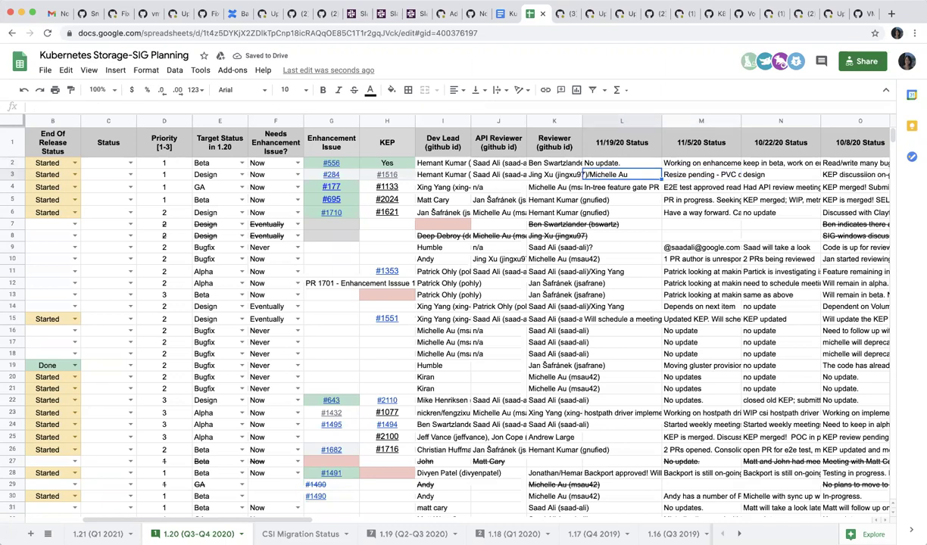
{"action": "type", "text": "ta"}
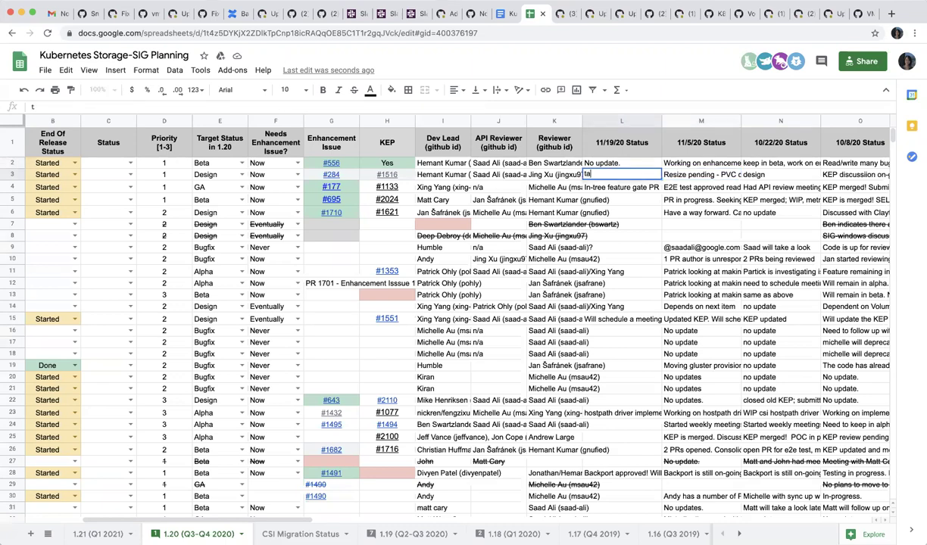
{"action": "type", "text": "rget next release"}
{"action": "key", "text": "Return"}
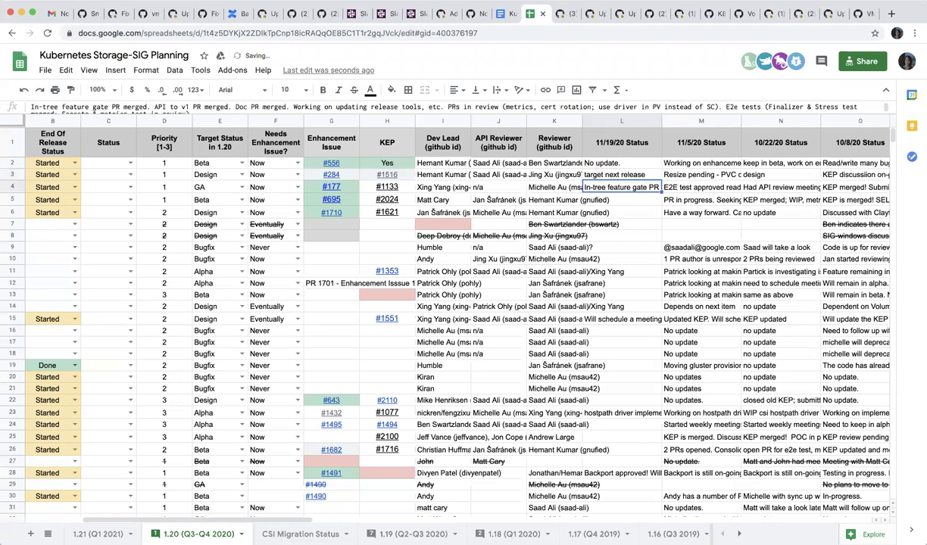
{"action": "left_click", "coordinate": [554, 187]}
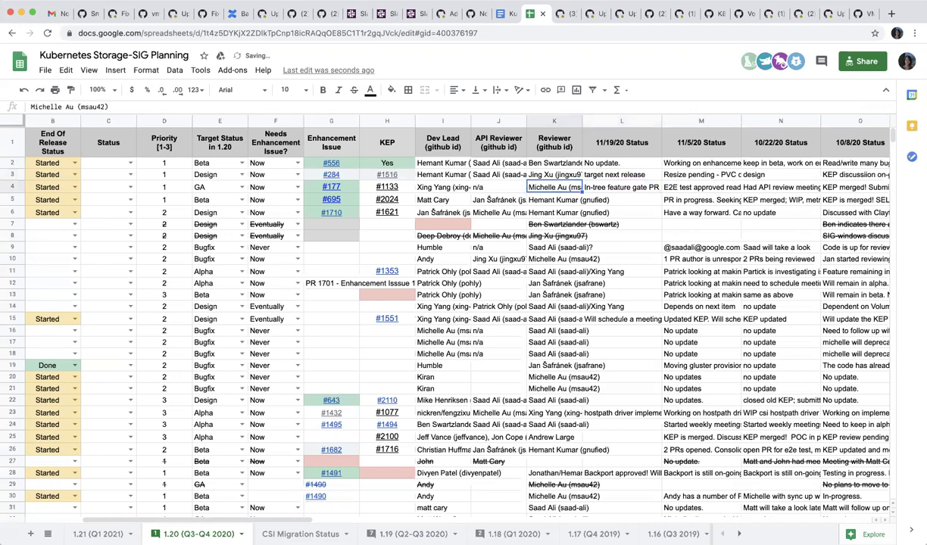
{"action": "left_click", "coordinate": [621, 187]}
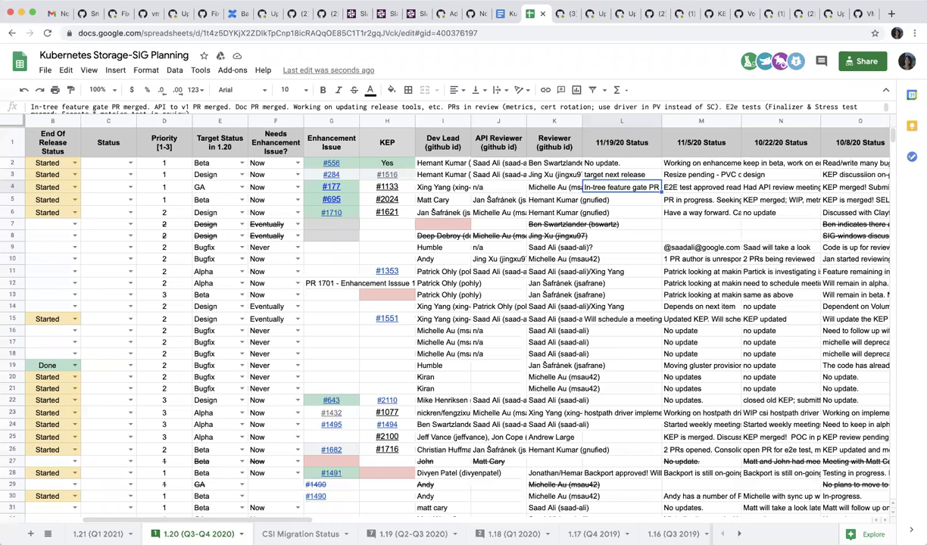
Step: After checking its 11/5/20 entry, write 'PR merged for 1.20. Tests in. Made in beta' in L5 for FSGroup
{"action": "key", "text": "Left"}
{"action": "key", "text": "Left"}
{"action": "key", "text": "Left"}
{"action": "key", "text": "Left"}
{"action": "key", "text": "Left"}
{"action": "key", "text": "Left"}
{"action": "key", "text": "Left"}
{"action": "key", "text": "Left"}
{"action": "key", "text": "Left"}
{"action": "key", "text": "Left"}
{"action": "key", "text": "Left"}
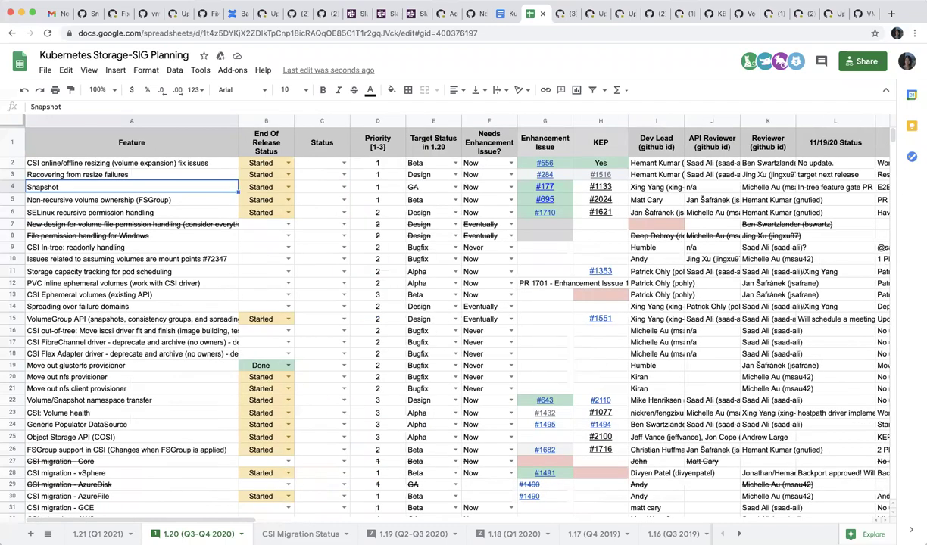
{"action": "key", "text": "Down"}
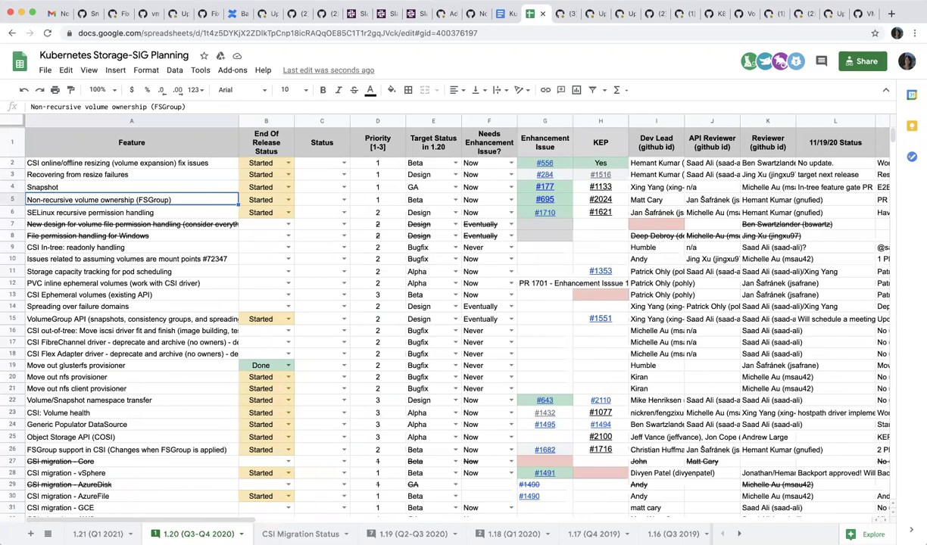
{"action": "key", "text": "Right"}
{"action": "key", "text": "Right"}
{"action": "key", "text": "Right"}
{"action": "key", "text": "Right"}
{"action": "key", "text": "Right"}
{"action": "key", "text": "Right"}
{"action": "key", "text": "Right"}
{"action": "key", "text": "Right"}
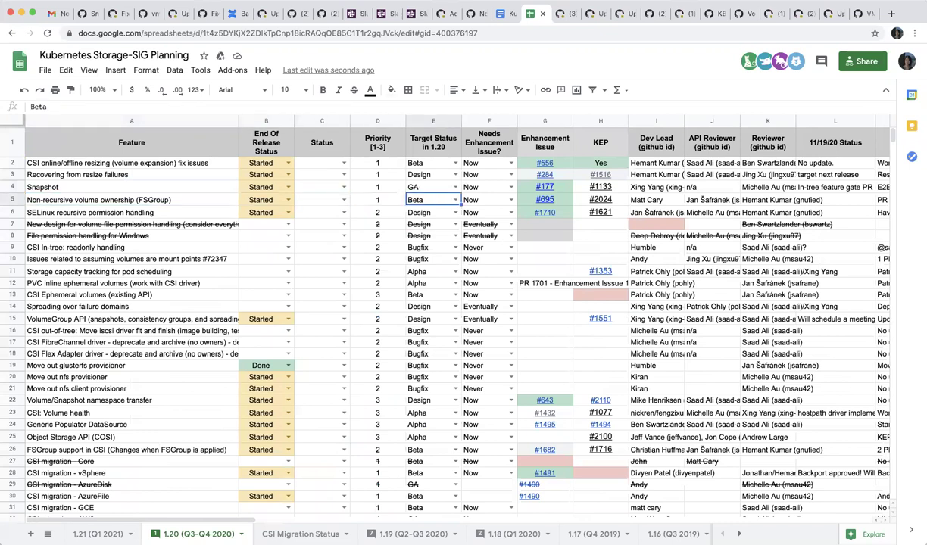
{"action": "key", "text": "Right"}
{"action": "key", "text": "Right"}
{"action": "key", "text": "Right"}
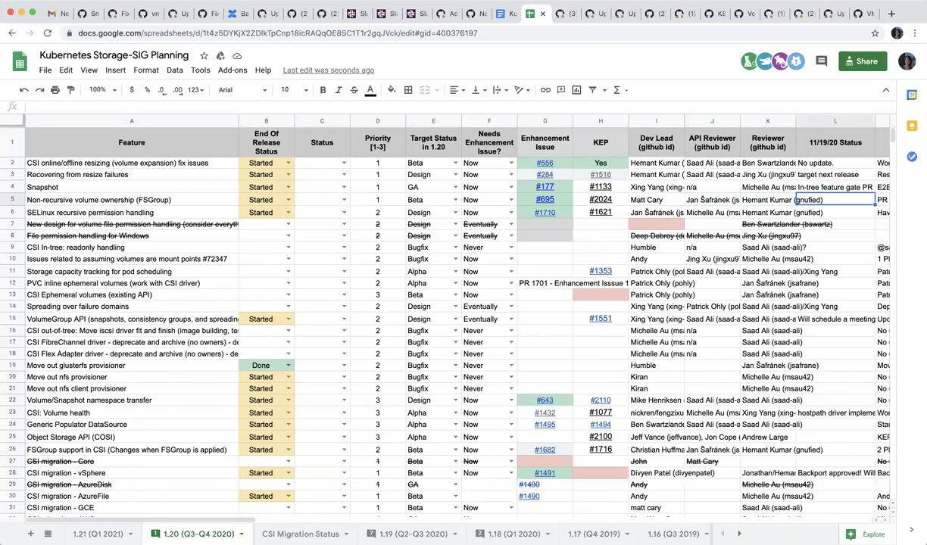
{"action": "key", "text": "Right"}
{"action": "key", "text": "Left"}
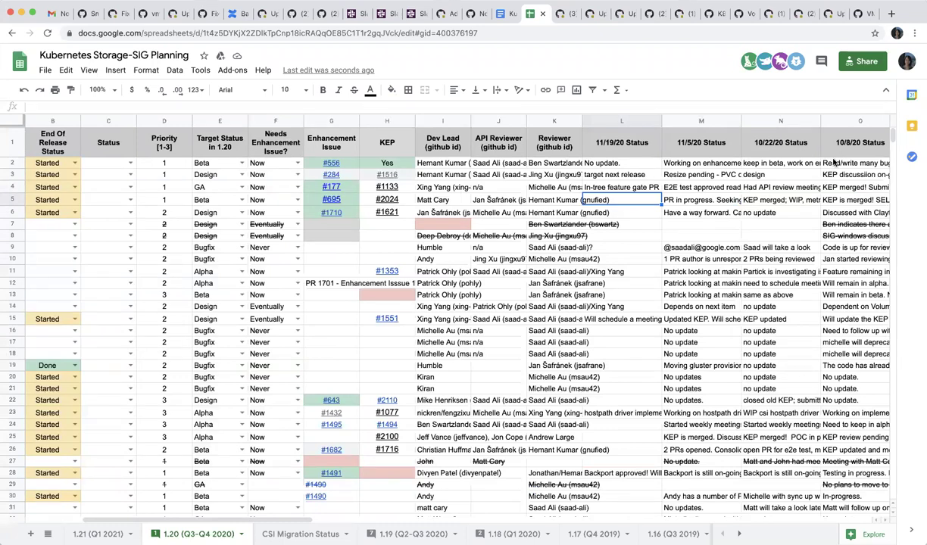
{"action": "type", "text": "P"}
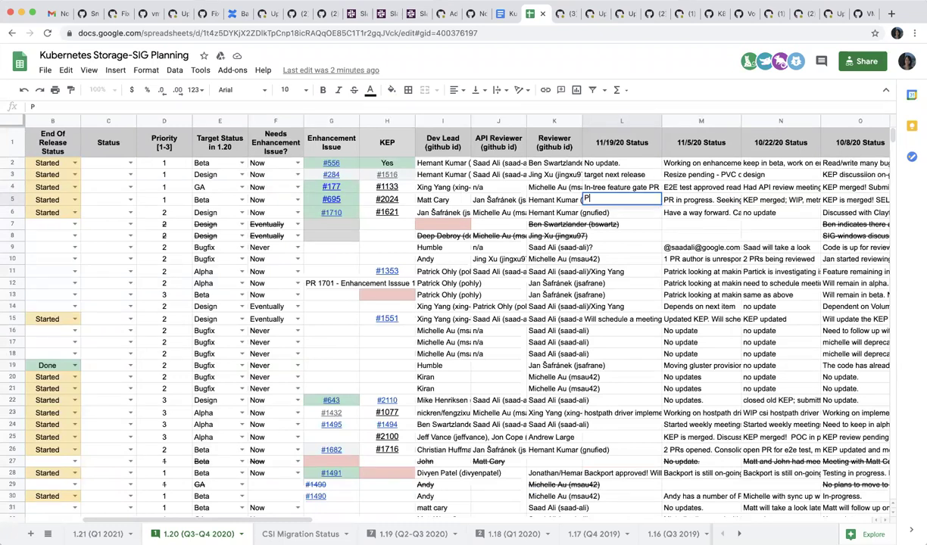
{"action": "type", "text": "R merged for 1.20.  Test"}
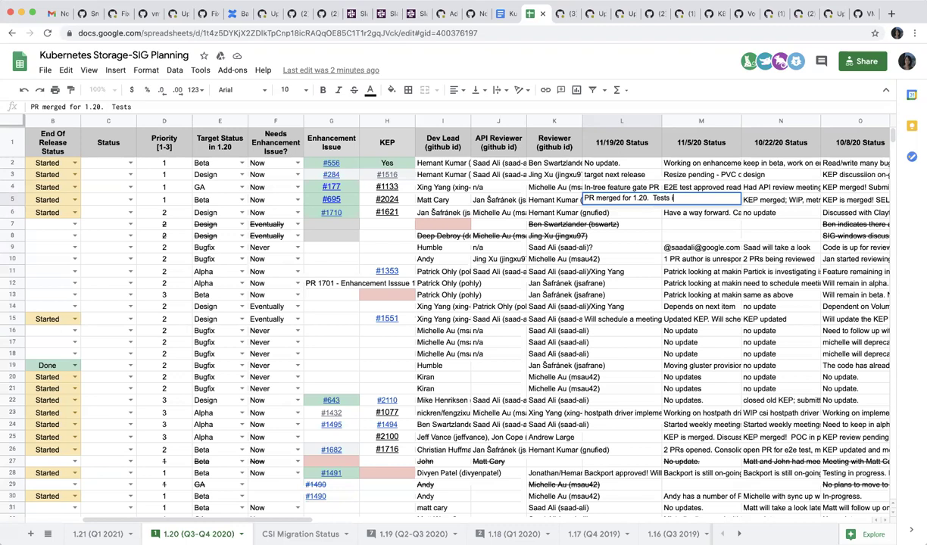
{"action": "type", "text": "n.  Made in beta"}
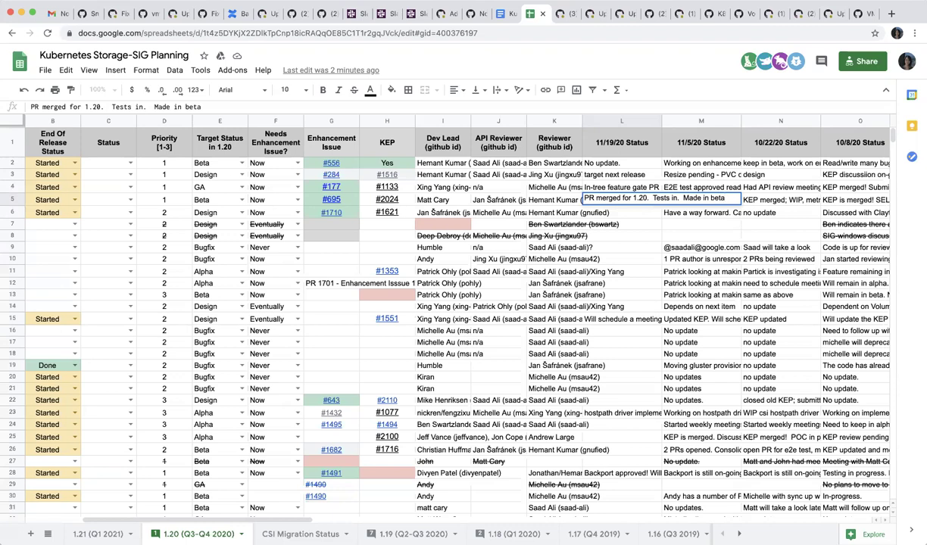
{"action": "key", "text": "Return"}
{"action": "left_click", "coordinate": [621, 199]}
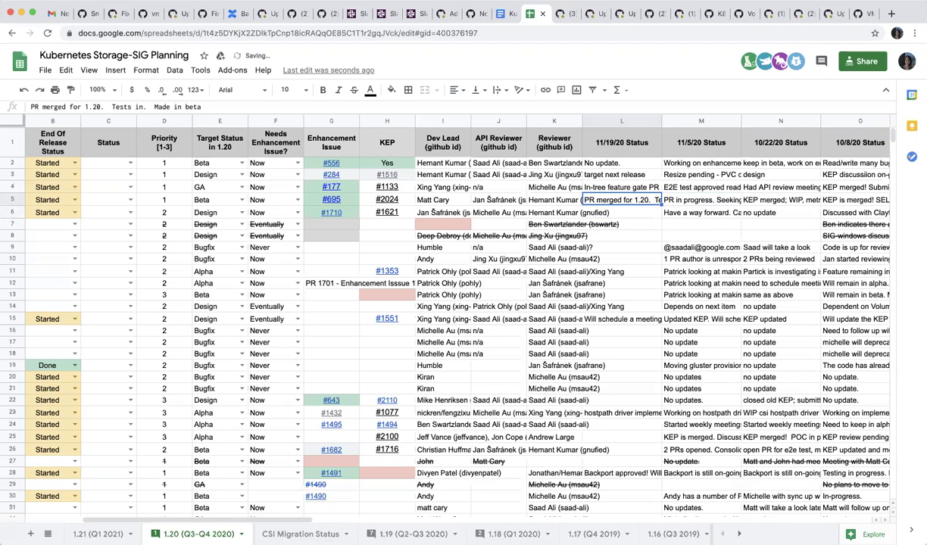
{"action": "key", "text": "Left"}
{"action": "key", "text": "Left"}
{"action": "key", "text": "Left"}
{"action": "key", "text": "Left"}
{"action": "key", "text": "Left"}
{"action": "key", "text": "Left"}
{"action": "key", "text": "Left"}
{"action": "key", "text": "Left"}
{"action": "key", "text": "Left"}
{"action": "key", "text": "Left"}
{"action": "key", "text": "Left"}
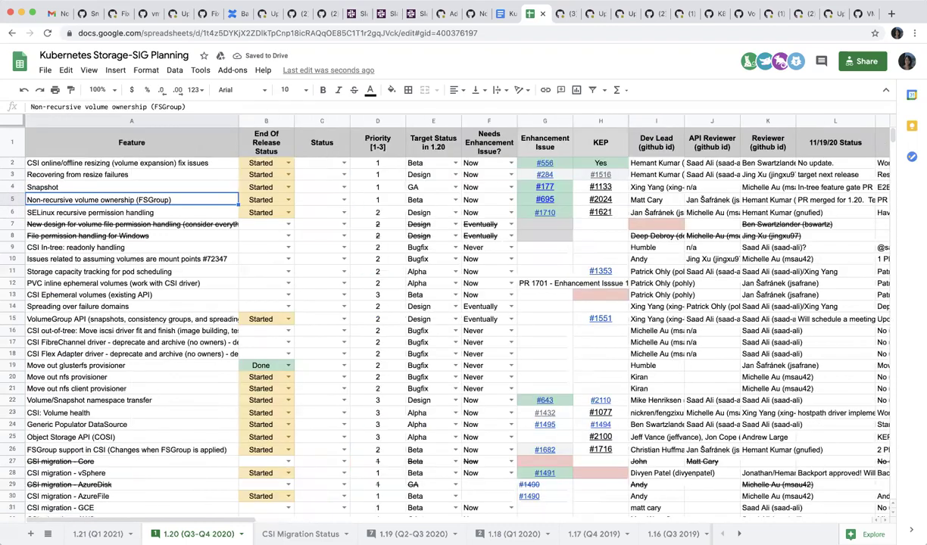
Step: After reviewing its 11/5/20 entry, write 'no update. need to update kep' in L6 for SELinux
{"action": "key", "text": "Down"}
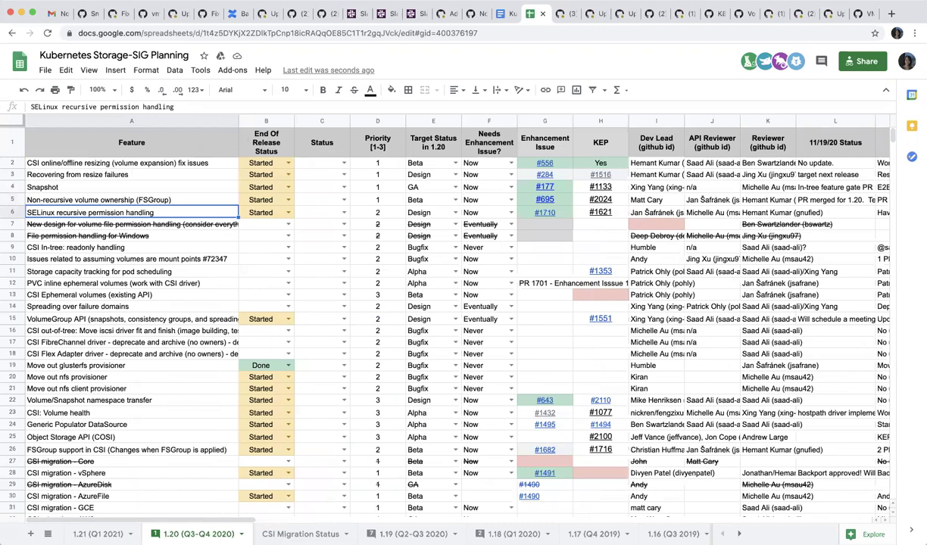
{"action": "key", "text": "Right"}
{"action": "key", "text": "Right"}
{"action": "key", "text": "Right"}
{"action": "key", "text": "Right"}
{"action": "key", "text": "Right"}
{"action": "key", "text": "Right"}
{"action": "key", "text": "Right"}
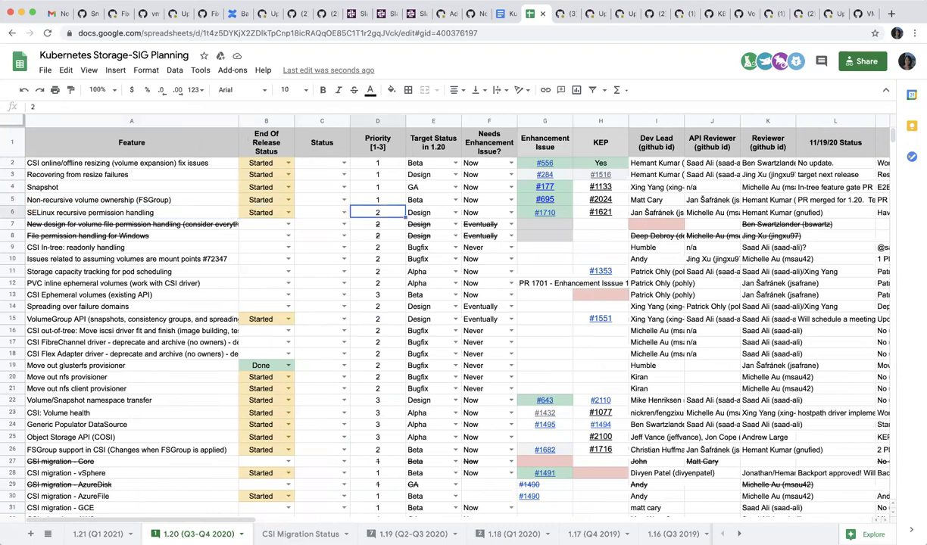
{"action": "key", "text": "Right"}
{"action": "key", "text": "Right"}
{"action": "key", "text": "Right"}
{"action": "key", "text": "Right"}
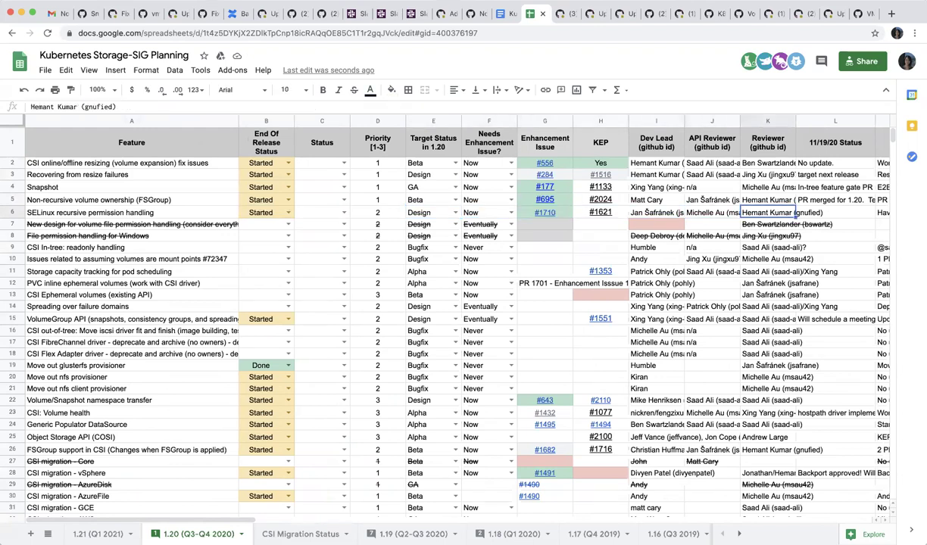
{"action": "key", "text": "Right"}
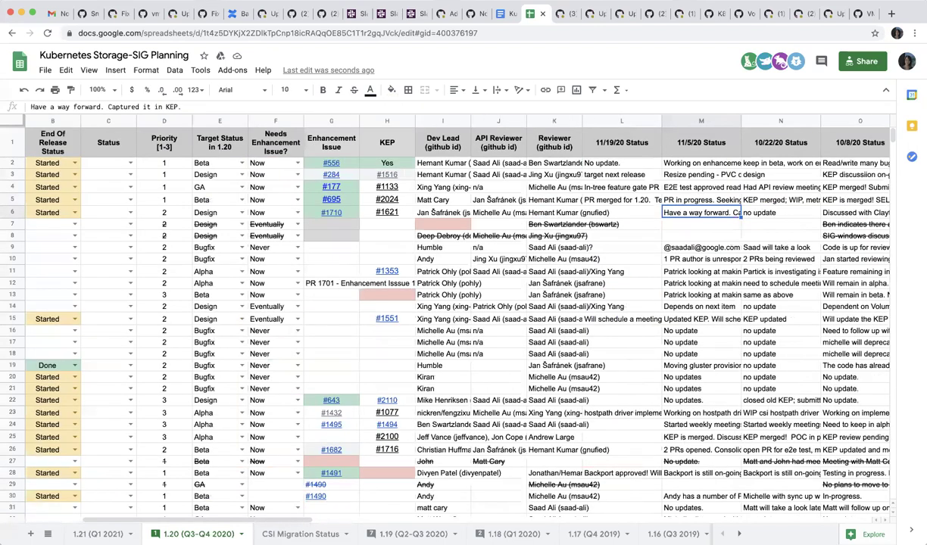
{"action": "key", "text": "Left"}
{"action": "key", "text": "Right"}
{"action": "key", "text": "Left"}
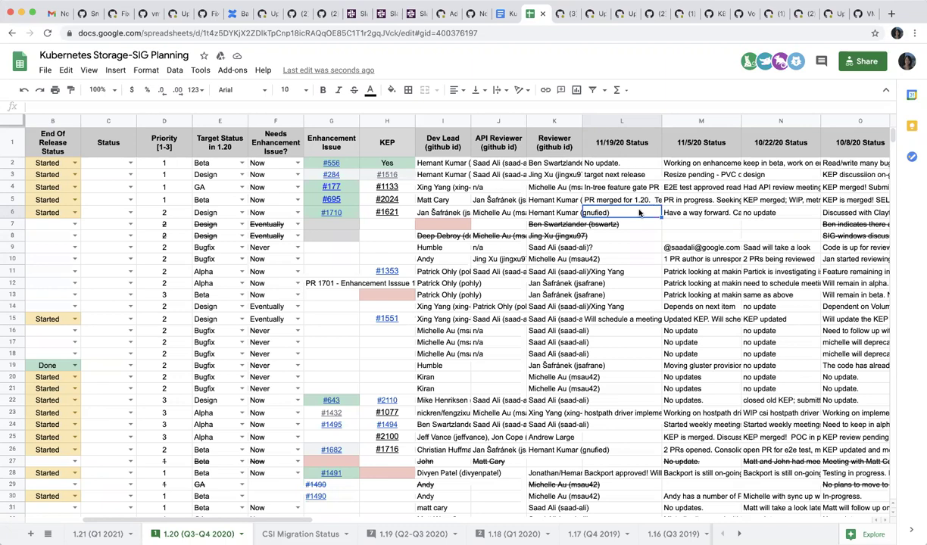
{"action": "type", "text": "no update."}
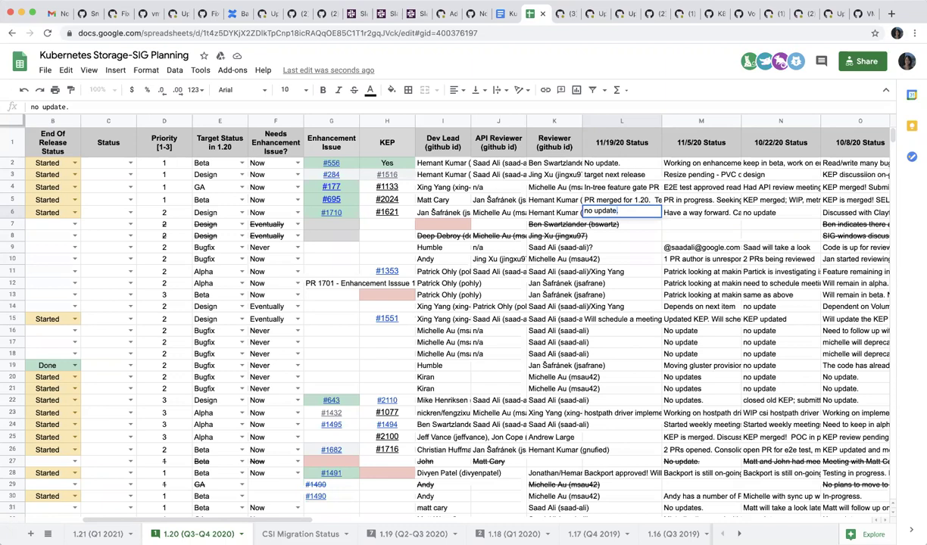
{"action": "type", "text": "need to update kep"}
{"action": "key", "text": "Return"}
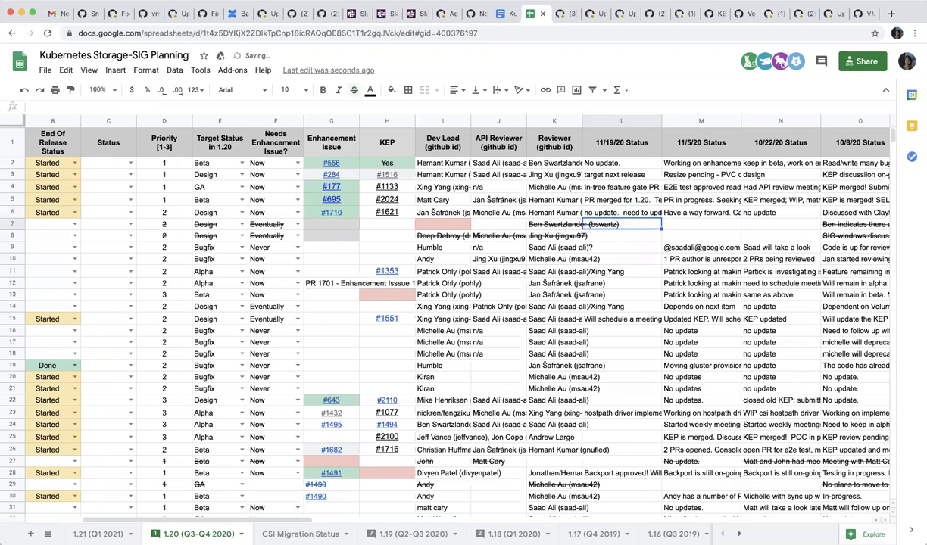
{"action": "key", "text": "Left"}
{"action": "key", "text": "Left"}
{"action": "key", "text": "Left"}
{"action": "key", "text": "Left"}
{"action": "key", "text": "Left"}
{"action": "key", "text": "Left"}
{"action": "key", "text": "Left"}
{"action": "key", "text": "Left"}
{"action": "key", "text": "Left"}
{"action": "key", "text": "Left"}
{"action": "key", "text": "Left"}
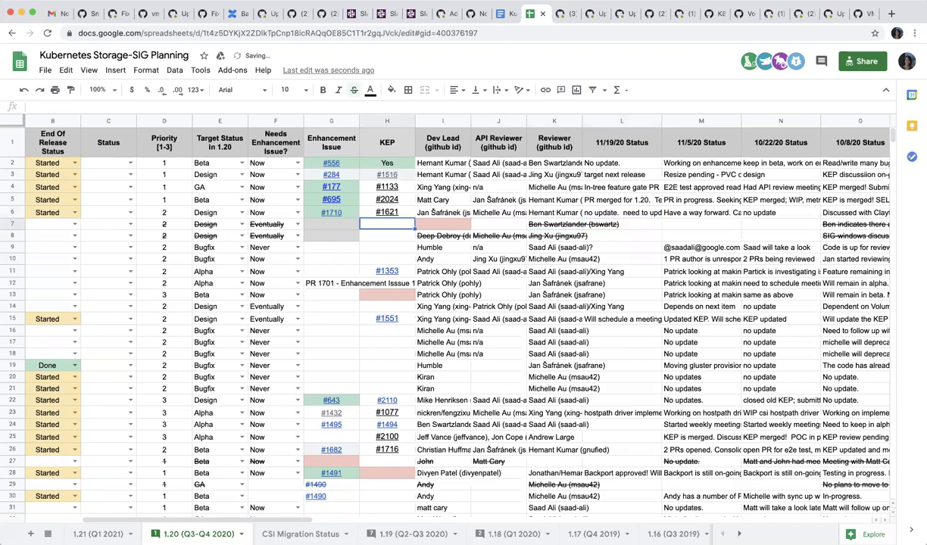
Step: Check row 9's reviewer and previous status, then write 'Need to address review comments' in L9
{"action": "key", "text": "Down"}
{"action": "key", "text": "Down"}
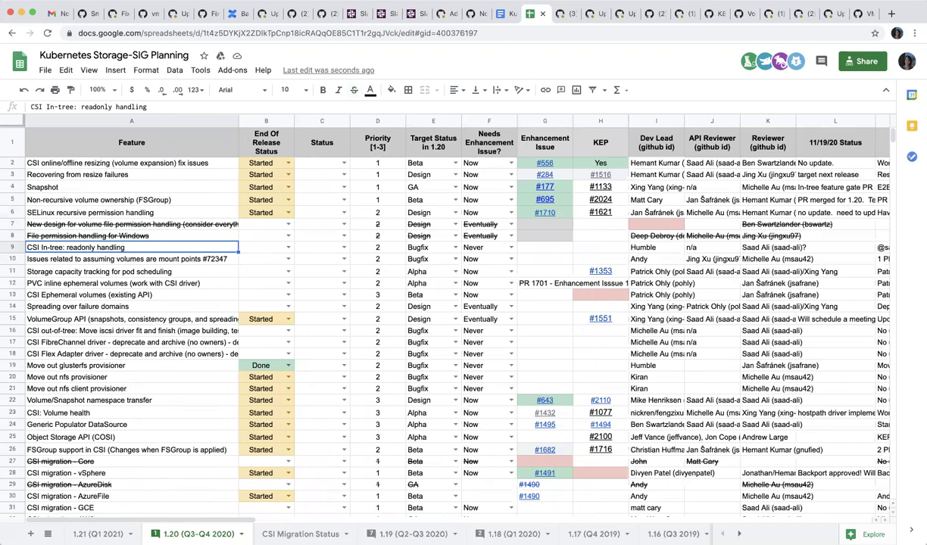
{"action": "key", "text": "Right"}
{"action": "key", "text": "Right"}
{"action": "key", "text": "Right"}
{"action": "key", "text": "Right"}
{"action": "key", "text": "Right"}
{"action": "key", "text": "Right"}
{"action": "key", "text": "Right"}
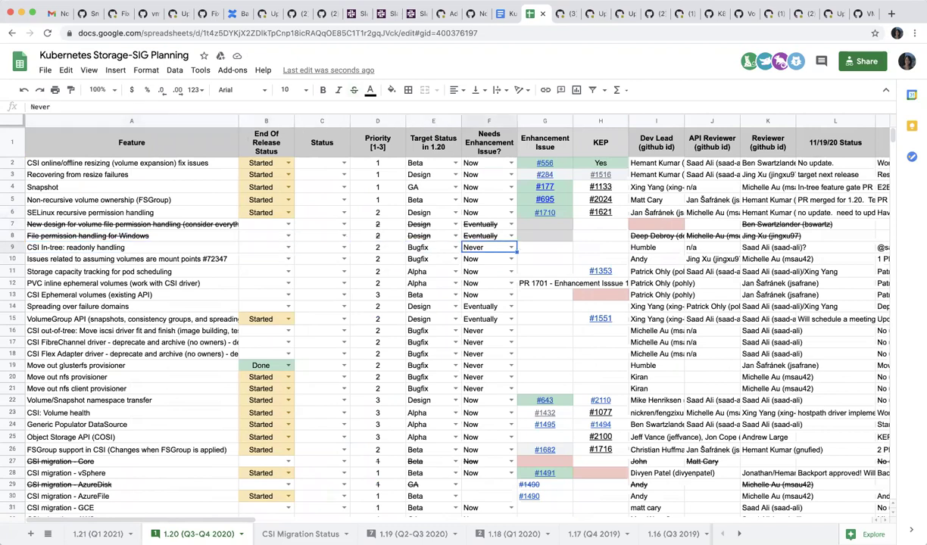
{"action": "key", "text": "Right"}
{"action": "key", "text": "Right"}
{"action": "key", "text": "Right"}
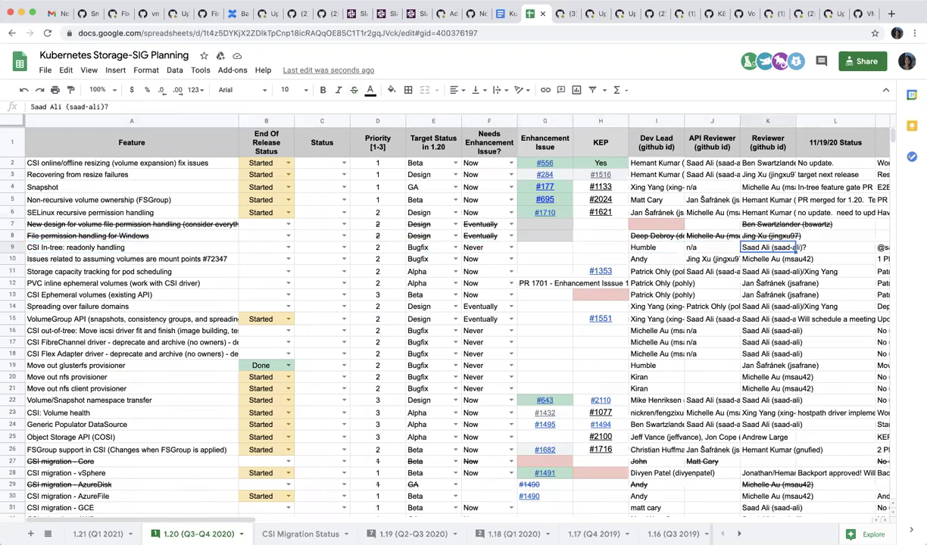
{"action": "key", "text": "Right"}
{"action": "key", "text": "Right"}
{"action": "left_click", "coordinate": [585, 247]}
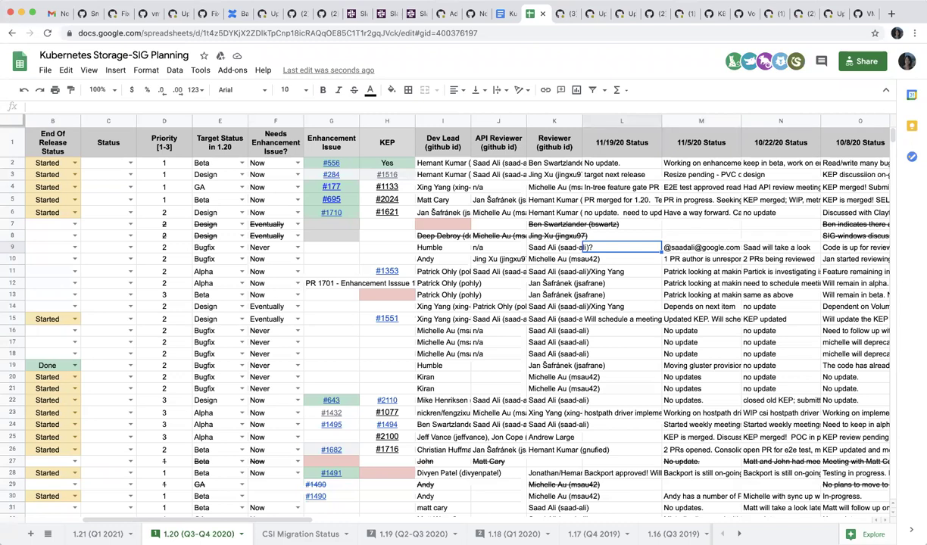
{"action": "type", "text": "Need to"}
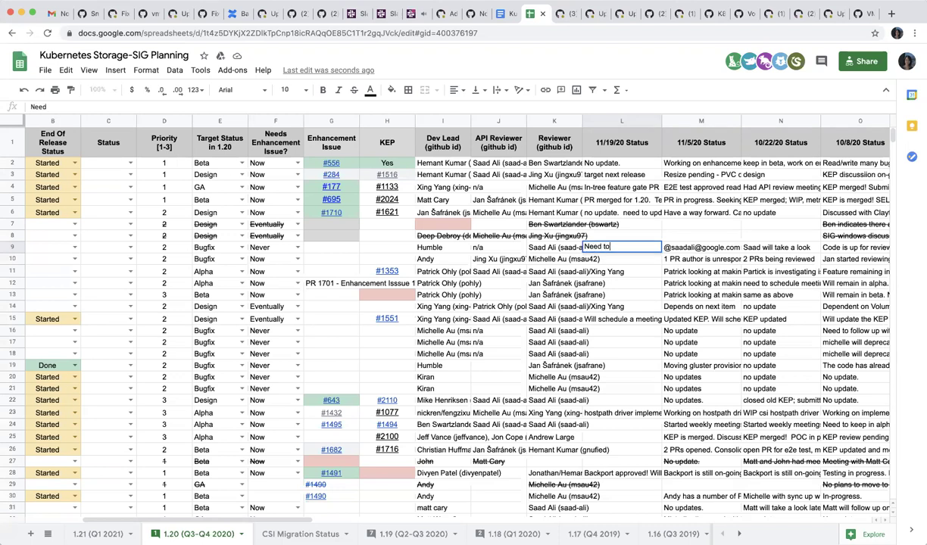
{"action": "type", "text": " address review"}
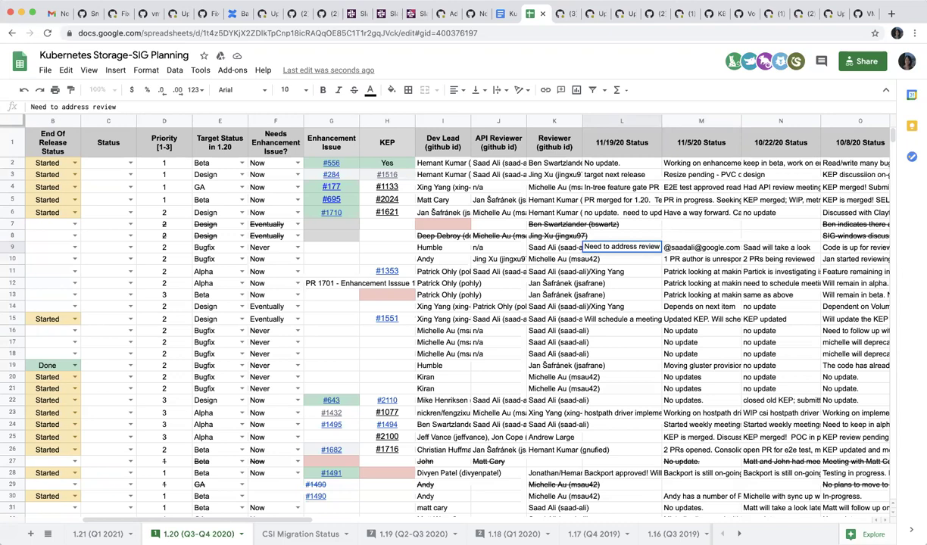
{"action": "type", "text": " comments"}
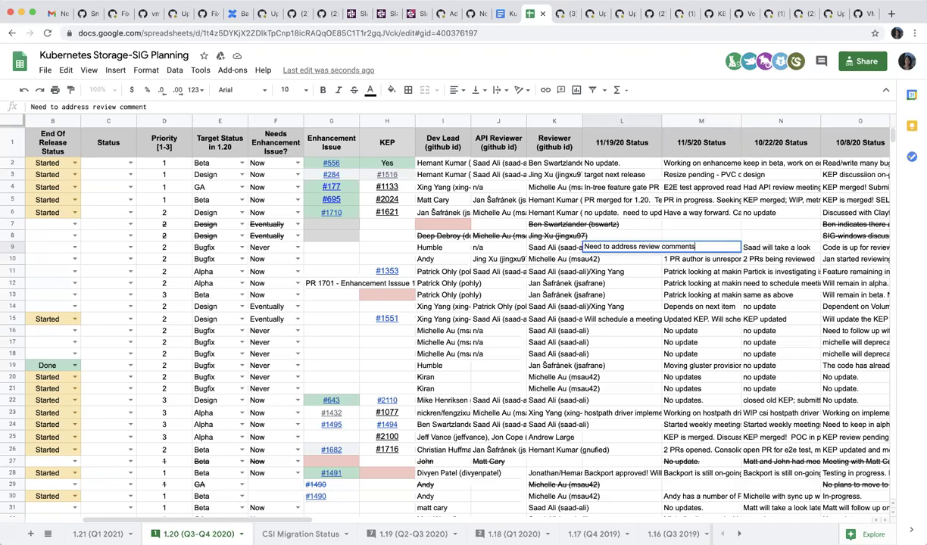
{"action": "key", "text": "Left"}
{"action": "key", "text": "Left"}
{"action": "key", "text": "Left"}
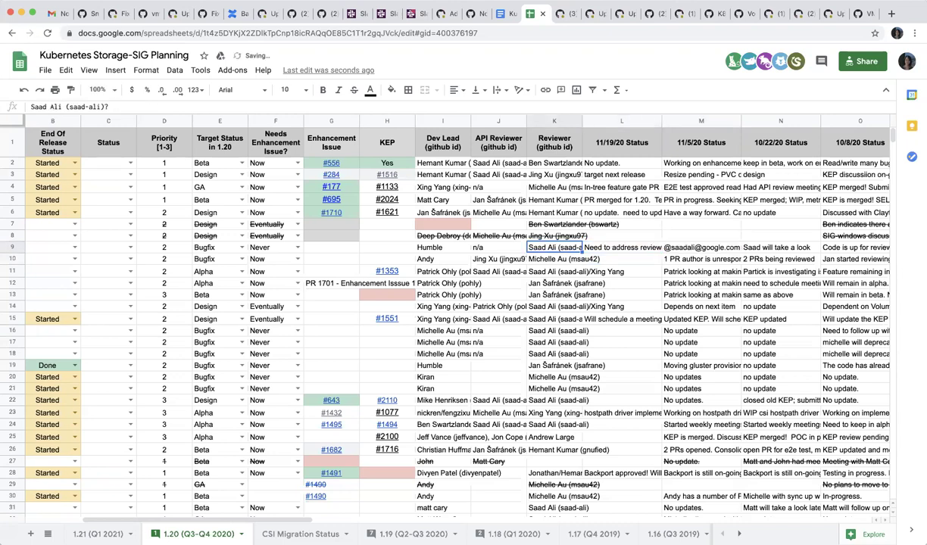
{"action": "key", "text": "Left"}
{"action": "key", "text": "Left"}
{"action": "key", "text": "Left"}
{"action": "key", "text": "Left"}
{"action": "key", "text": "Left"}
{"action": "key", "text": "Left"}
{"action": "key", "text": "Left"}
{"action": "key", "text": "Left"}
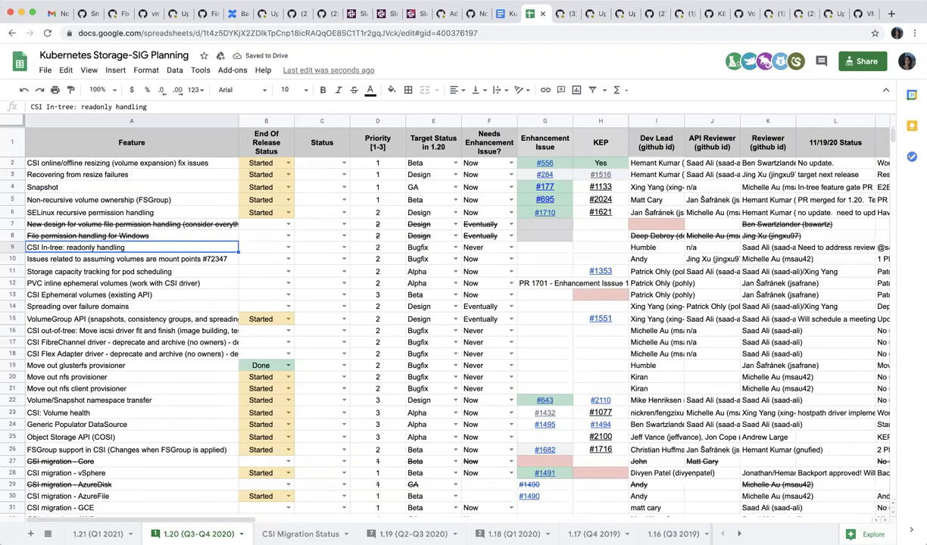
Step: Check the dev lead and reviewers listed for the #72347 mount-point row
{"action": "key", "text": "Down"}
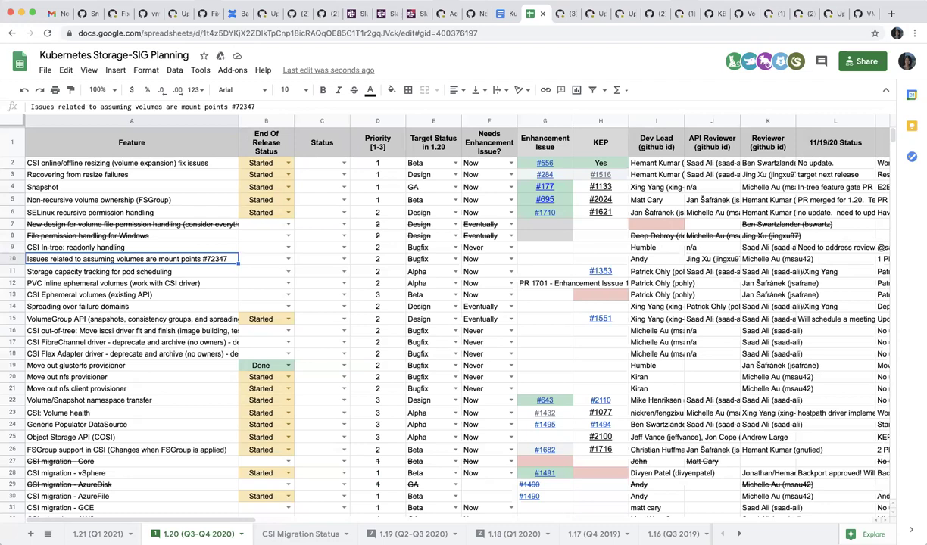
{"action": "key", "text": "Right"}
{"action": "key", "text": "Right"}
{"action": "key", "text": "Right"}
{"action": "key", "text": "Right"}
{"action": "key", "text": "Right"}
{"action": "key", "text": "Right"}
{"action": "key", "text": "Right"}
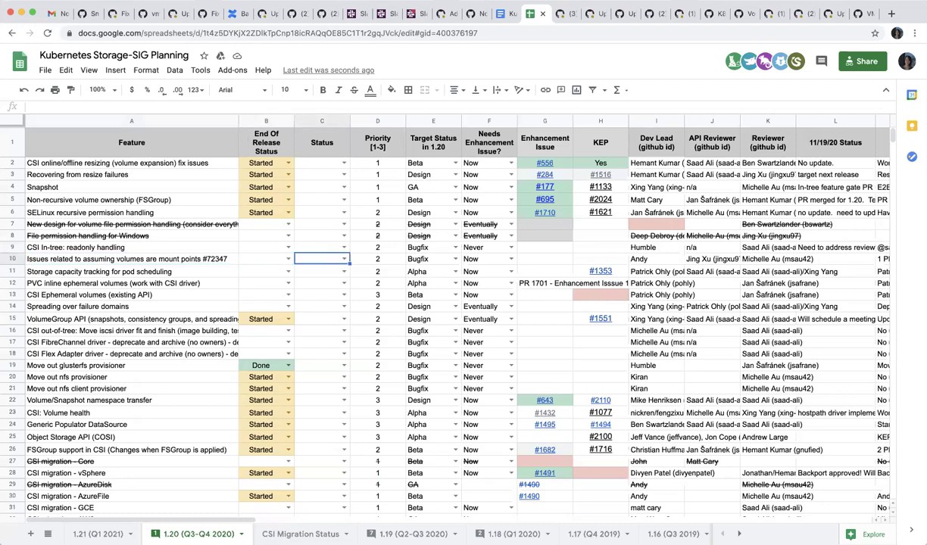
{"action": "key", "text": "Right"}
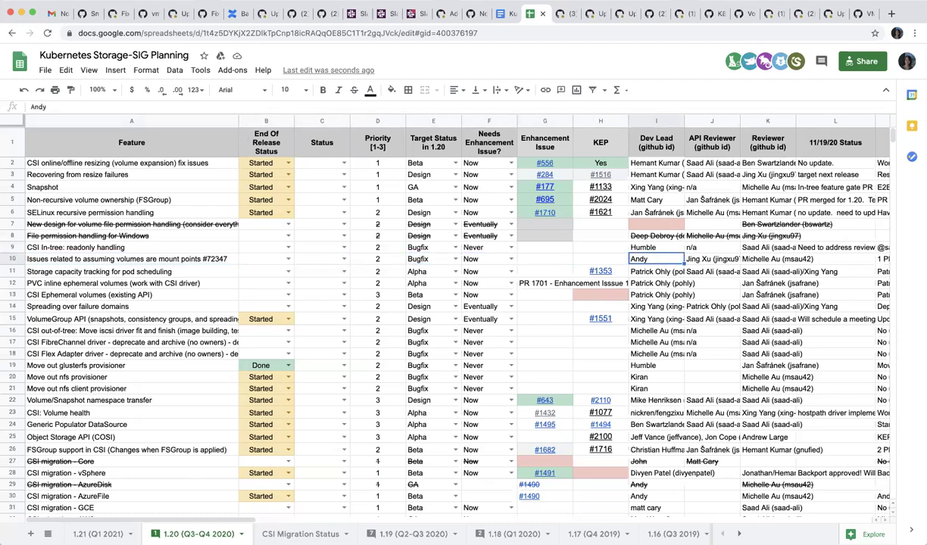
{"action": "key", "text": "Right"}
{"action": "key", "text": "Right"}
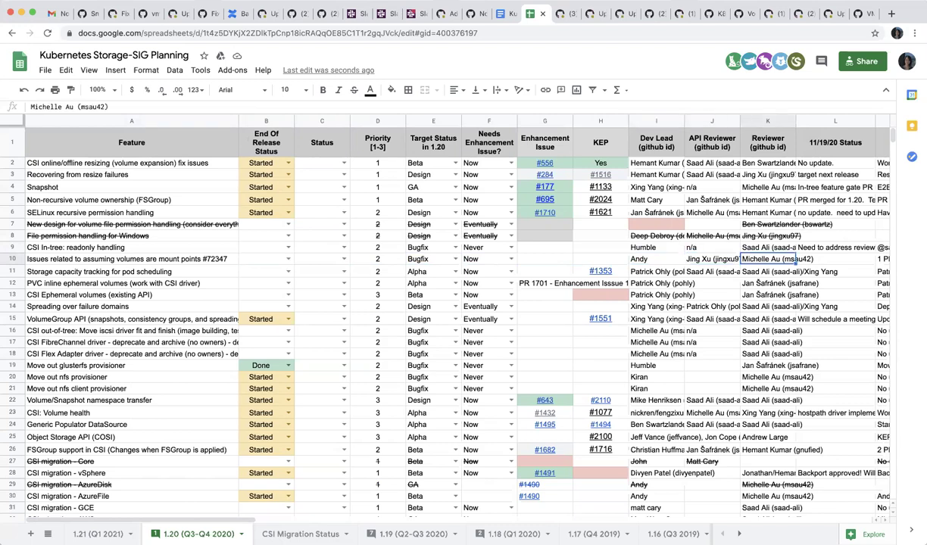
{"action": "key", "text": "Left"}
{"action": "key", "text": "Left"}
{"action": "key", "text": "Right"}
{"action": "key", "text": "Right"}
{"action": "key", "text": "Right"}
{"action": "key", "text": "Right"}
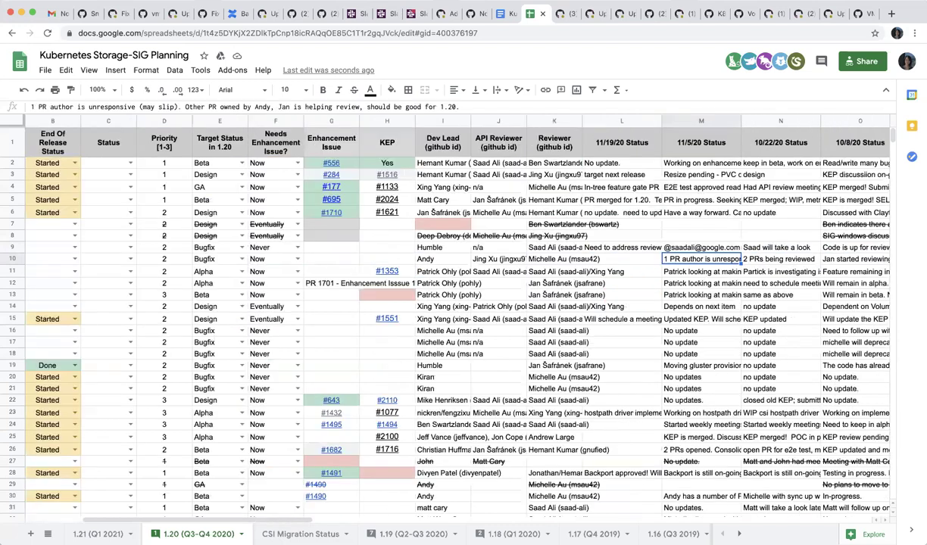
{"action": "key", "text": "Left"}
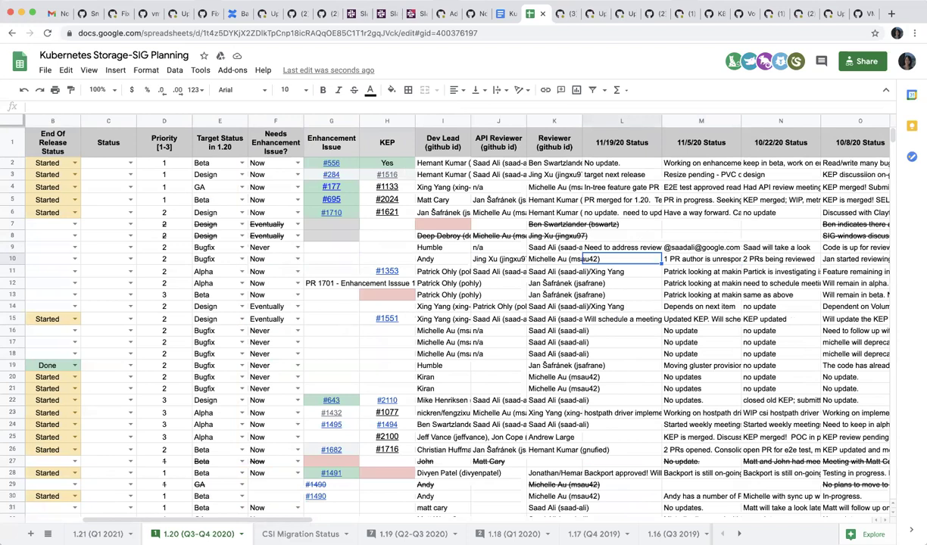
{"action": "key", "text": "Left"}
{"action": "key", "text": "Left"}
{"action": "key", "text": "Right"}
{"action": "key", "text": "Right"}
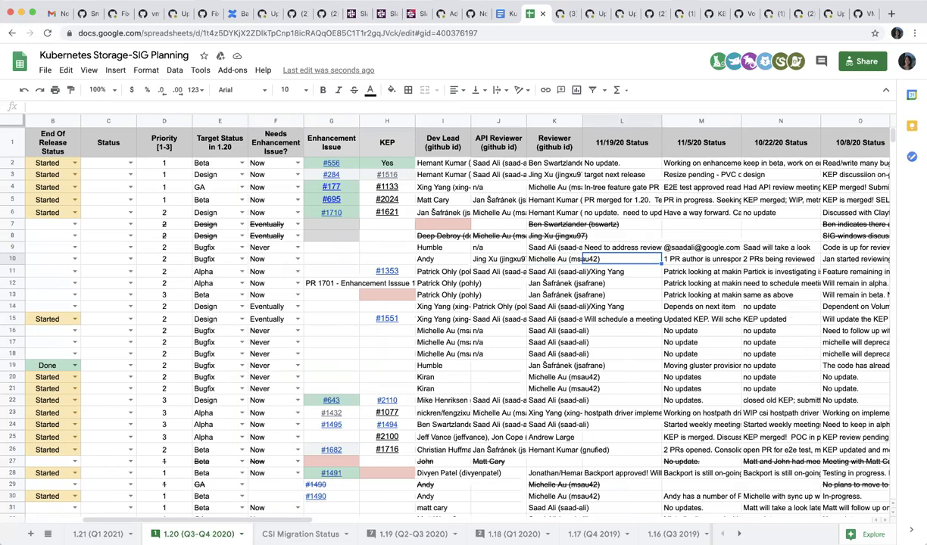
Step: Enter 'PR merged' as row 10's status in L10
{"action": "type", "text": "PR merged"}
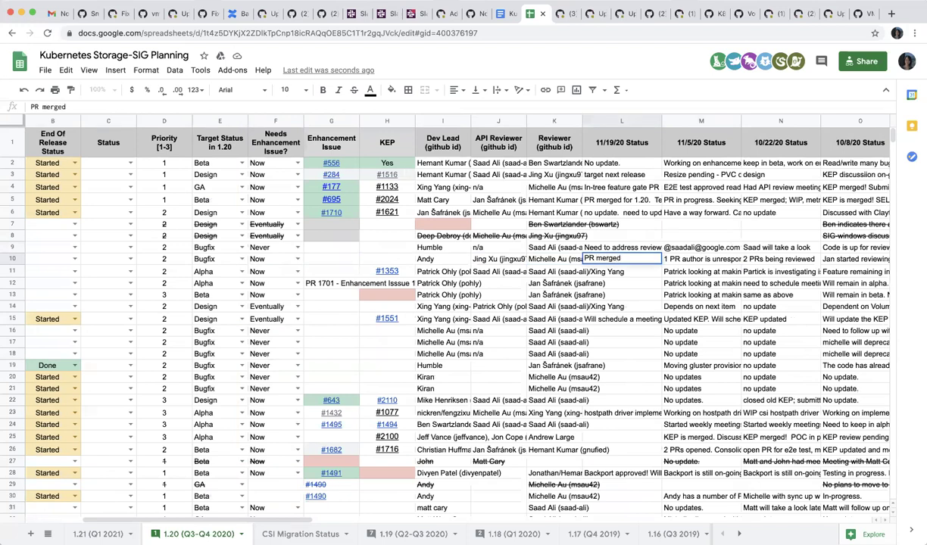
{"action": "key", "text": "Return"}
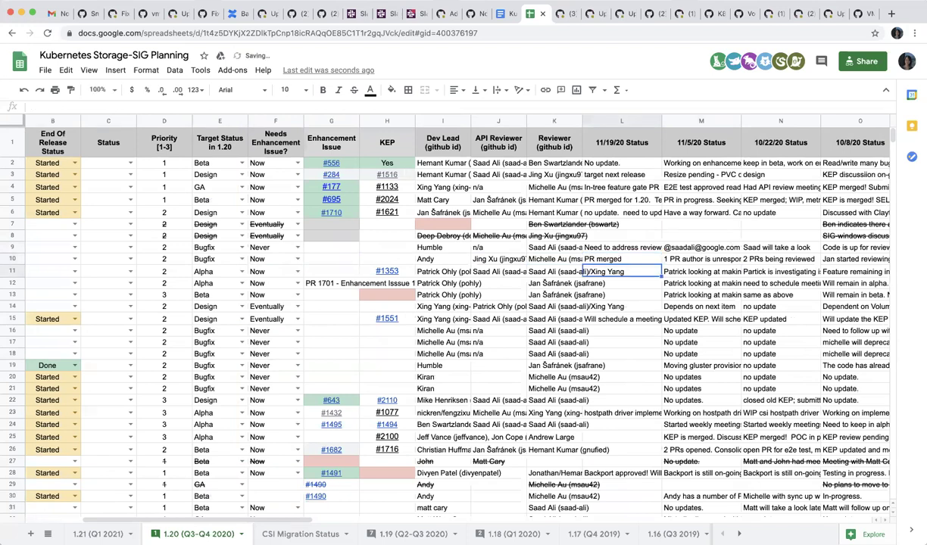
{"action": "key", "text": "Up"}
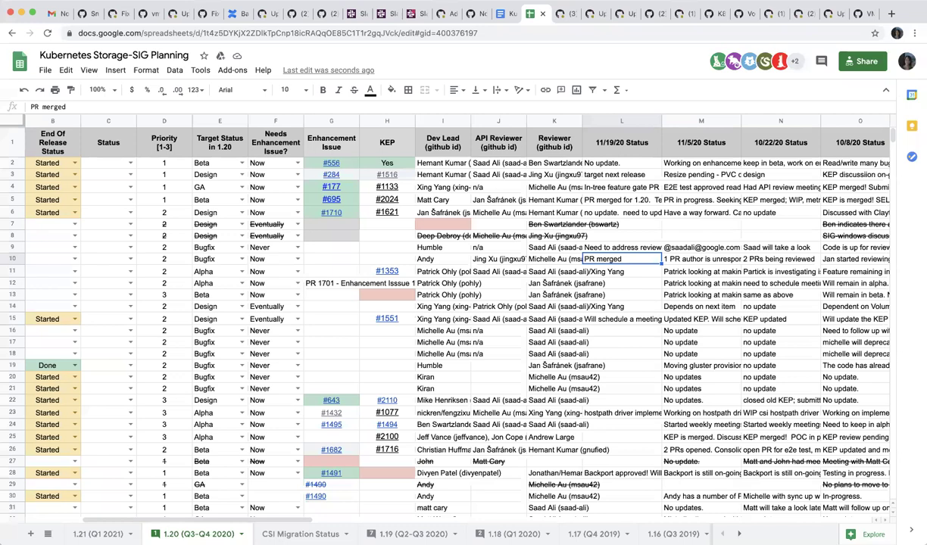
{"action": "key", "text": "Left"}
{"action": "key", "text": "Left"}
{"action": "key", "text": "Left"}
{"action": "key", "text": "Left"}
{"action": "key", "text": "Left"}
{"action": "key", "text": "Left"}
{"action": "key", "text": "Left"}
{"action": "key", "text": "Left"}
{"action": "key", "text": "Left"}
{"action": "key", "text": "Left"}
{"action": "key", "text": "Left"}
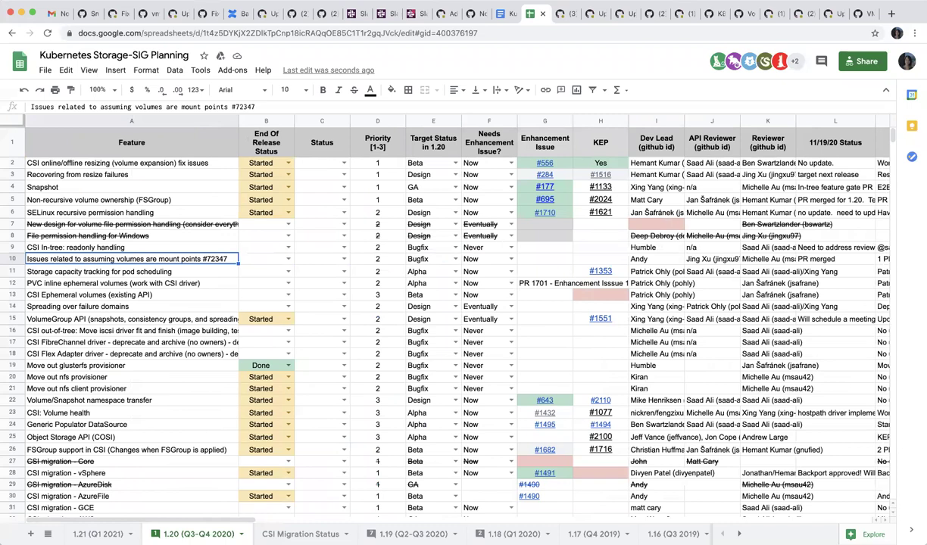
Step: Read row 11's 11/5/20 status, then enter 'no update' in L11 for Storage capacity tracking
{"action": "left_click", "coordinate": [131, 272]}
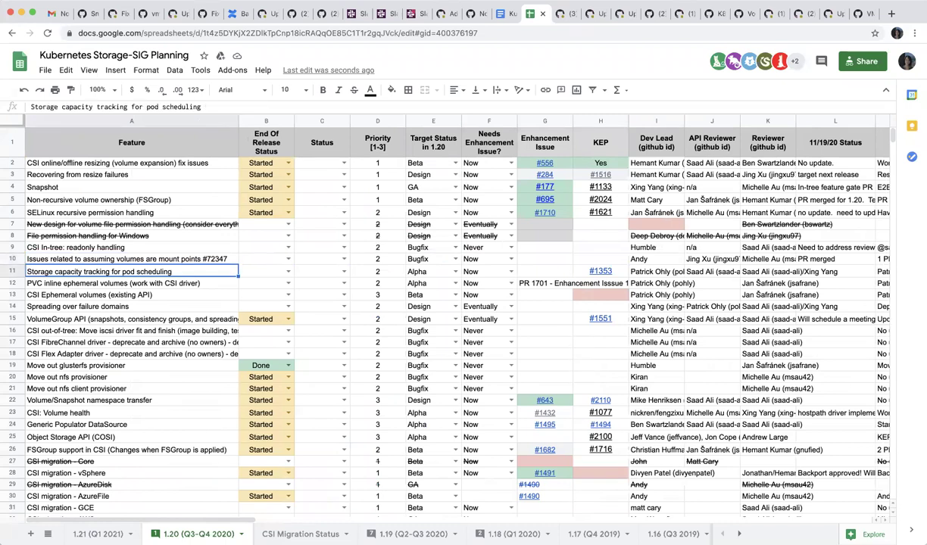
{"action": "key", "text": "Right"}
{"action": "key", "text": "Right"}
{"action": "key", "text": "Right"}
{"action": "key", "text": "Right"}
{"action": "key", "text": "Right"}
{"action": "key", "text": "Right"}
{"action": "key", "text": "Right"}
{"action": "key", "text": "Right"}
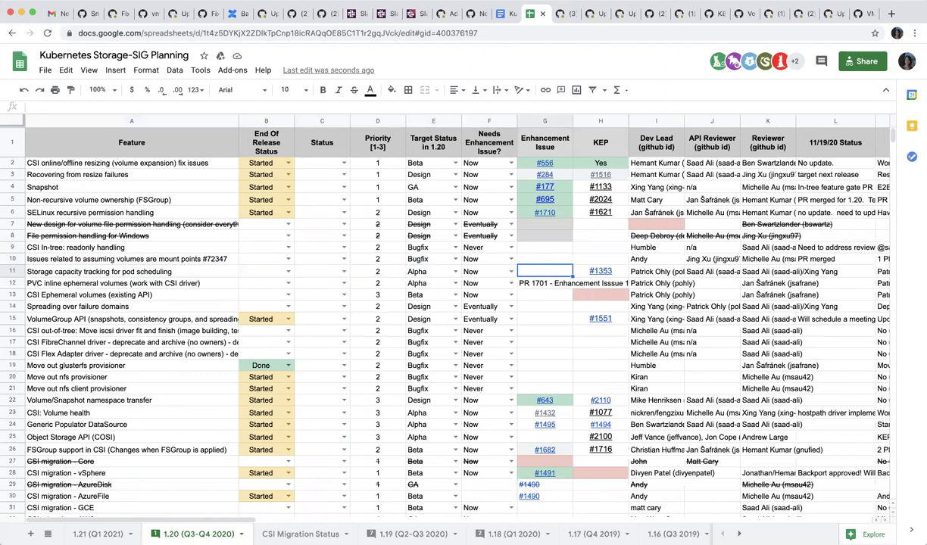
{"action": "key", "text": "Right"}
{"action": "key", "text": "Right"}
{"action": "key", "text": "Right"}
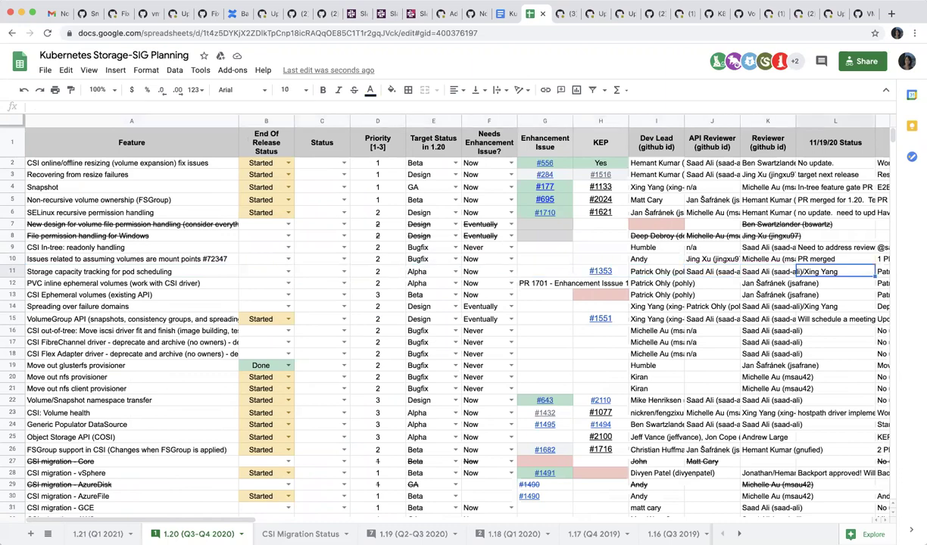
{"action": "scroll", "coordinate": [455, 303], "scroll_direction": "right", "scroll_amount": 3}
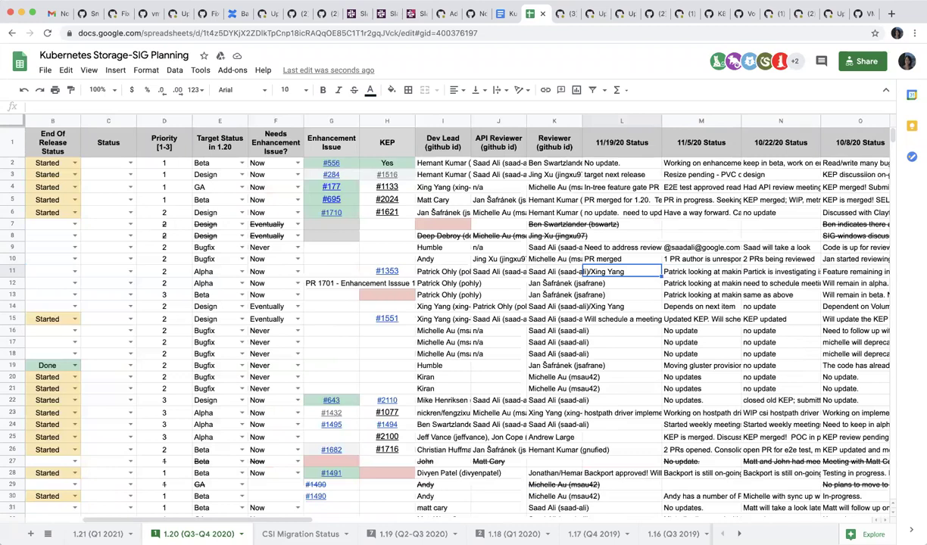
{"action": "left_click", "coordinate": [701, 271]}
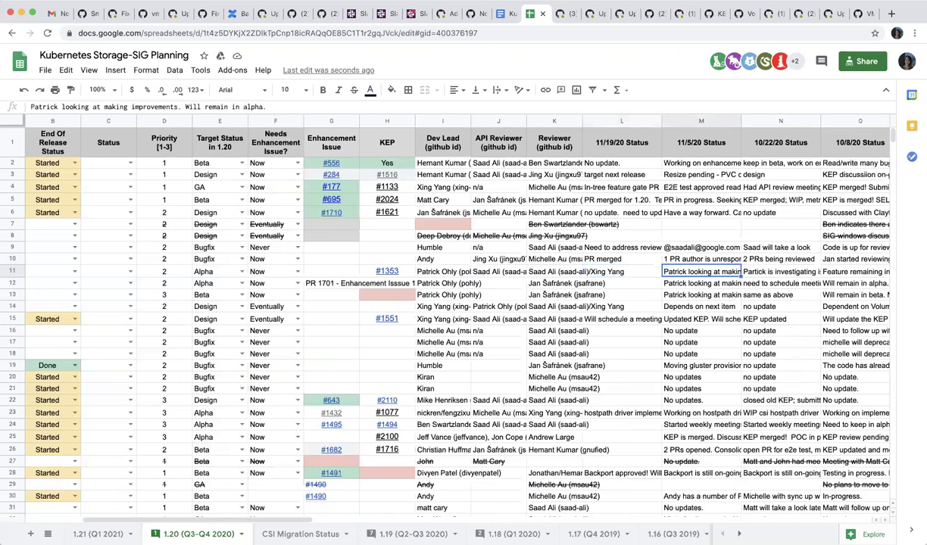
{"action": "left_click", "coordinate": [584, 271]}
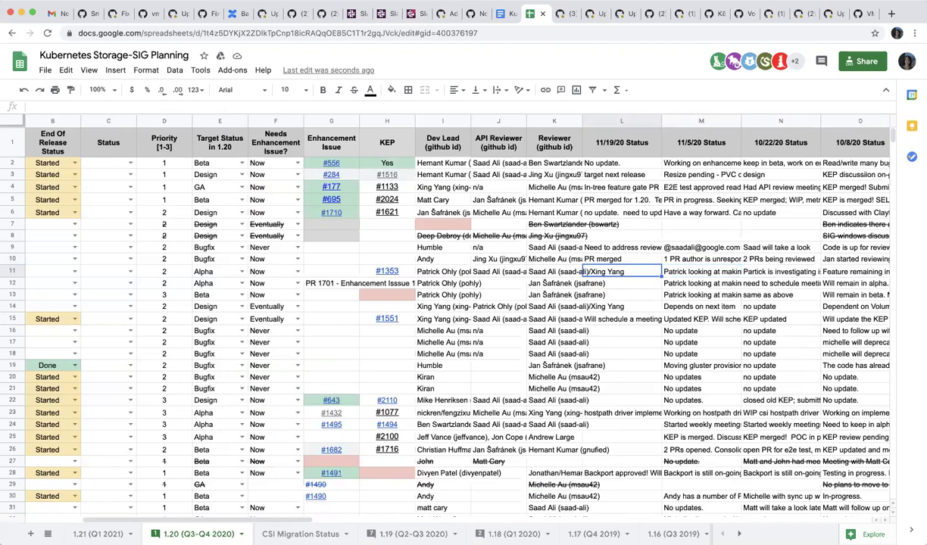
{"action": "type", "text": "no update"}
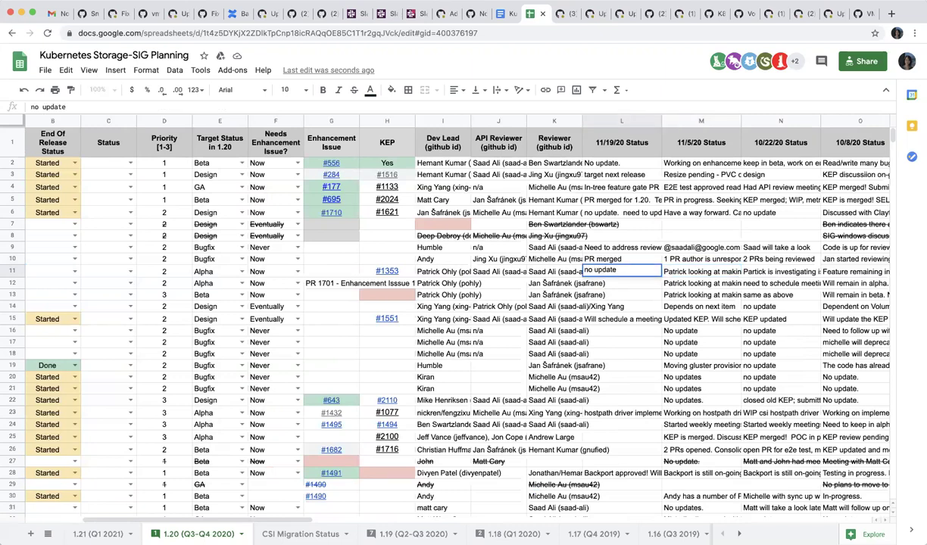
{"action": "key", "text": "Up"}
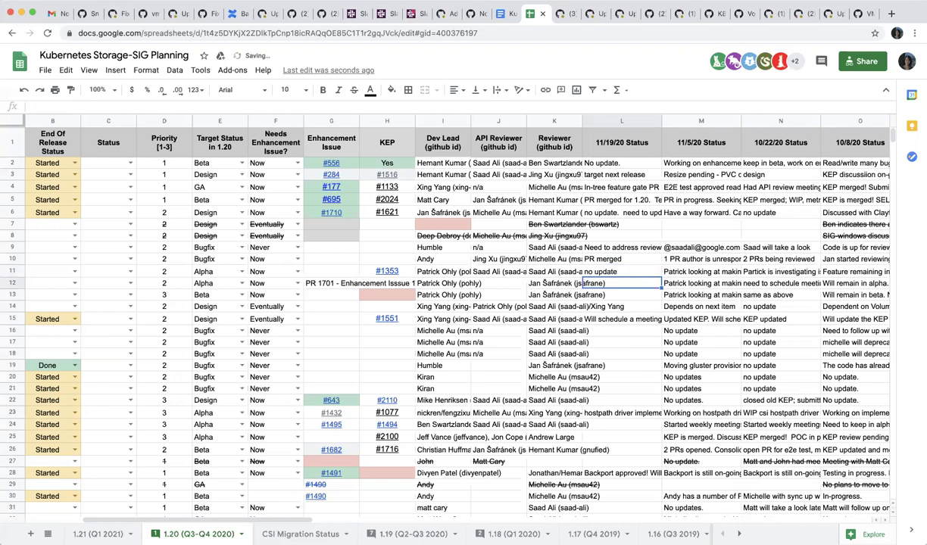
{"action": "key", "text": "Down"}
{"action": "key", "text": "Left"}
{"action": "key", "text": "Left"}
{"action": "key", "text": "Left"}
{"action": "key", "text": "Left"}
{"action": "key", "text": "Left"}
{"action": "key", "text": "Left"}
{"action": "key", "text": "Left"}
{"action": "key", "text": "Left"}
{"action": "key", "text": "Left"}
{"action": "key", "text": "Left"}
{"action": "key", "text": "Left"}
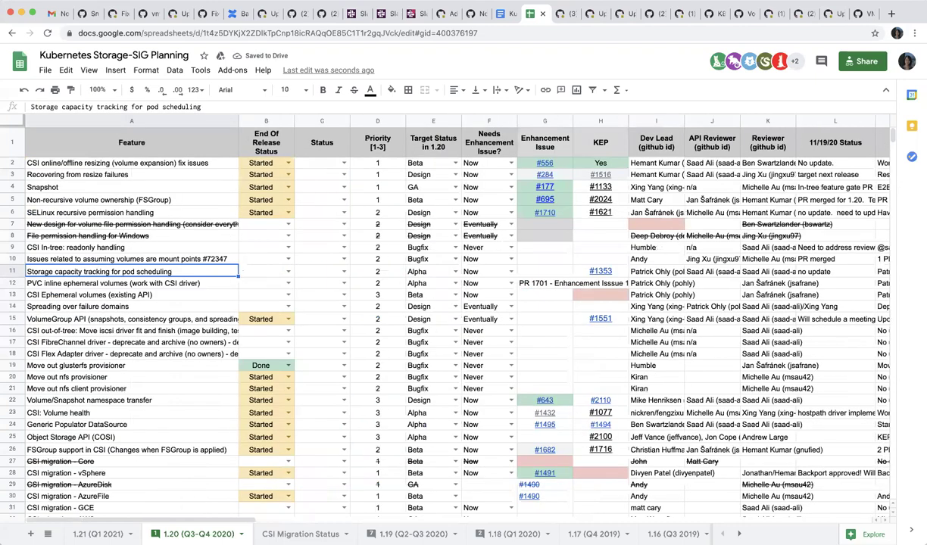
Step: Review row 12's dev lead, reviewer and 11/5/20 status, ending on empty cell L12
{"action": "key", "text": "Down"}
{"action": "key", "text": "Right"}
{"action": "key", "text": "Right"}
{"action": "key", "text": "Right"}
{"action": "key", "text": "Right"}
{"action": "key", "text": "Right"}
{"action": "key", "text": "Right"}
{"action": "key", "text": "Right"}
{"action": "key", "text": "Right"}
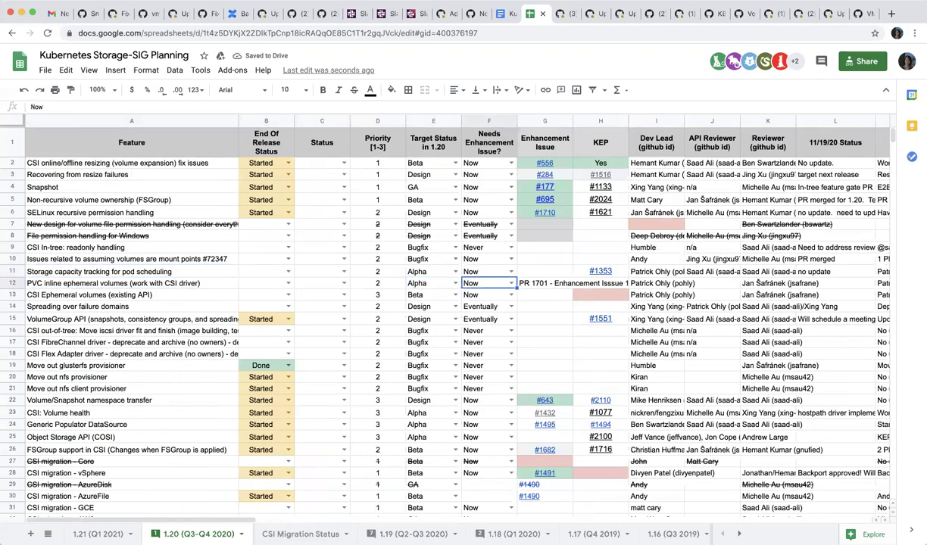
{"action": "left_click", "coordinate": [788, 284]}
{"action": "key", "text": "Right"}
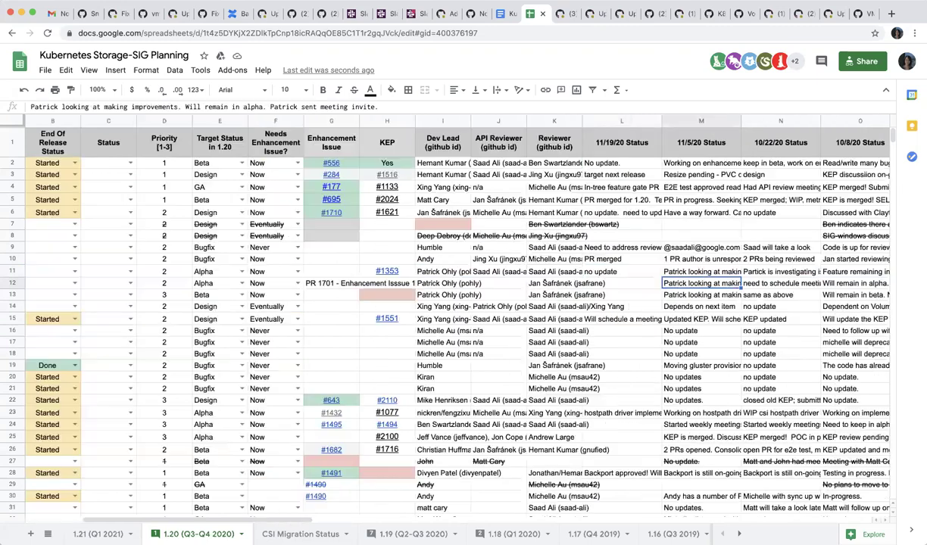
{"action": "key", "text": "Left"}
{"action": "key", "text": "Left"}
{"action": "key", "text": "Left"}
{"action": "key", "text": "Left"}
{"action": "key", "text": "Left"}
{"action": "key", "text": "Left"}
{"action": "key", "text": "Left"}
{"action": "key", "text": "Left"}
{"action": "key", "text": "Left"}
{"action": "key", "text": "Left"}
{"action": "key", "text": "Left"}
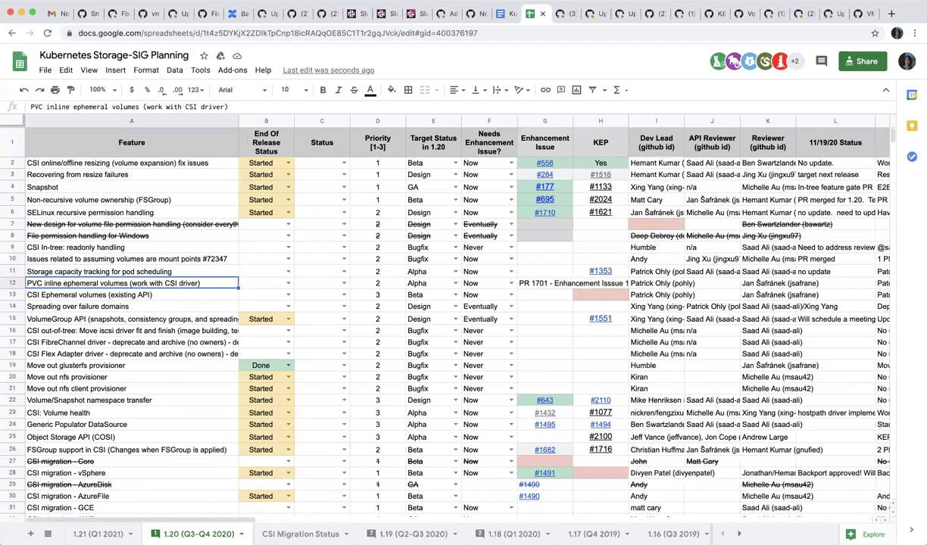
{"action": "key", "text": "Right"}
{"action": "key", "text": "Right"}
{"action": "key", "text": "Right"}
{"action": "key", "text": "Right"}
{"action": "key", "text": "Right"}
{"action": "key", "text": "Right"}
{"action": "key", "text": "Right"}
{"action": "key", "text": "Right"}
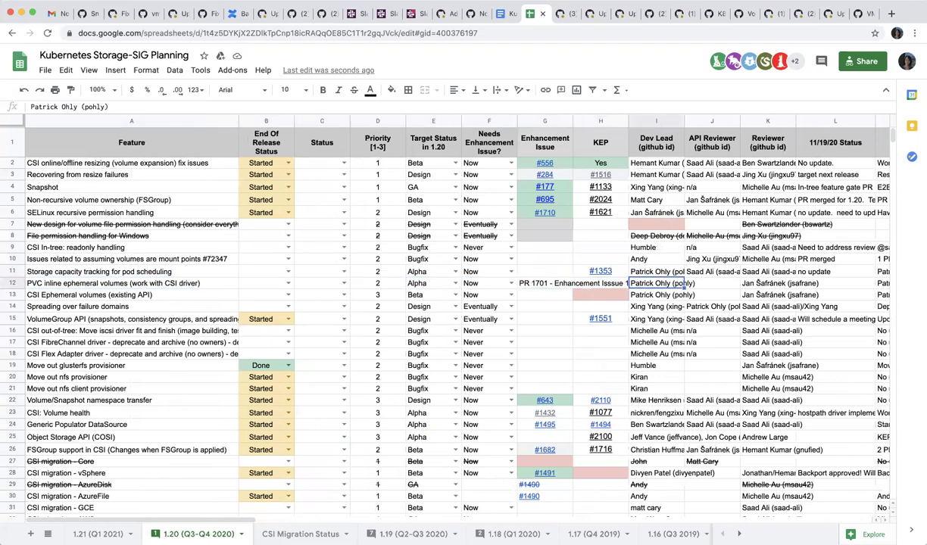
{"action": "key", "text": "Right"}
{"action": "key", "text": "Right"}
{"action": "key", "text": "Right"}
{"action": "key", "text": "Right"}
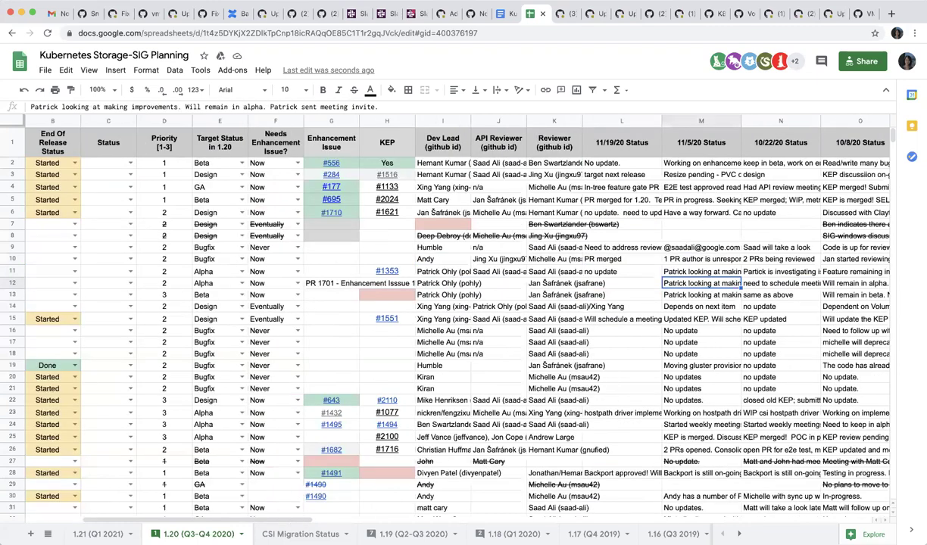
{"action": "key", "text": "Left"}
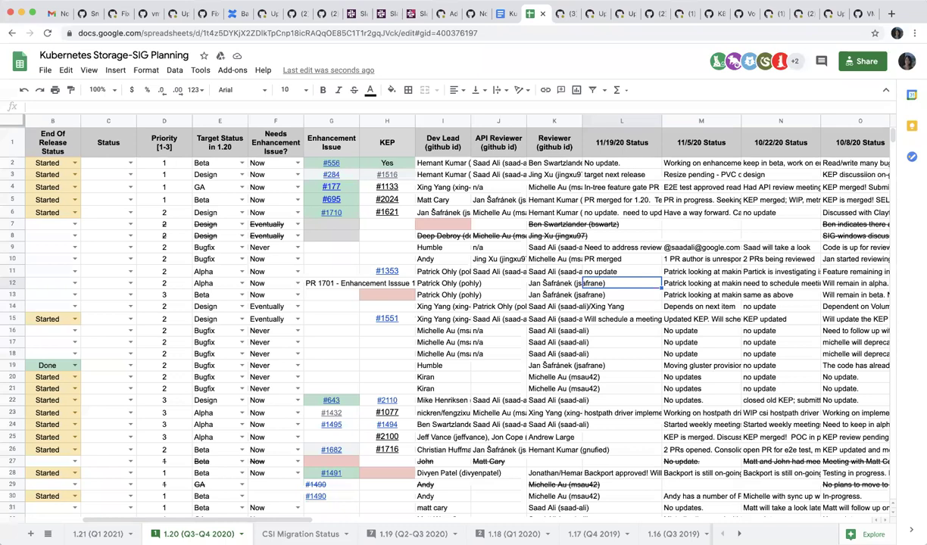
{"action": "key", "text": "Left"}
{"action": "key", "text": "Left"}
{"action": "key", "text": "Left"}
{"action": "key", "text": "Left"}
{"action": "key", "text": "Left"}
{"action": "key", "text": "Left"}
{"action": "key", "text": "Left"}
{"action": "key", "text": "Left"}
{"action": "key", "text": "Left"}
{"action": "key", "text": "Left"}
{"action": "key", "text": "Left"}
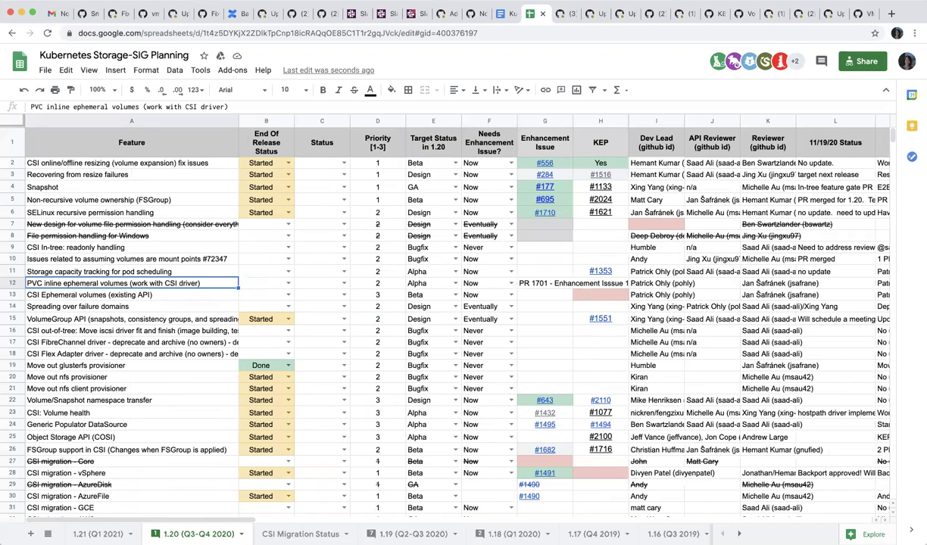
{"action": "key", "text": "Right"}
{"action": "key", "text": "Right"}
{"action": "key", "text": "Right"}
{"action": "key", "text": "Right"}
{"action": "key", "text": "Right"}
{"action": "key", "text": "Right"}
{"action": "key", "text": "Right"}
{"action": "key", "text": "Right"}
{"action": "key", "text": "Right"}
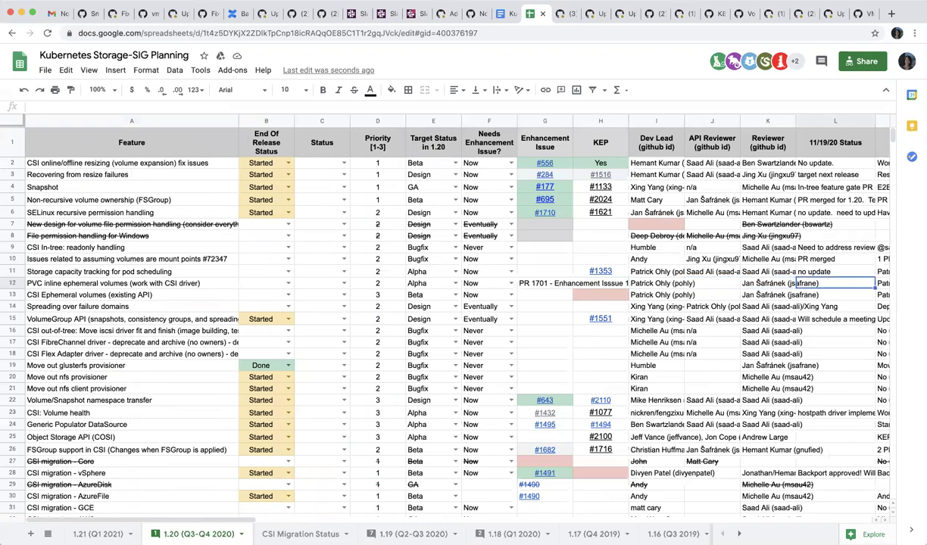
{"action": "key", "text": "Right"}
{"action": "left_click", "coordinate": [584, 284]}
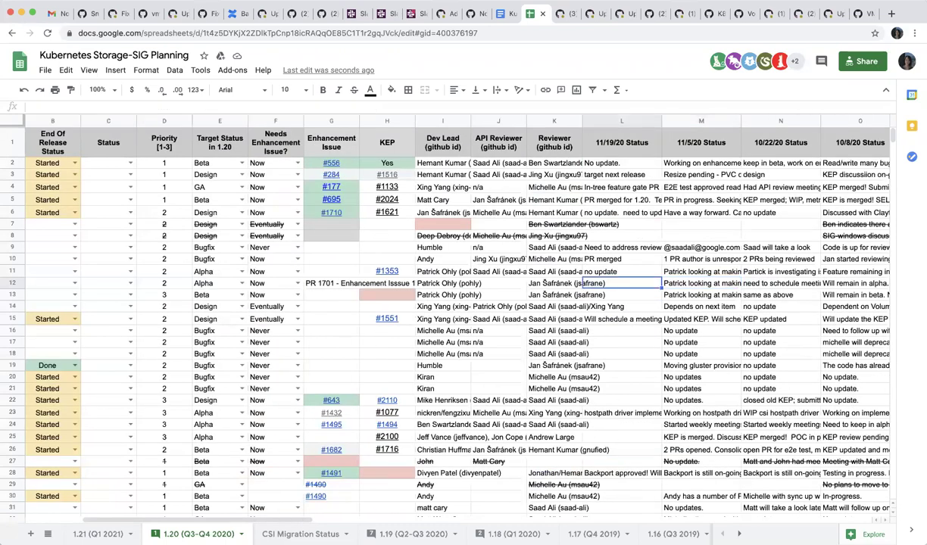
Step: Write 'Had a meeting. look for owner for CSI inline volume to align with generic ephemeral volume' in L12
{"action": "key", "text": "Right"}
{"action": "left_click", "coordinate": [584, 284]}
{"action": "type", "text": "Had a "}
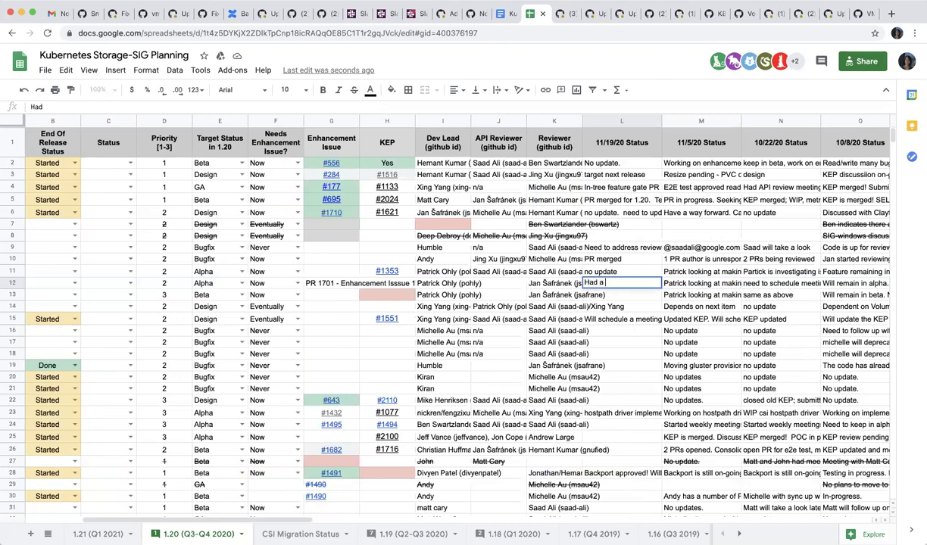
{"action": "type", "text": "meeting.  There"}
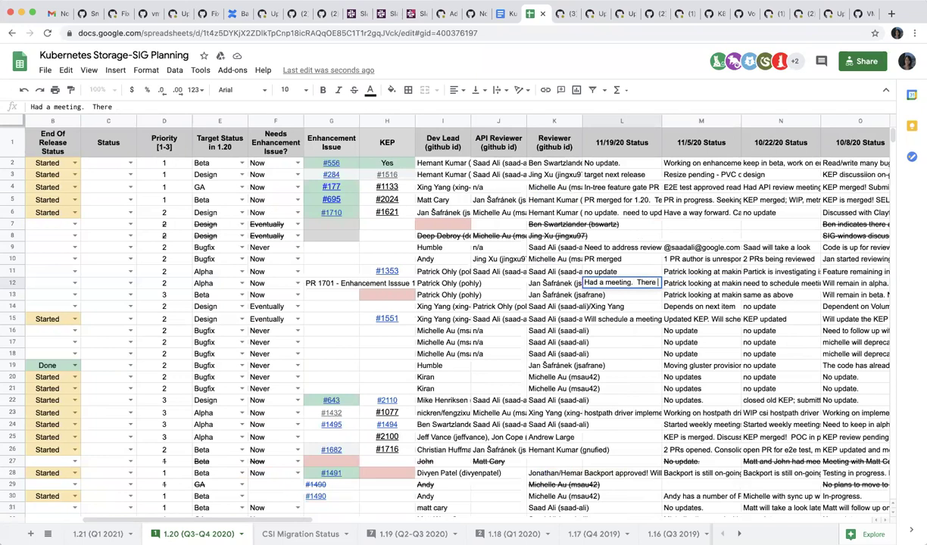
{"action": "type", "text": " will be a new AP"}
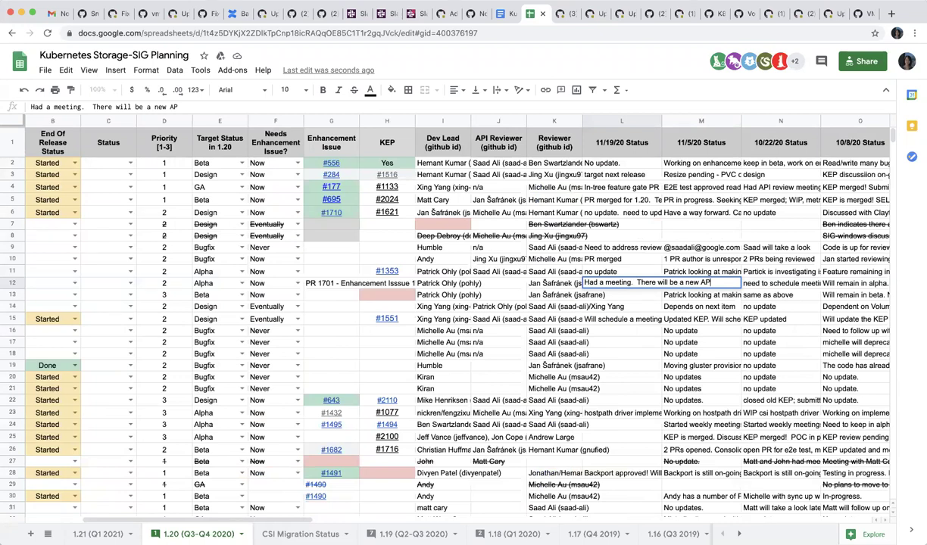
{"action": "key", "text": "BackSpace"}
{"action": "key", "text": "BackSpace"}
{"action": "key", "text": "BackSpace"}
{"action": "key", "text": "BackSpace"}
{"action": "key", "text": "BackSpace"}
{"action": "key", "text": "BackSpace"}
{"action": "key", "text": "BackSpace"}
{"action": "key", "text": "BackSpace"}
{"action": "key", "text": "BackSpace"}
{"action": "key", "text": "BackSpace"}
{"action": "key", "text": "BackSpace"}
{"action": "key", "text": "BackSpace"}
{"action": "key", "text": "BackSpace"}
{"action": "key", "text": "BackSpace"}
{"action": "key", "text": "BackSpace"}
{"action": "key", "text": "BackSpace"}
{"action": "key", "text": "BackSpace"}
{"action": "key", "text": "BackSpace"}
{"action": "key", "text": "BackSpace"}
{"action": "key", "text": "BackSpace"}
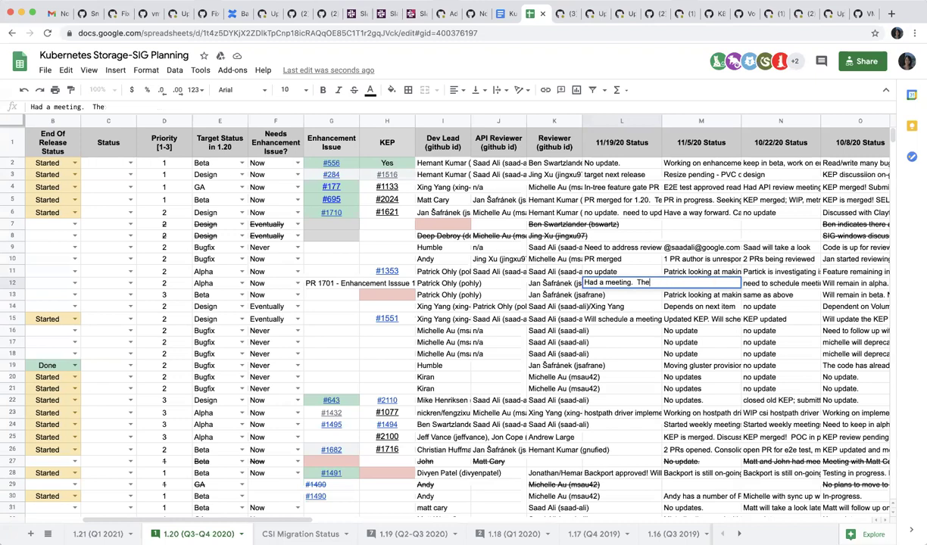
{"action": "key", "text": "BackSpace"}
{"action": "key", "text": "BackSpace"}
{"action": "key", "text": "BackSpace"}
{"action": "type", "text": "Al"}
{"action": "type", "text": "i"}
{"action": "key", "text": "BackSpace"}
{"action": "key", "text": "BackSpace"}
{"action": "key", "text": "BackSpace"}
{"action": "type", "text": "look for owner fo"}
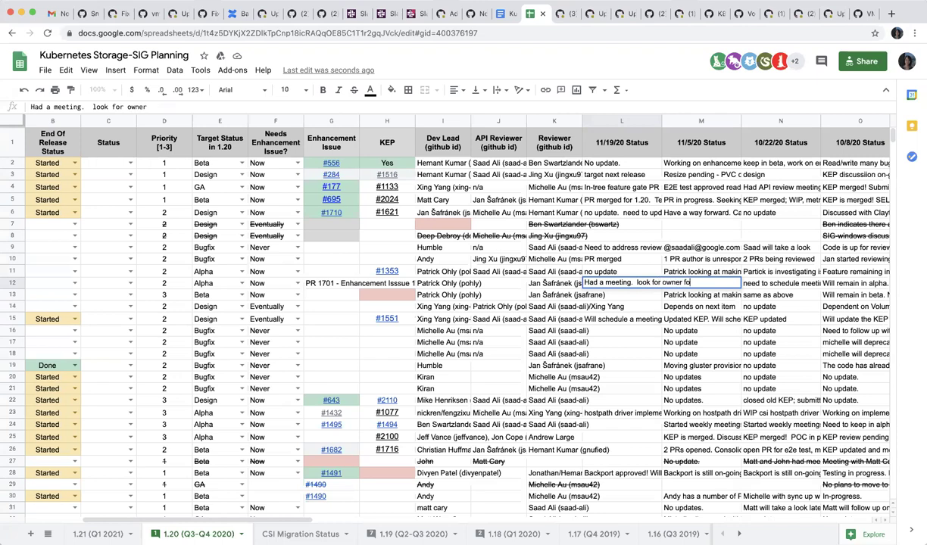
{"action": "type", "text": "r CSI inline volum"}
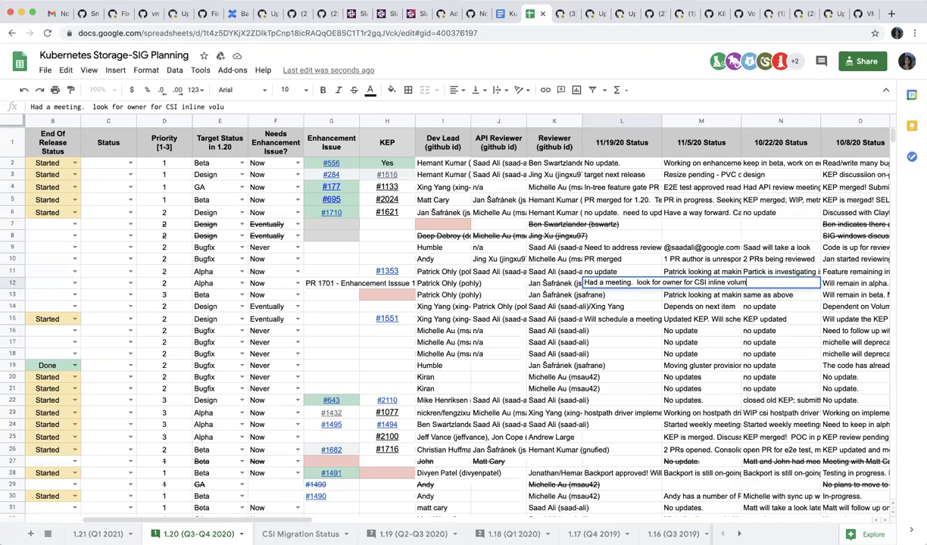
{"action": "type", "text": "e to as"}
{"action": "key", "text": "BackSpace"}
{"action": "key", "text": "BackSpace"}
{"action": "type", "text": "lign with gener"}
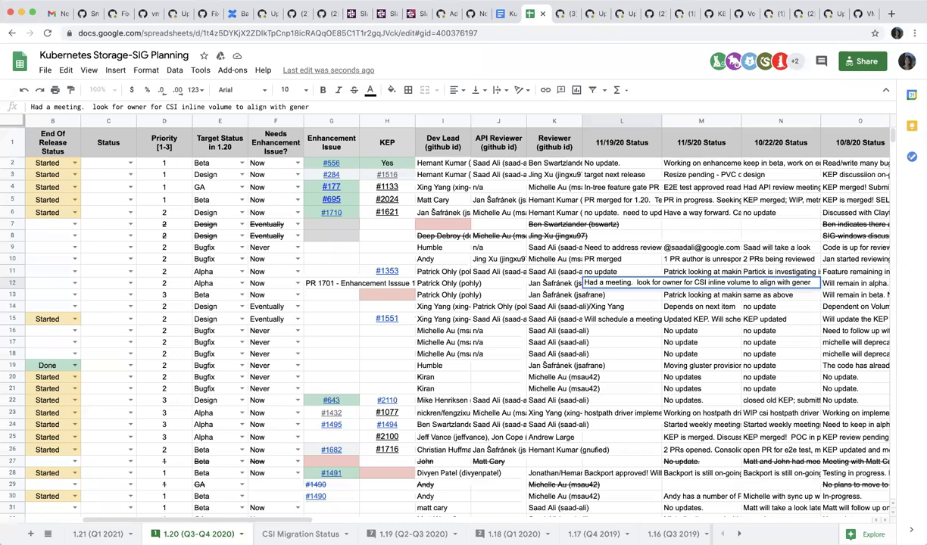
{"action": "type", "text": "ic eph"}
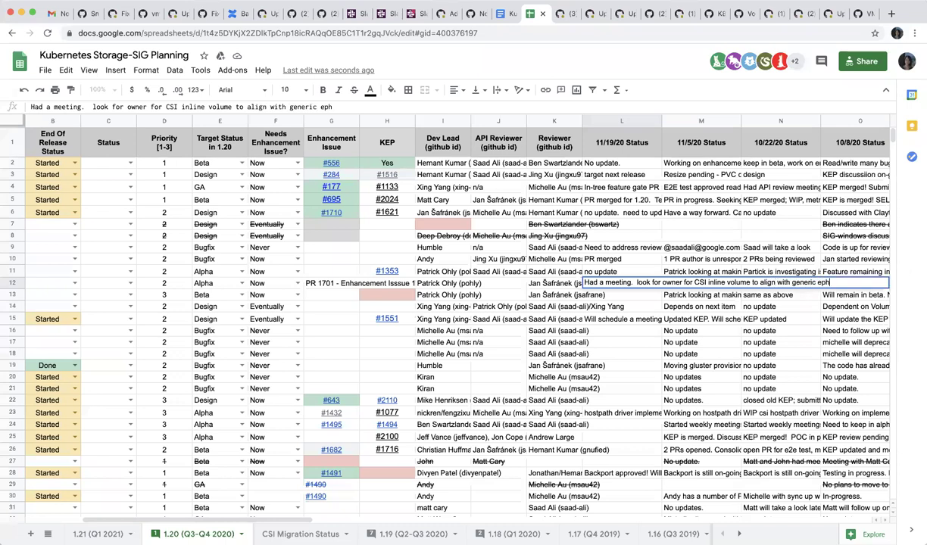
{"action": "type", "text": "emeral volume"}
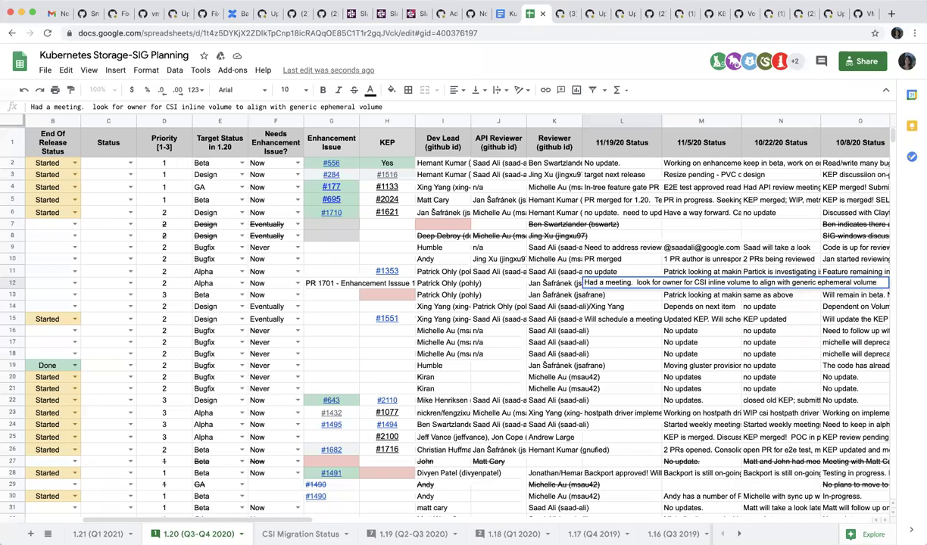
{"action": "key", "text": "Return"}
{"action": "left_click", "coordinate": [622, 282]}
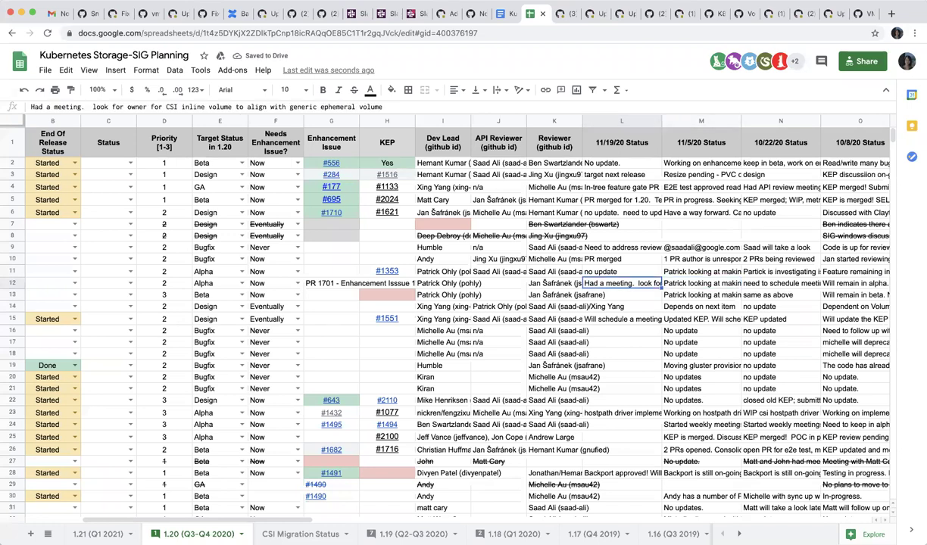
{"action": "key", "text": "Left"}
{"action": "key", "text": "Left"}
{"action": "key", "text": "Left"}
{"action": "key", "text": "Left"}
{"action": "key", "text": "Left"}
{"action": "key", "text": "Left"}
{"action": "key", "text": "Left"}
{"action": "key", "text": "Left"}
{"action": "key", "text": "Left"}
{"action": "key", "text": "Left"}
{"action": "key", "text": "Left"}
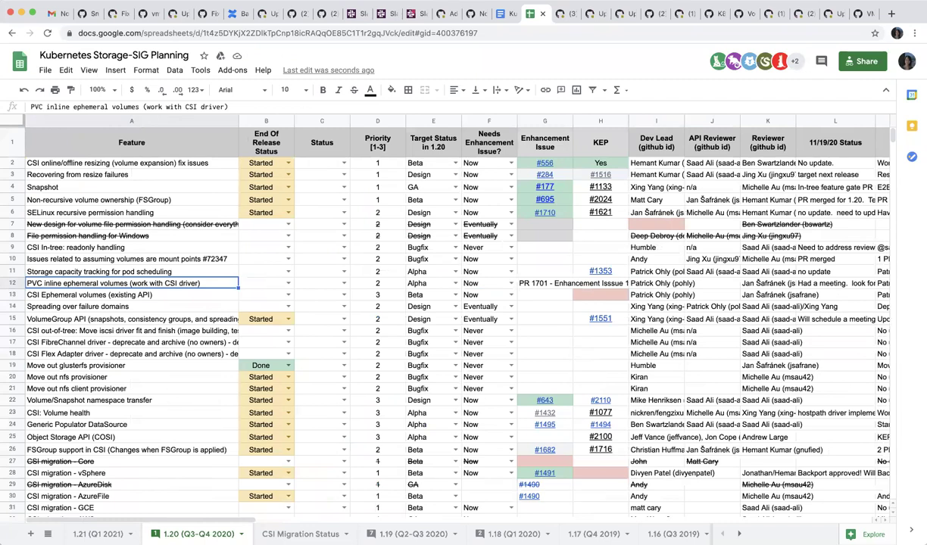
Step: Copy the L12 meeting note and paste it into L13 for CSI Ephemeral volumes
{"action": "key", "text": "Down"}
{"action": "key", "text": "Up"}
{"action": "key", "text": "Right"}
{"action": "key", "text": "Right"}
{"action": "key", "text": "Right"}
{"action": "key", "text": "Right"}
{"action": "key", "text": "Right"}
{"action": "key", "text": "Right"}
{"action": "key", "text": "Right"}
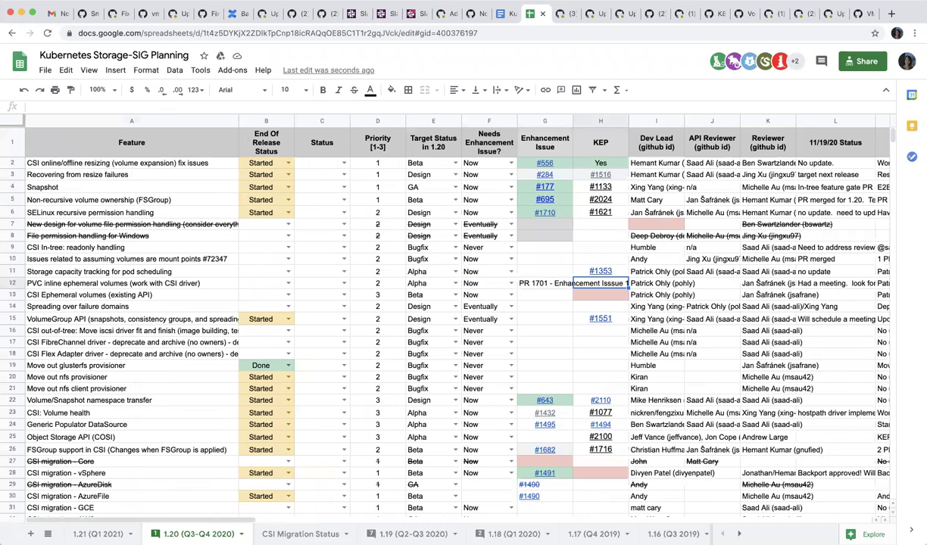
{"action": "key", "text": "Right"}
{"action": "key", "text": "Right"}
{"action": "key", "text": "Right"}
{"action": "key", "text": "Right"}
{"action": "key", "text": "Right"}
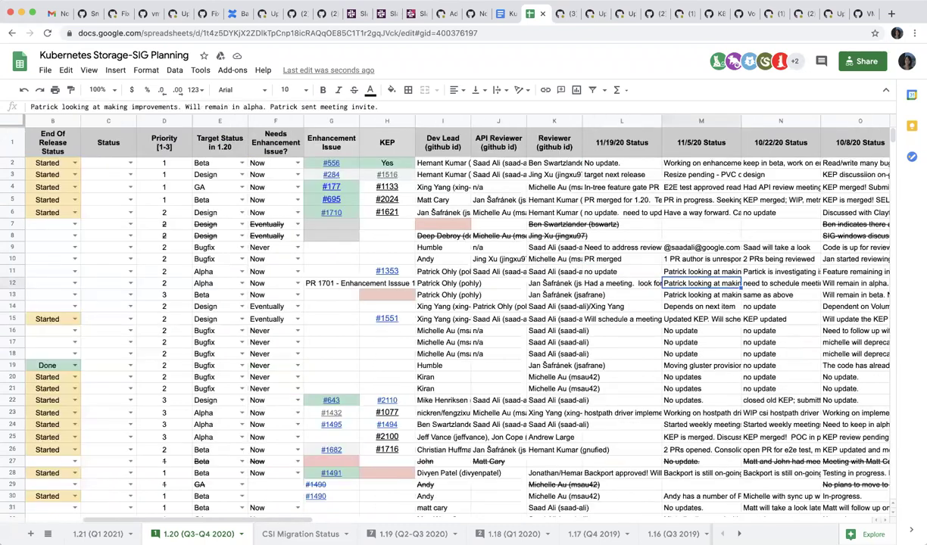
{"action": "key", "text": "Left"}
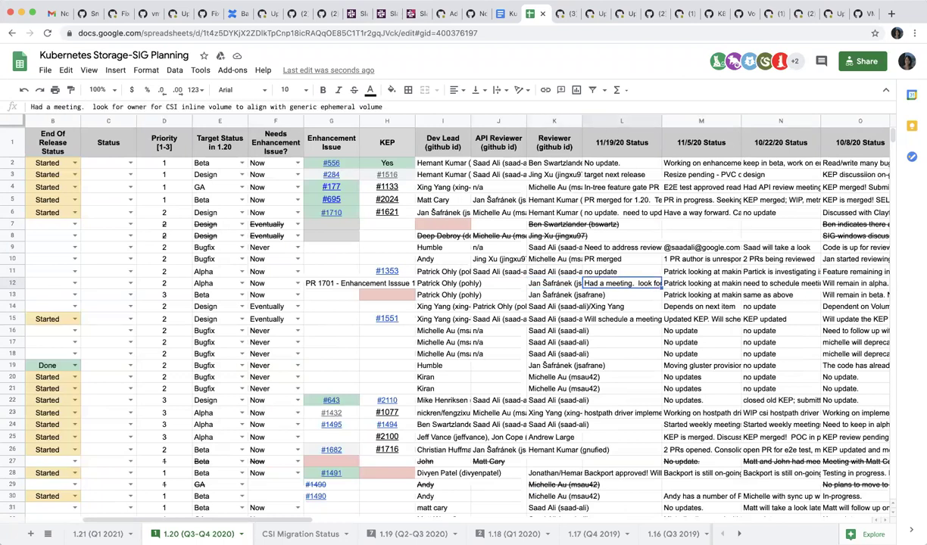
{"action": "key", "text": "ctrl+c"}
{"action": "key", "text": "Down"}
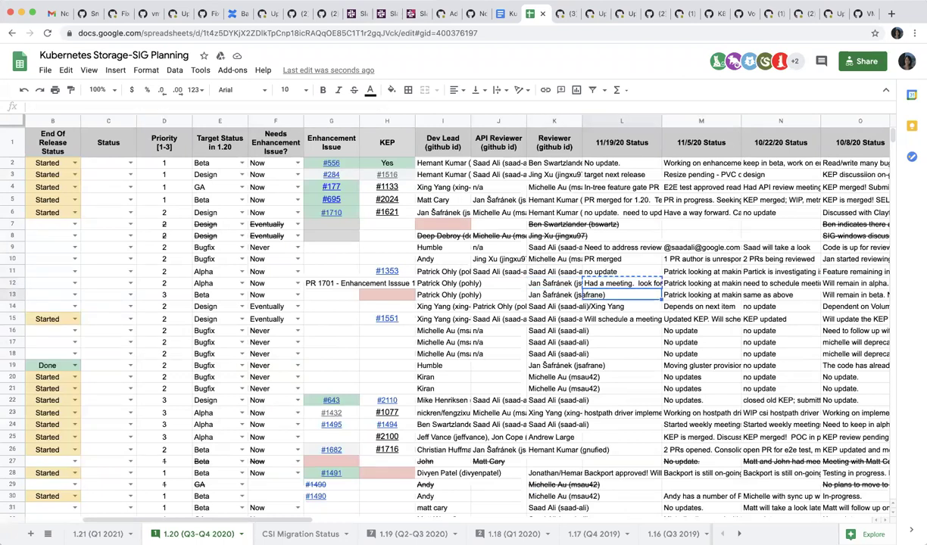
{"action": "key", "text": "ctrl+v"}
{"action": "key", "text": "Return"}
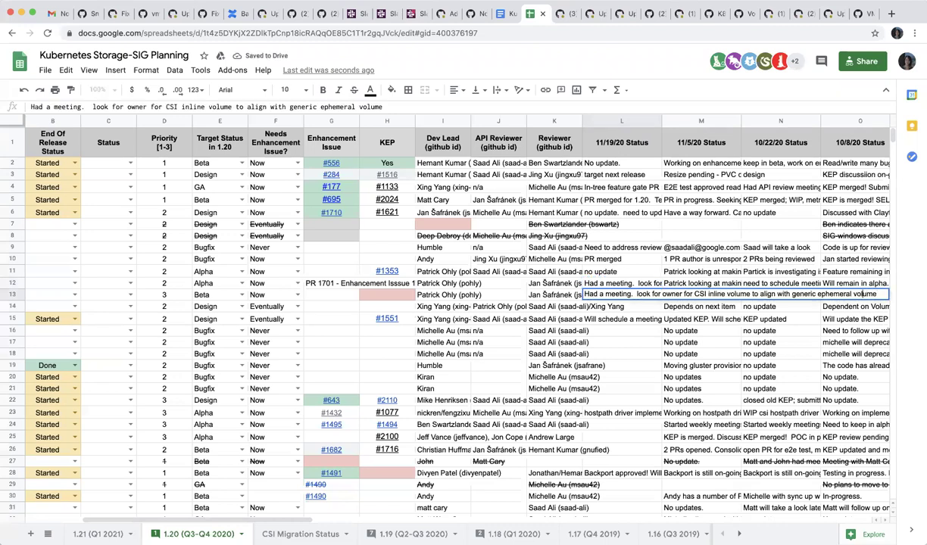
{"action": "key", "text": "Return"}
{"action": "key", "text": "Left"}
{"action": "key", "text": "Left"}
{"action": "key", "text": "Left"}
{"action": "key", "text": "Left"}
{"action": "key", "text": "Left"}
{"action": "key", "text": "Left"}
{"action": "key", "text": "Left"}
{"action": "key", "text": "Left"}
{"action": "key", "text": "Left"}
{"action": "key", "text": "Left"}
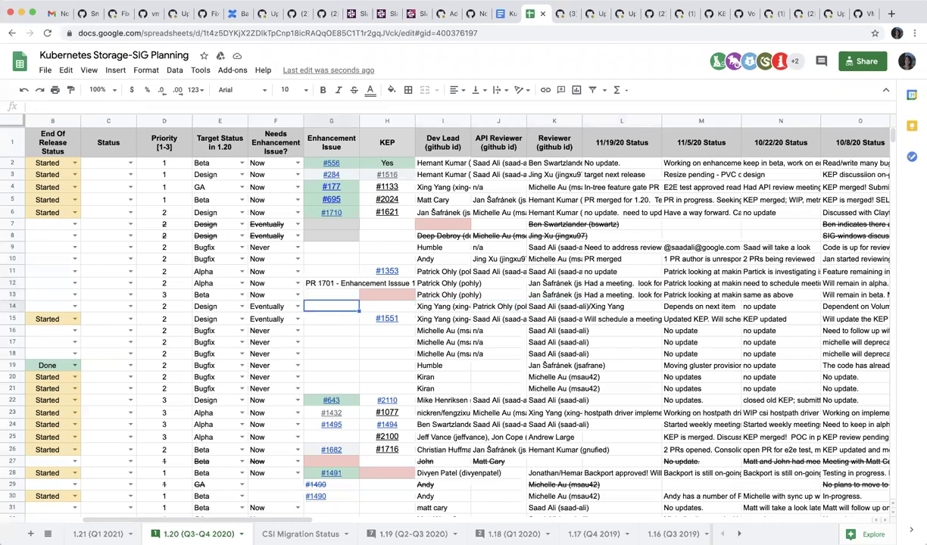
Step: Review row 14's earlier statuses and enter 'no update' in L14
{"action": "key", "text": "Left"}
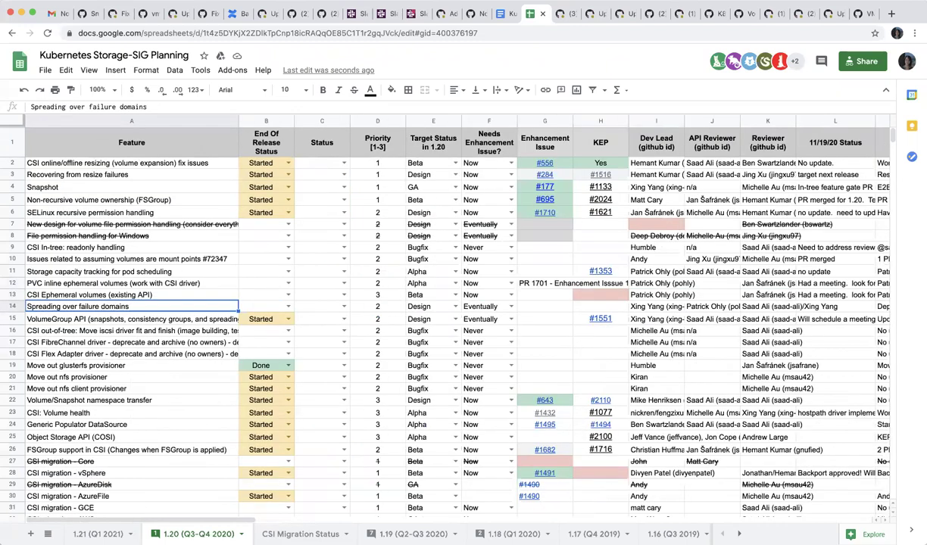
{"action": "key", "text": "Right"}
{"action": "key", "text": "Right"}
{"action": "key", "text": "Right"}
{"action": "key", "text": "Right"}
{"action": "key", "text": "Right"}
{"action": "key", "text": "Right"}
{"action": "key", "text": "Right"}
{"action": "key", "text": "Right"}
{"action": "key", "text": "Right"}
{"action": "key", "text": "Right"}
{"action": "key", "text": "Right"}
{"action": "key", "text": "Right"}
{"action": "key", "text": "Right"}
{"action": "key", "text": "Right"}
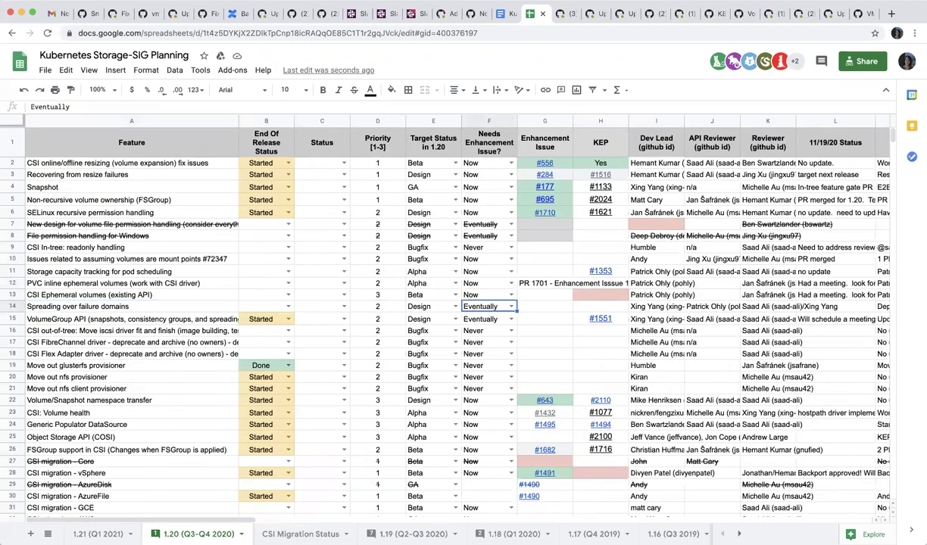
{"action": "key", "text": "Left"}
{"action": "key", "text": "Left"}
{"action": "key", "text": "Left"}
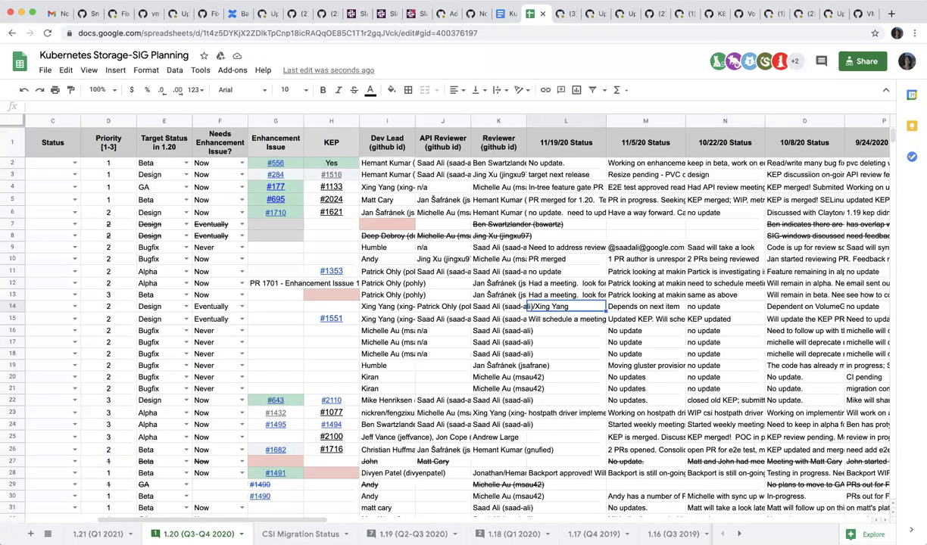
{"action": "type", "text": "no update"}
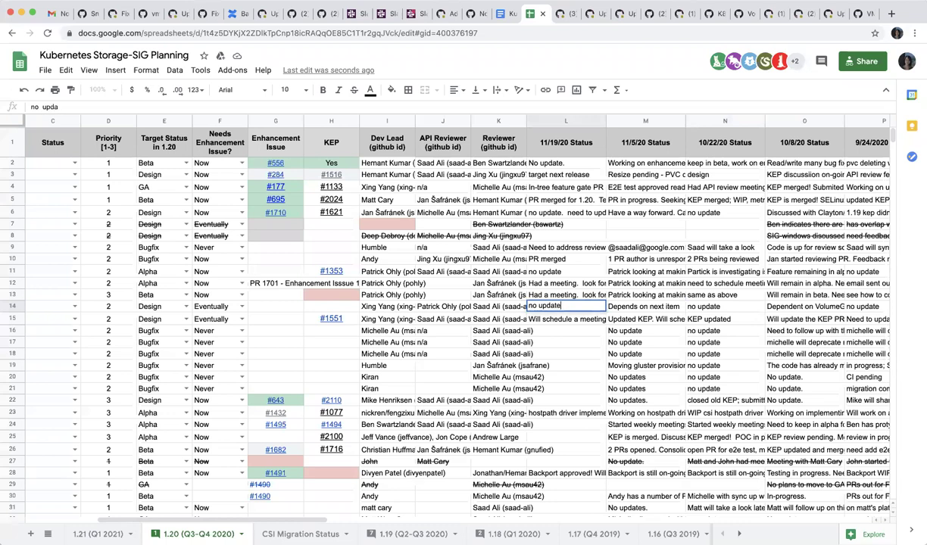
{"action": "key", "text": "Return"}
{"action": "key", "text": "Left"}
{"action": "key", "text": "Left"}
{"action": "key", "text": "Left"}
{"action": "key", "text": "Left"}
{"action": "key", "text": "Left"}
{"action": "key", "text": "Left"}
{"action": "key", "text": "Left"}
{"action": "key", "text": "Left"}
{"action": "key", "text": "Left"}
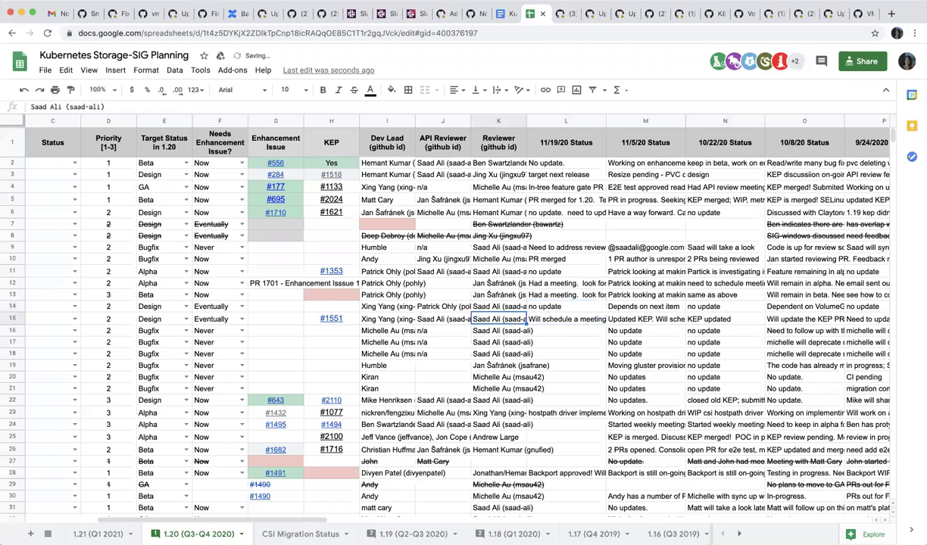
{"action": "key", "text": "Left"}
{"action": "key", "text": "Left"}
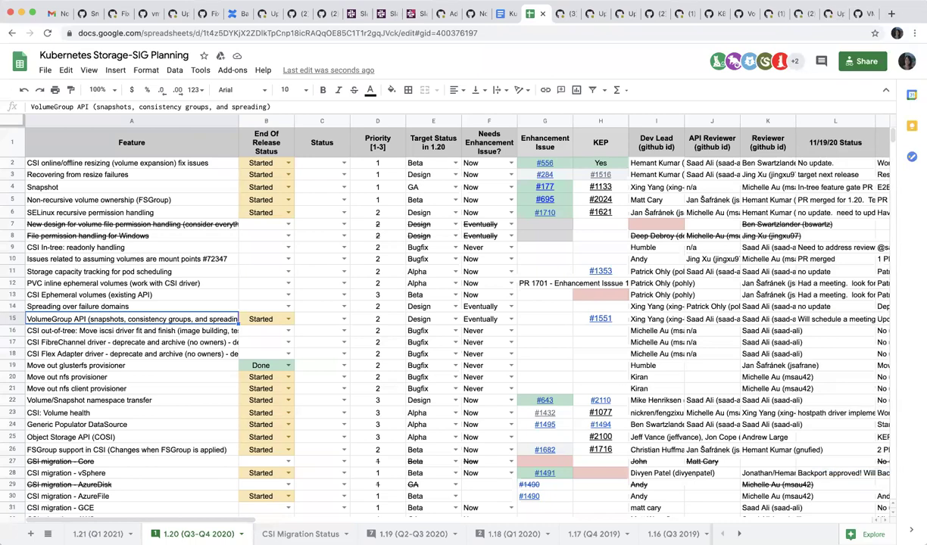
{"action": "left_click", "coordinate": [132, 331]}
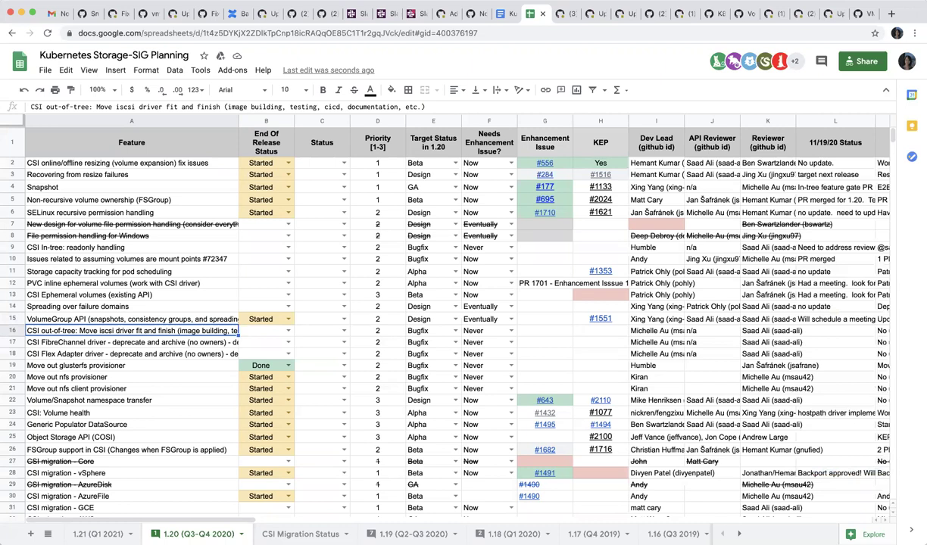
{"action": "key", "text": "Right"}
{"action": "key", "text": "Right"}
{"action": "key", "text": "Right"}
{"action": "key", "text": "Right"}
{"action": "key", "text": "Right"}
{"action": "key", "text": "Right"}
{"action": "key", "text": "Right"}
{"action": "key", "text": "Right"}
{"action": "key", "text": "Right"}
{"action": "key", "text": "Right"}
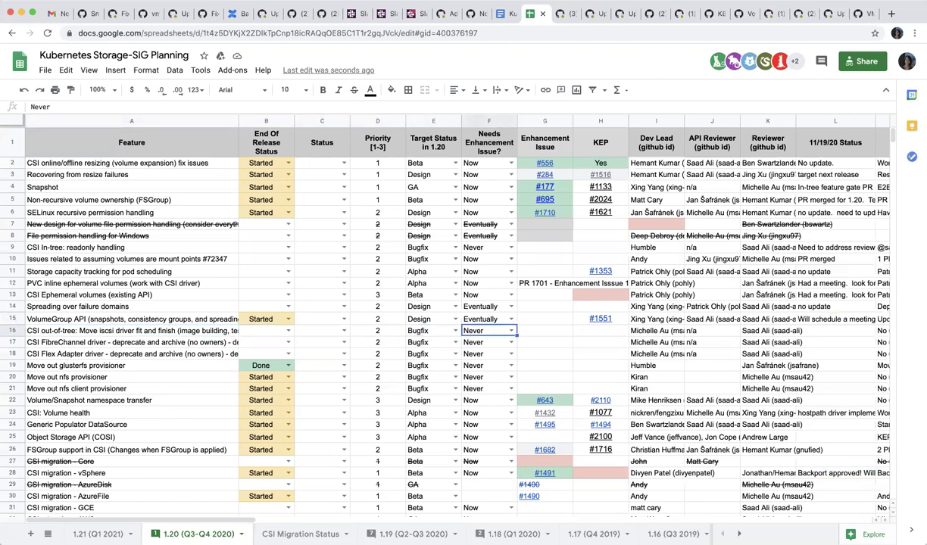
{"action": "key", "text": "Right"}
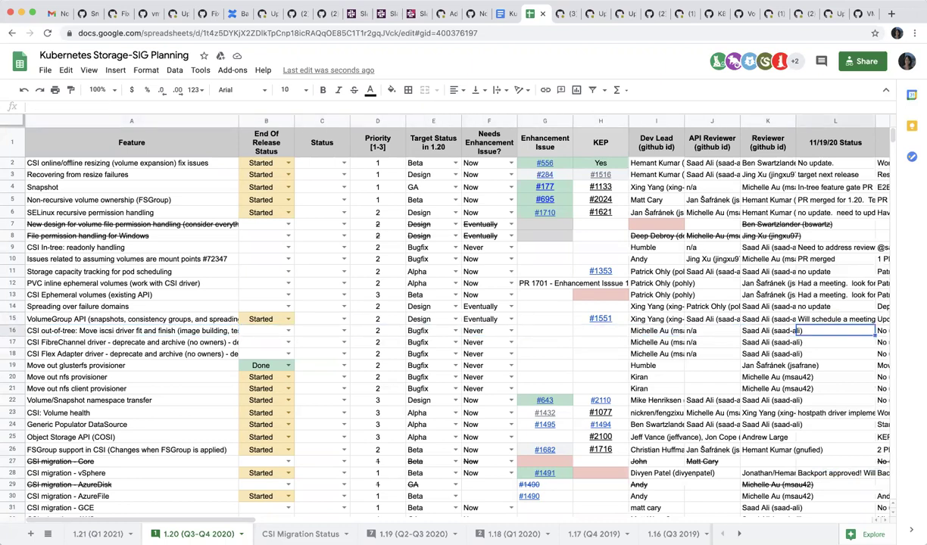
{"action": "key", "text": "Right"}
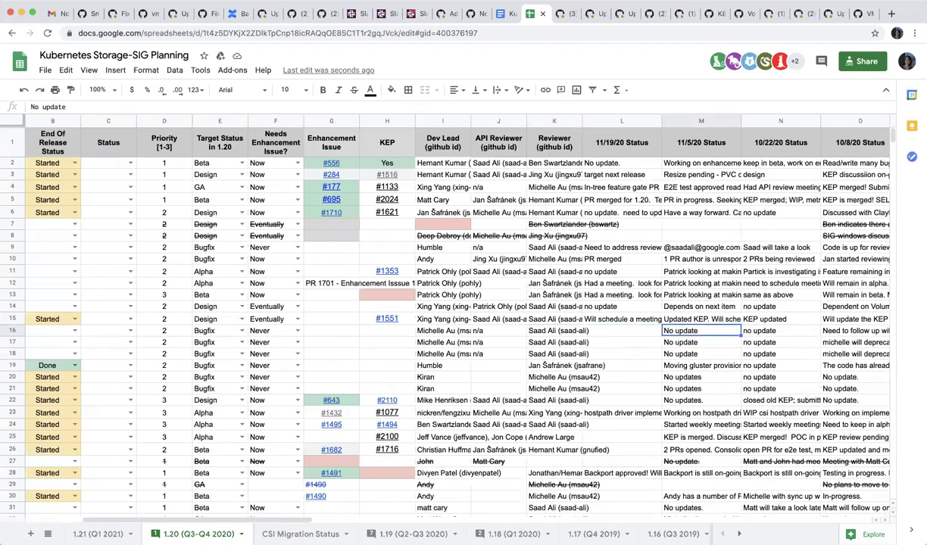
{"action": "key", "text": "Left"}
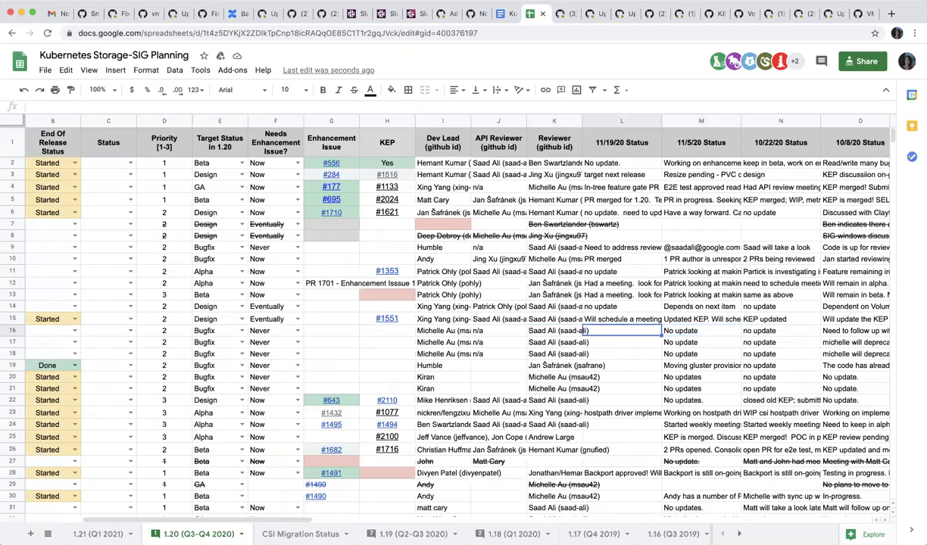
{"action": "left_click", "coordinate": [499, 331]}
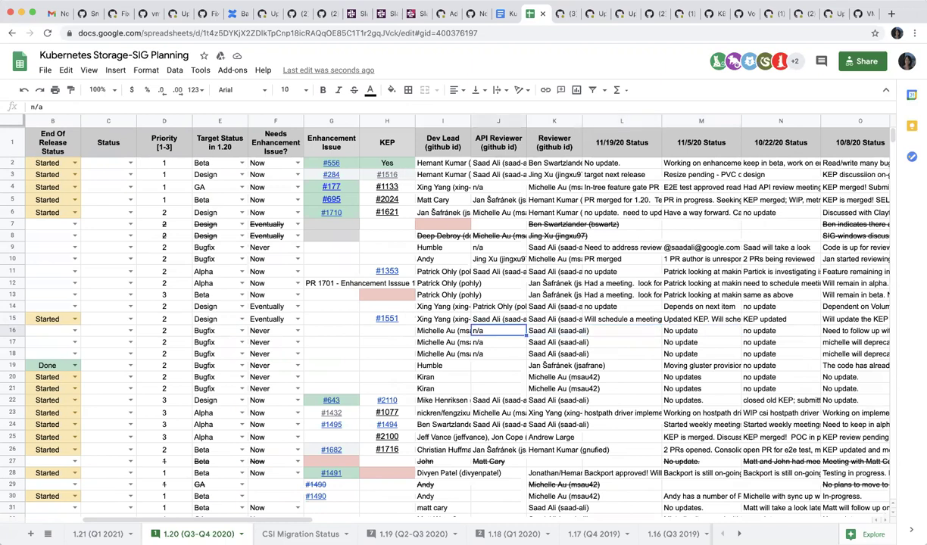
{"action": "left_click", "coordinate": [588, 331]}
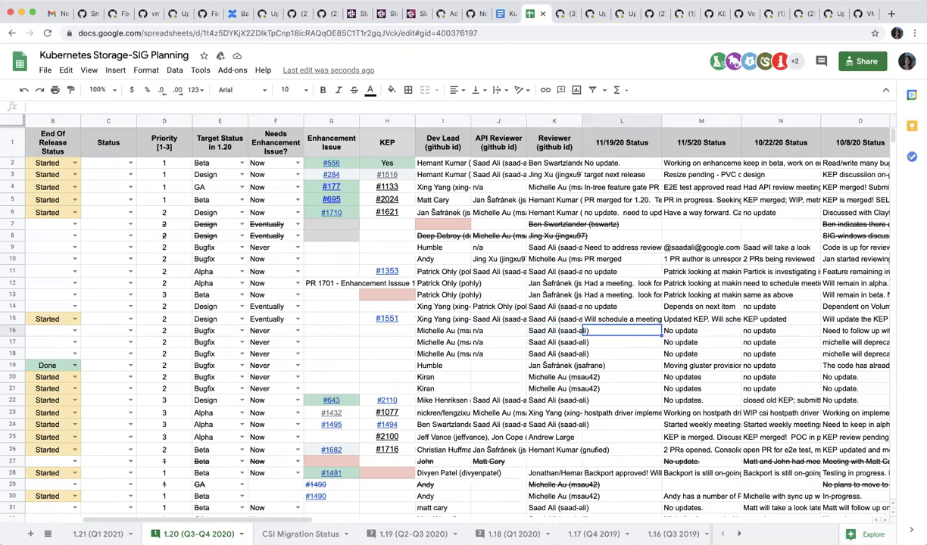
{"action": "key", "text": "Left"}
{"action": "key", "text": "Left"}
{"action": "key", "text": "Left"}
{"action": "key", "text": "Left"}
{"action": "key", "text": "Left"}
{"action": "key", "text": "Left"}
{"action": "key", "text": "Left"}
{"action": "key", "text": "Left"}
{"action": "key", "text": "Left"}
{"action": "key", "text": "Left"}
{"action": "key", "text": "Left"}
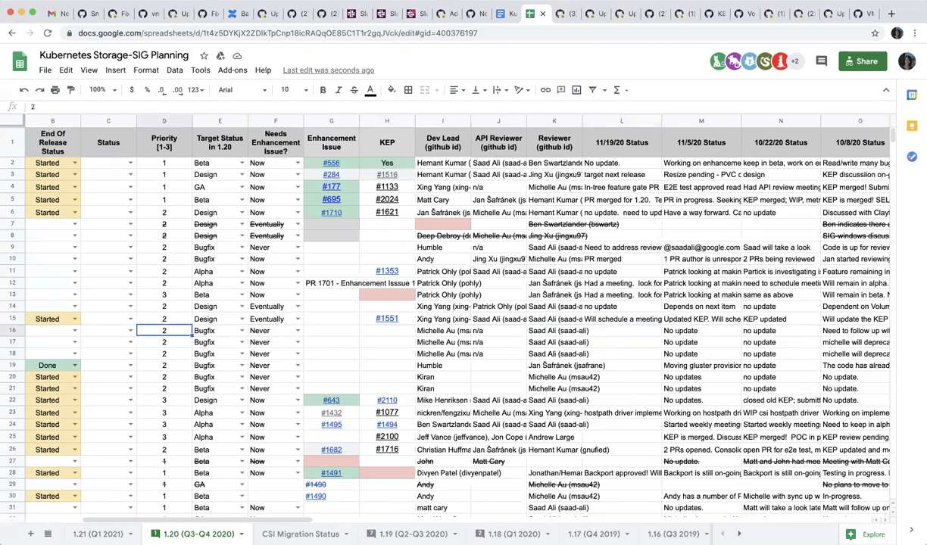
{"action": "key", "text": "Down"}
{"action": "key", "text": "Down"}
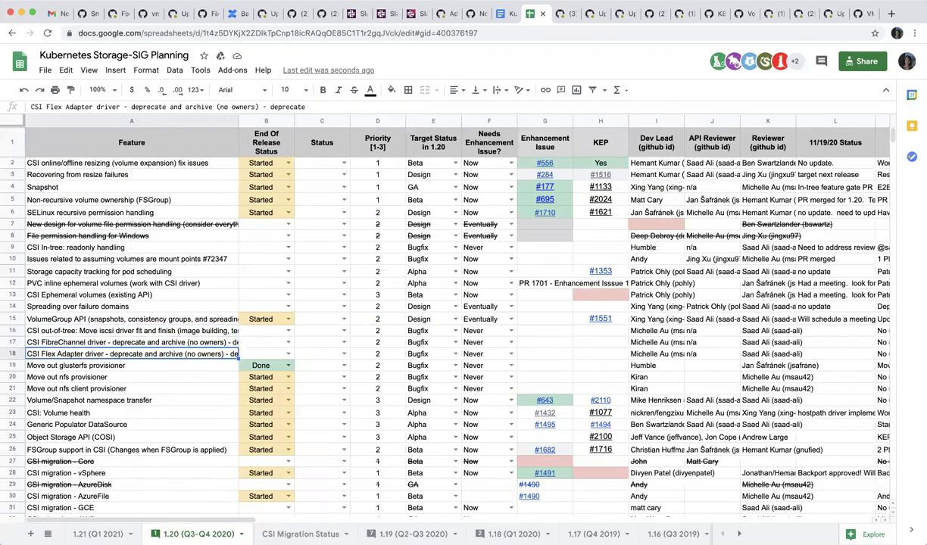
{"action": "key", "text": "Up"}
{"action": "key", "text": "Up"}
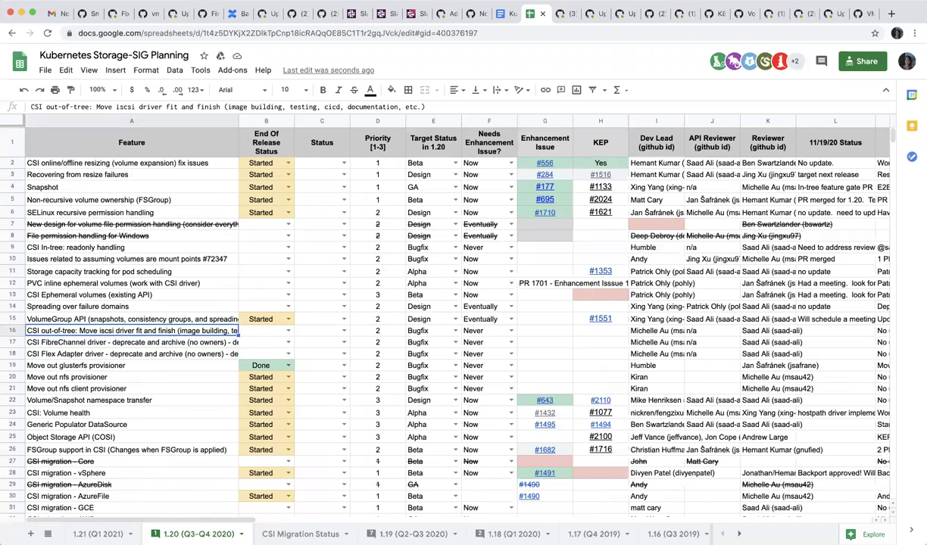
{"action": "key", "text": "Down"}
{"action": "key", "text": "Up"}
{"action": "key", "text": "Down"}
{"action": "key", "text": "Down"}
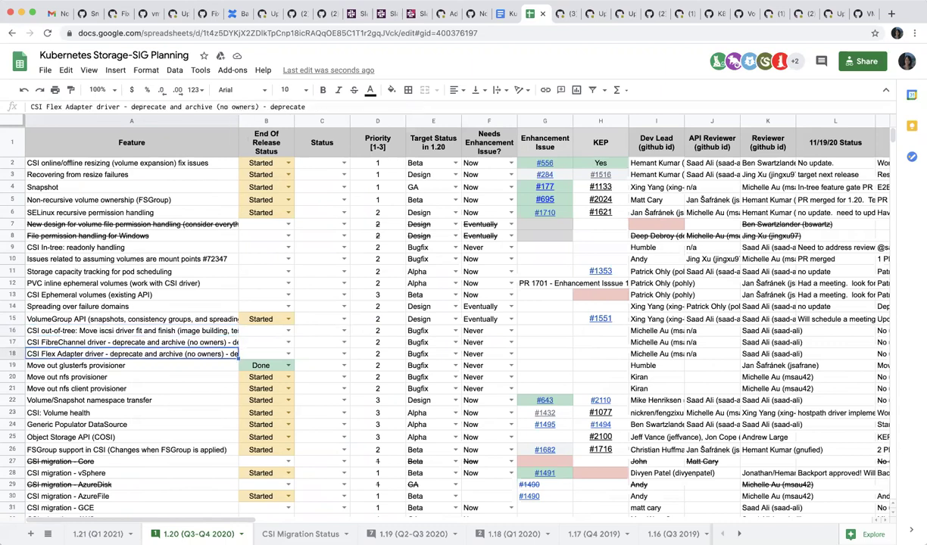
{"action": "key", "text": "Up"}
{"action": "key", "text": "Up"}
{"action": "key", "text": "Right"}
{"action": "key", "text": "Right"}
{"action": "key", "text": "Right"}
{"action": "key", "text": "Right"}
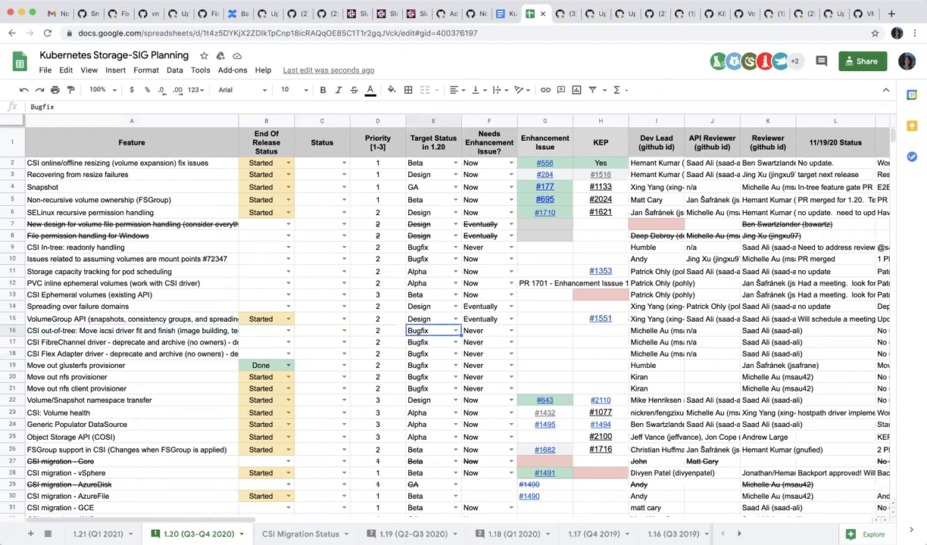
{"action": "key", "text": "Right"}
{"action": "key", "text": "Right"}
{"action": "key", "text": "Right"}
{"action": "key", "text": "Right"}
{"action": "key", "text": "Right"}
{"action": "key", "text": "Right"}
{"action": "key", "text": "Right"}
{"action": "key", "text": "Right"}
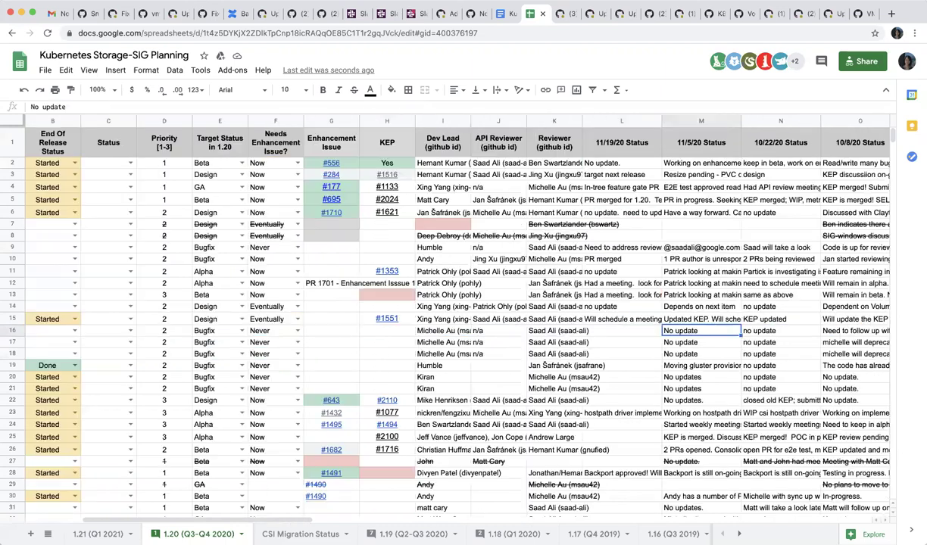
{"action": "key", "text": "Left"}
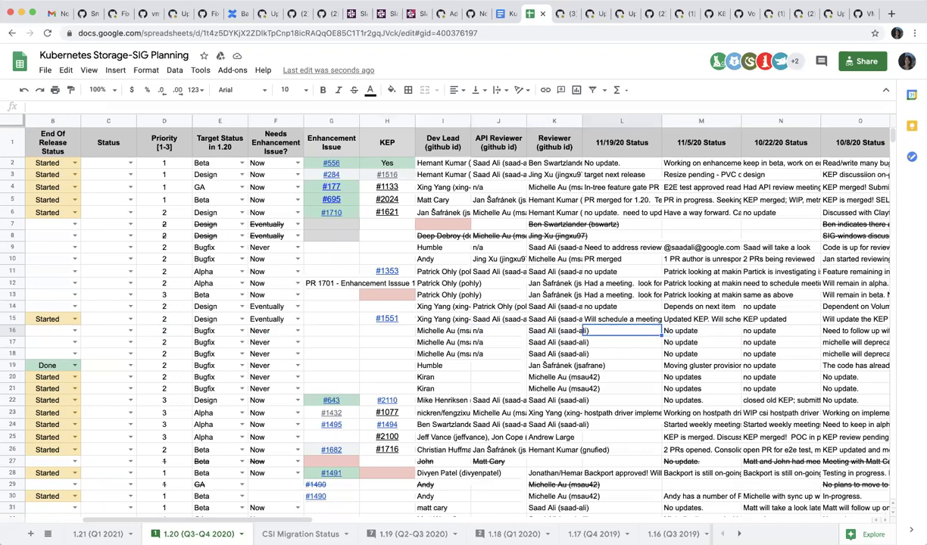
Step: Enter 'no update' as the 11/19/20 status in L16, L17 and L18, accepting the autocomplete
{"action": "type", "text": "no update"}
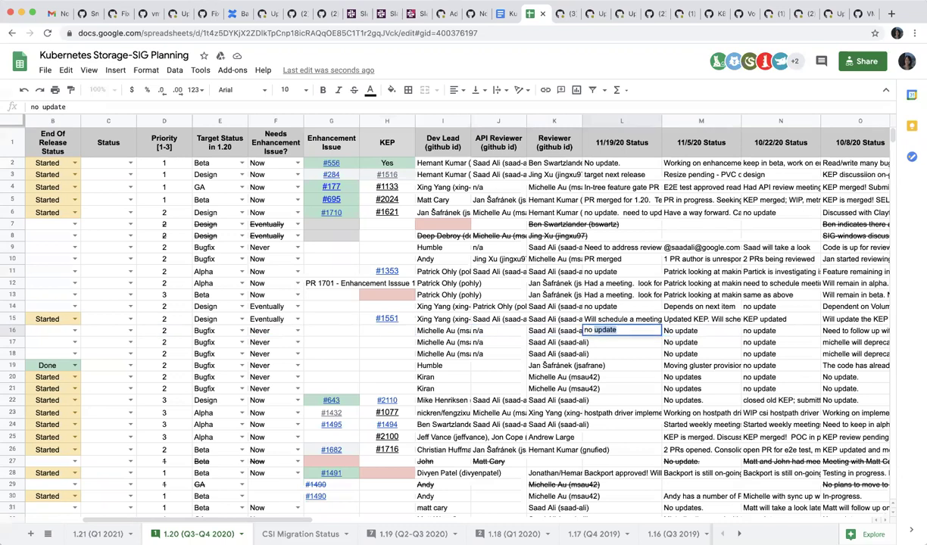
{"action": "key", "text": "Return"}
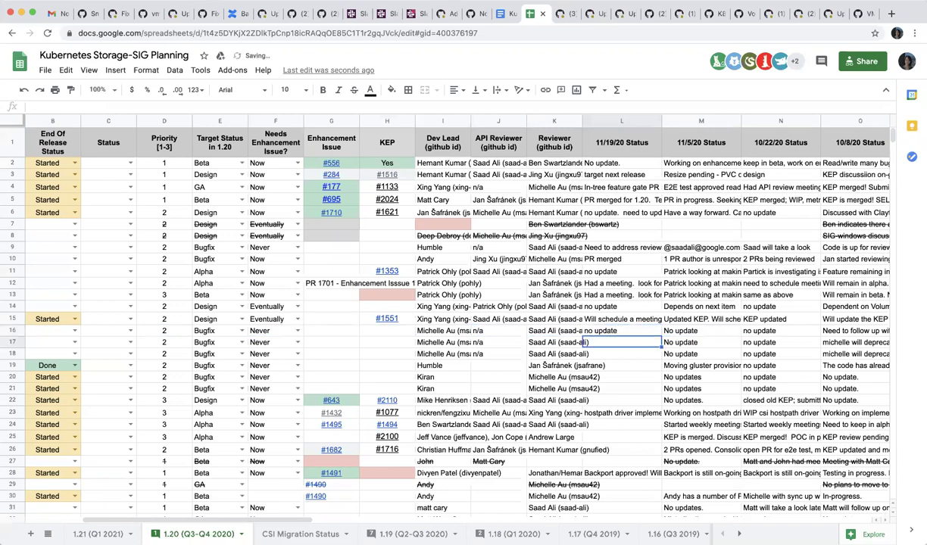
{"action": "type", "text": "no"}
{"action": "key", "text": "Return"}
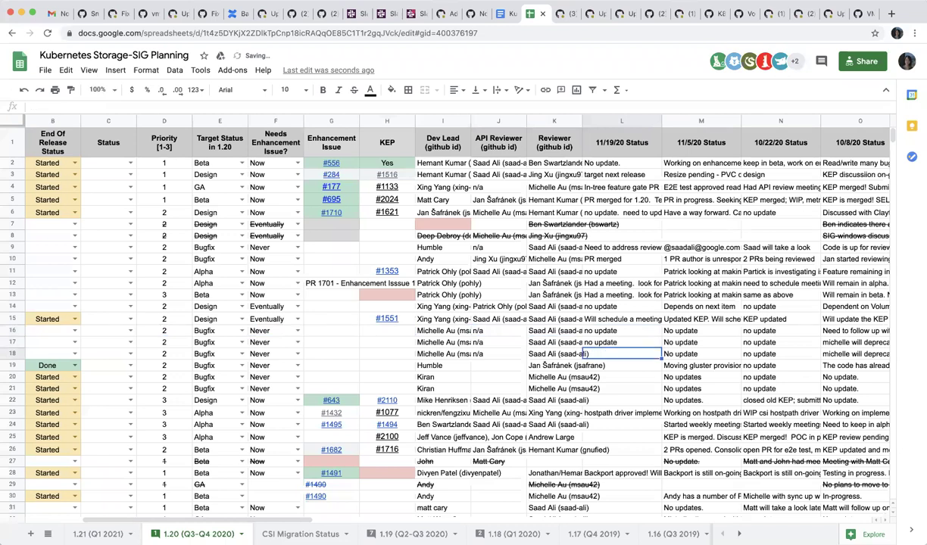
{"action": "type", "text": "no update"}
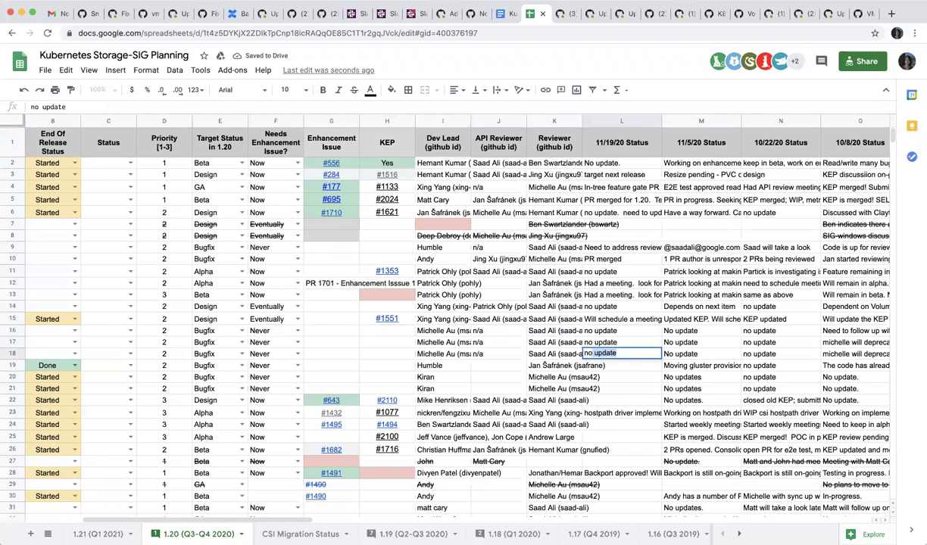
{"action": "key", "text": "Return"}
{"action": "key", "text": "ctrl+Left"}
{"action": "key", "text": "ctrl+Left"}
{"action": "key", "text": "ctrl+Left"}
{"action": "key", "text": "ctrl+Left"}
{"action": "key", "text": "ctrl+Left"}
{"action": "key", "text": "ctrl+Left"}
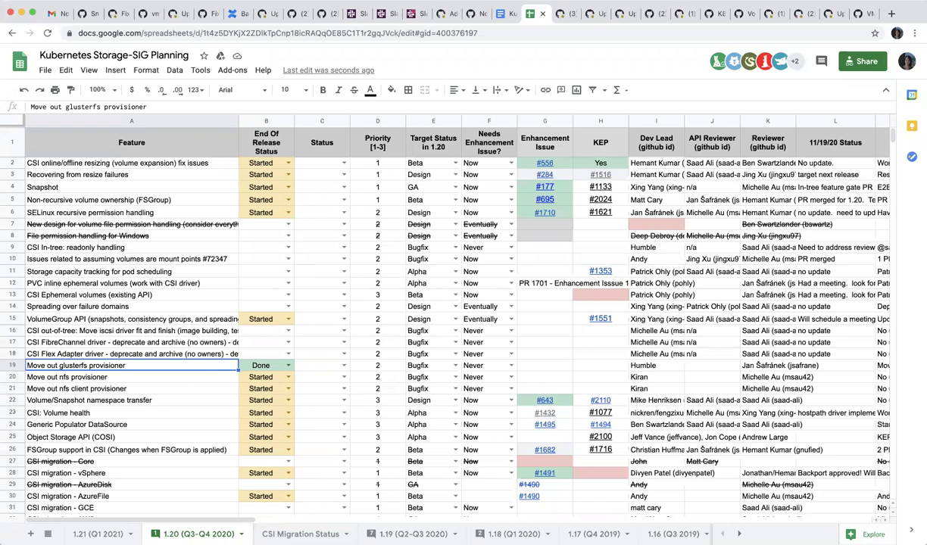
Step: Check row 20's earlier statuses, then set the Move out nfs provisioner 11/19/20 status to 'no update'
{"action": "left_click", "coordinate": [132, 376]}
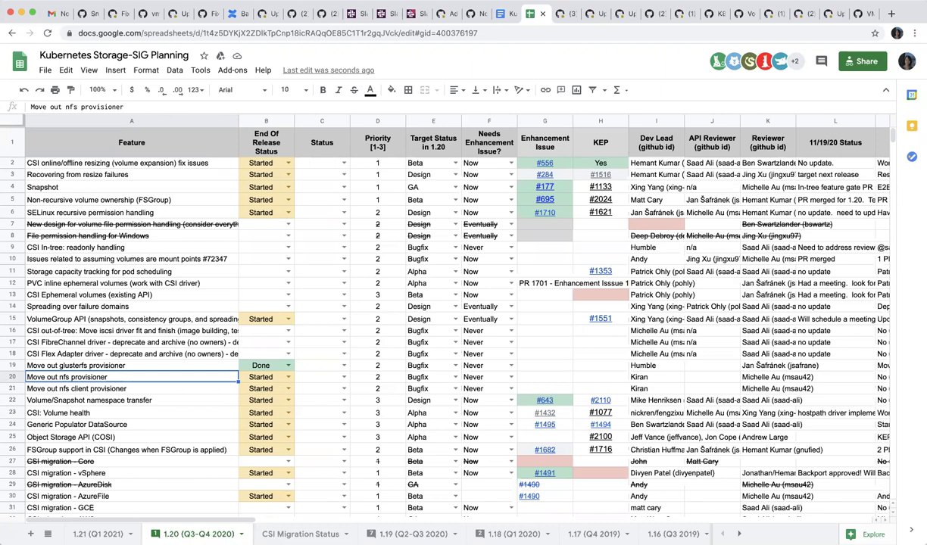
{"action": "left_click", "coordinate": [132, 389]}
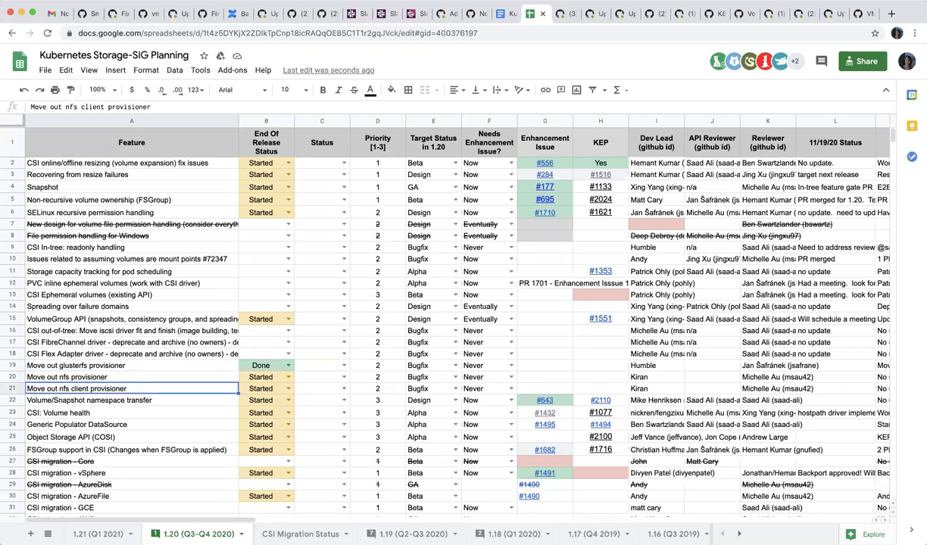
{"action": "key", "text": "Up"}
{"action": "key", "text": "Right"}
{"action": "key", "text": "Right"}
{"action": "key", "text": "Right"}
{"action": "key", "text": "Right"}
{"action": "key", "text": "Right"}
{"action": "key", "text": "Right"}
{"action": "key", "text": "Right"}
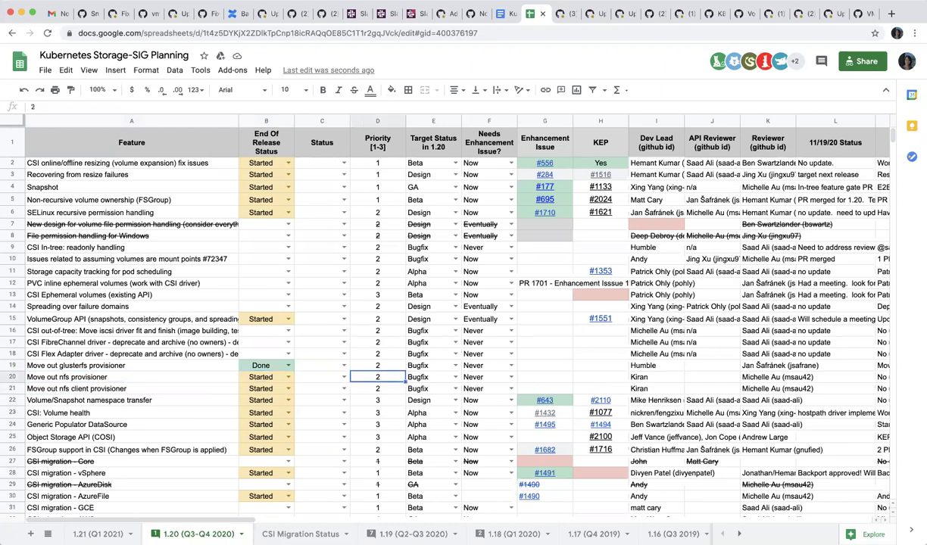
{"action": "key", "text": "Right"}
{"action": "key", "text": "Right"}
{"action": "key", "text": "Right"}
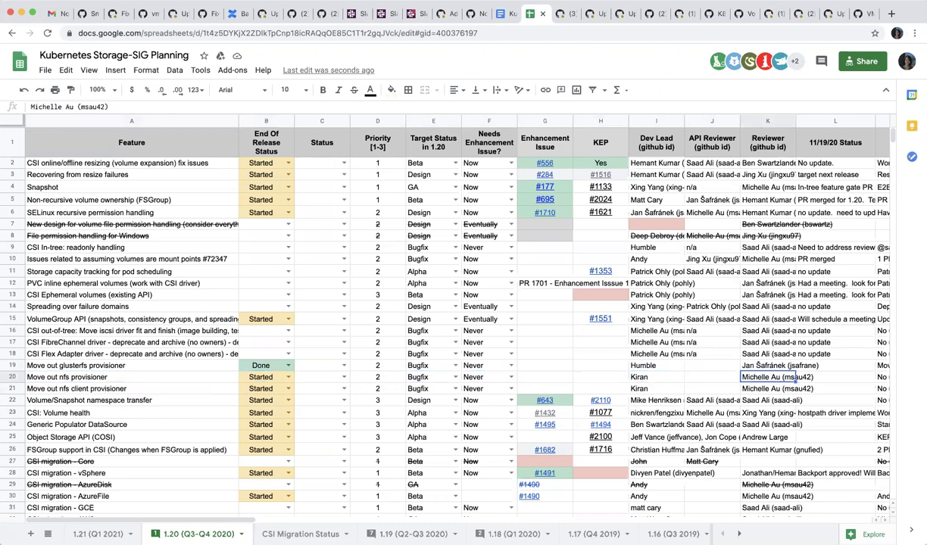
{"action": "key", "text": "Right"}
{"action": "key", "text": "Right"}
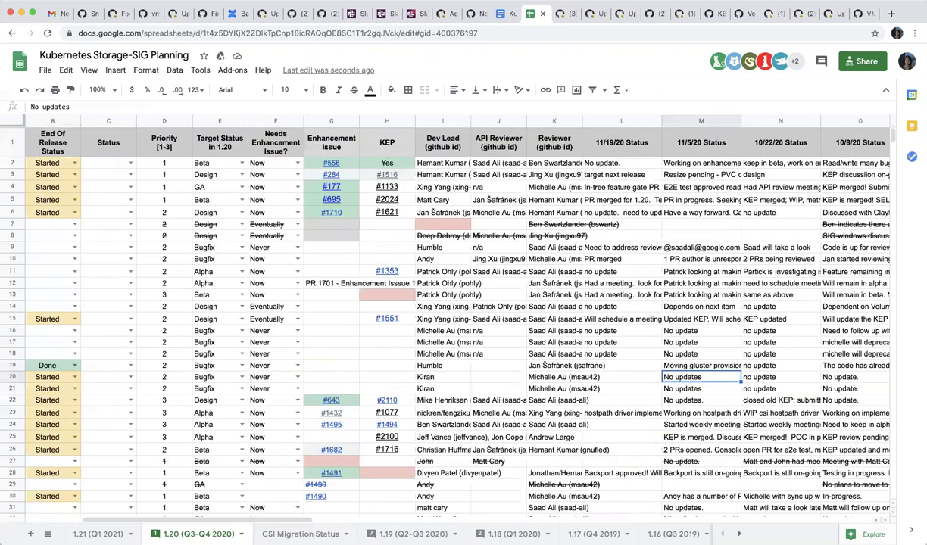
{"action": "key", "text": "Left"}
{"action": "key", "text": "Left"}
{"action": "key", "text": "Left"}
{"action": "key", "text": "Left"}
{"action": "key", "text": "Right"}
{"action": "key", "text": "Right"}
{"action": "key", "text": "Right"}
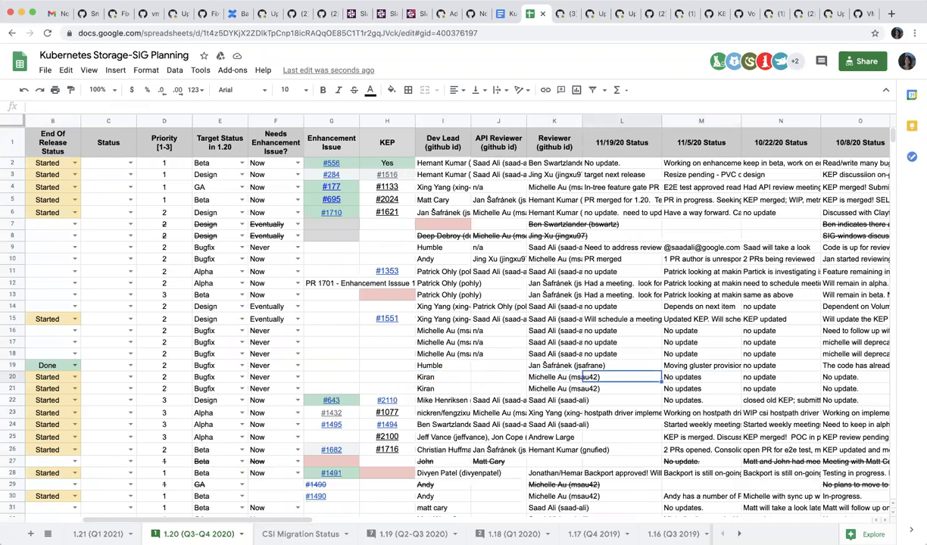
{"action": "key", "text": "Left"}
{"action": "key", "text": "Right"}
{"action": "key", "text": "Right"}
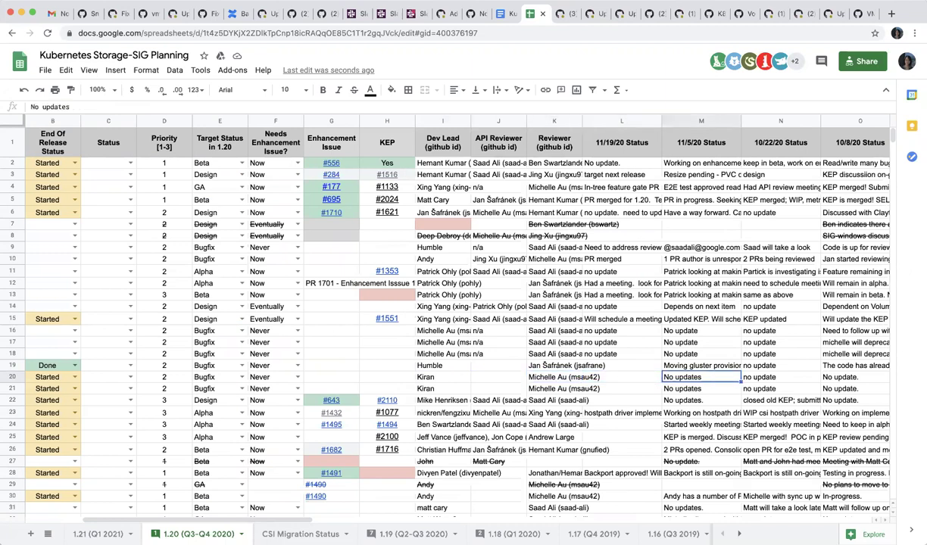
{"action": "key", "text": "Left"}
{"action": "key", "text": "Left"}
{"action": "key", "text": "Left"}
{"action": "key", "text": "Left"}
{"action": "key", "text": "Left"}
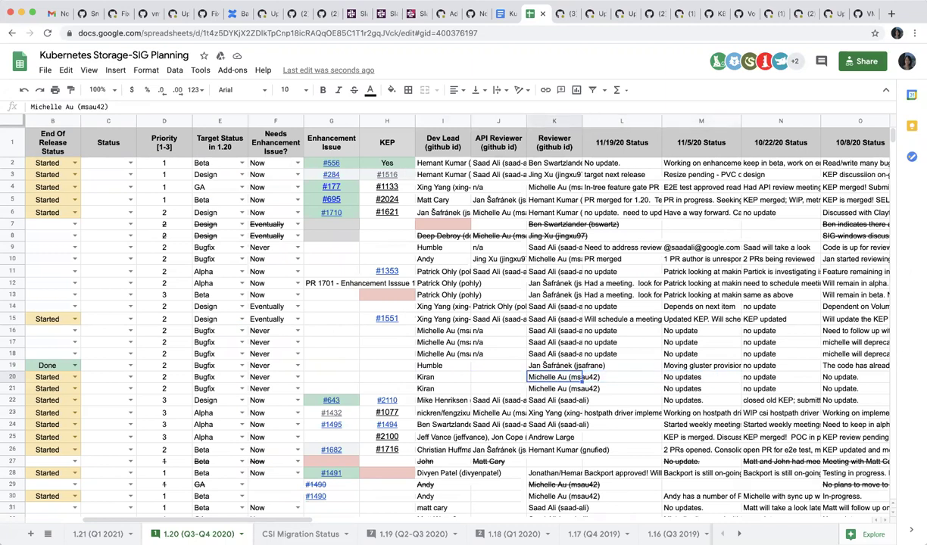
{"action": "key", "text": "Left"}
{"action": "key", "text": "Left"}
{"action": "key", "text": "Left"}
{"action": "key", "text": "Left"}
{"action": "key", "text": "Left"}
{"action": "key", "text": "Left"}
{"action": "key", "text": "Left"}
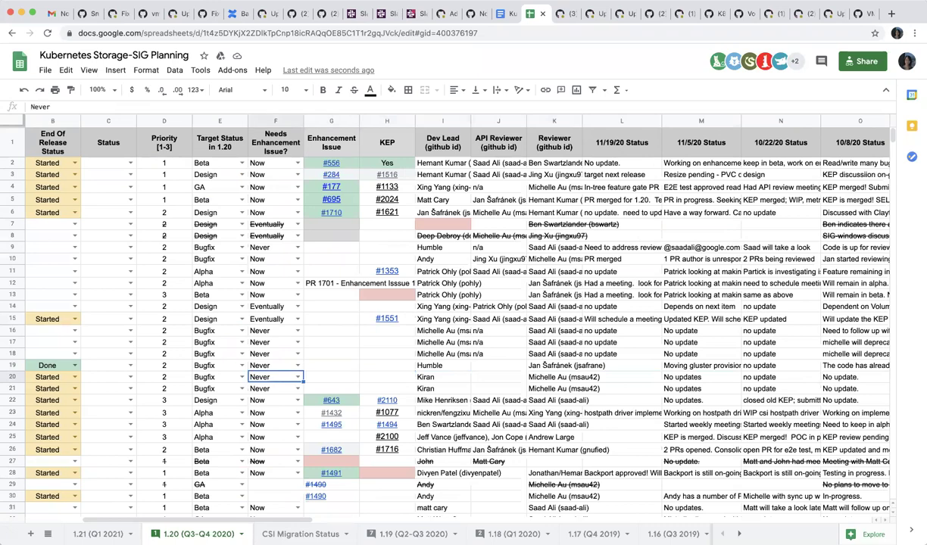
{"action": "key", "text": "Right"}
{"action": "key", "text": "Right"}
{"action": "key", "text": "Right"}
{"action": "key", "text": "Right"}
{"action": "key", "text": "Right"}
{"action": "key", "text": "Right"}
{"action": "key", "text": "Right"}
{"action": "key", "text": "Right"}
{"action": "key", "text": "Right"}
{"action": "key", "text": "Right"}
{"action": "key", "text": "Right"}
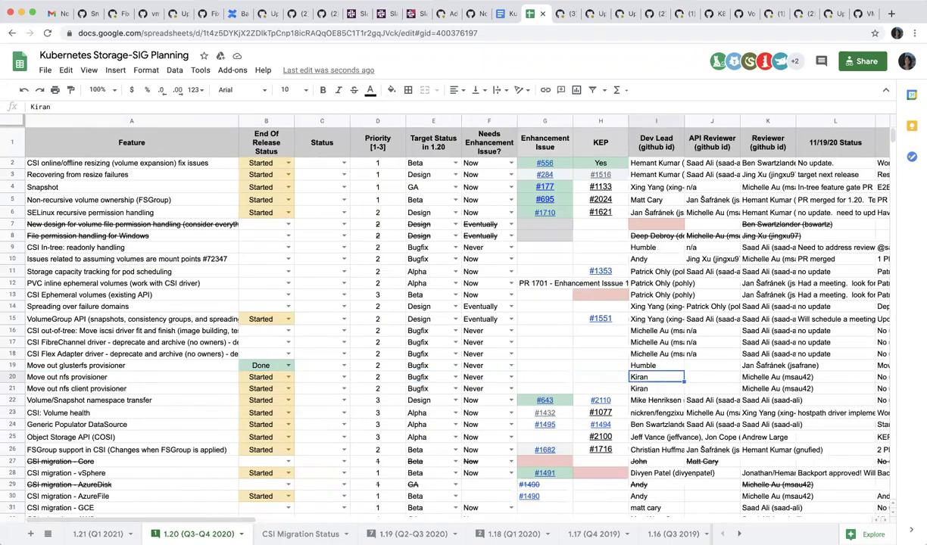
{"action": "type", "text": "n"}
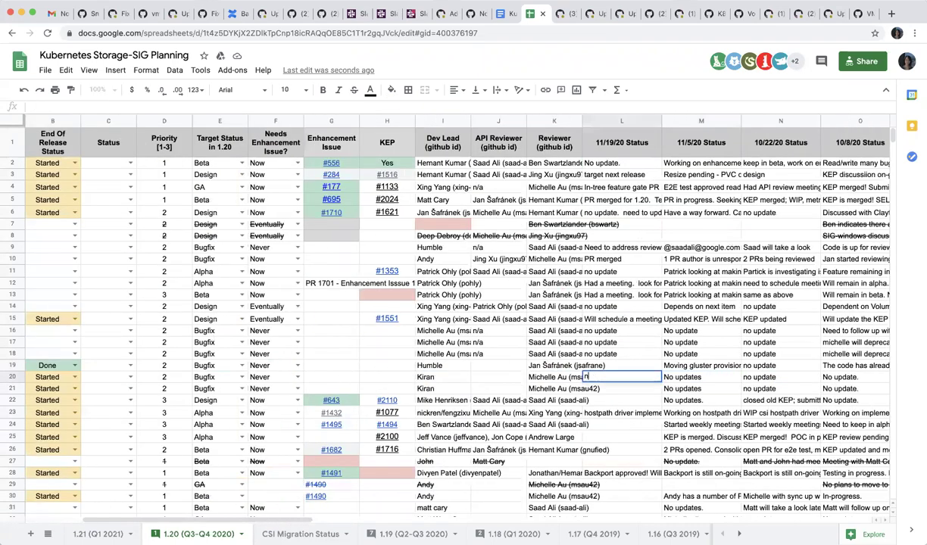
{"action": "type", "text": "o update"}
{"action": "key", "text": "Return"}
Step: Autocomplete 'no update' into L21 for the Move out nfs client provisioner row
{"action": "type", "text": "n"}
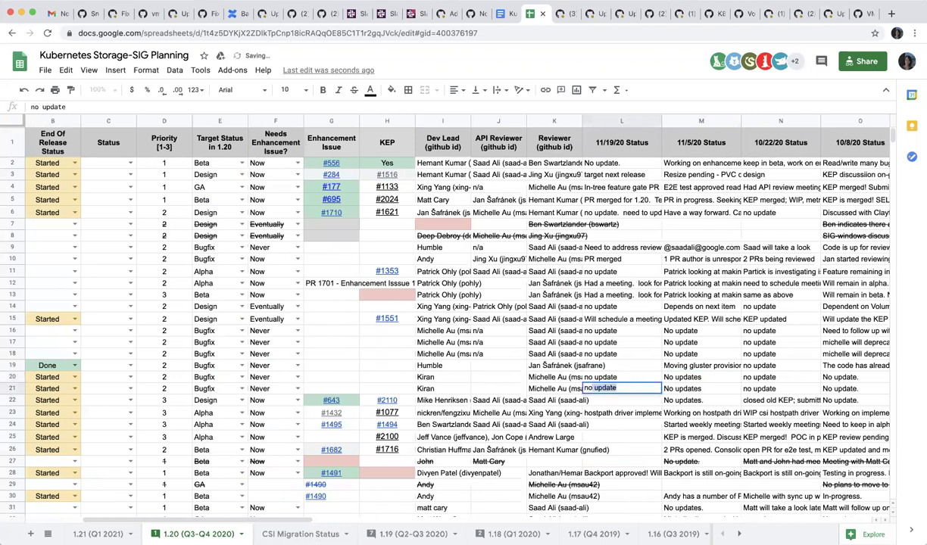
{"action": "key", "text": "Return"}
{"action": "key", "text": "Left"}
{"action": "key", "text": "Left"}
{"action": "key", "text": "Left"}
{"action": "key", "text": "Left"}
{"action": "key", "text": "Left"}
{"action": "key", "text": "Left"}
{"action": "key", "text": "Left"}
{"action": "key", "text": "Left"}
{"action": "key", "text": "Left"}
{"action": "key", "text": "Left"}
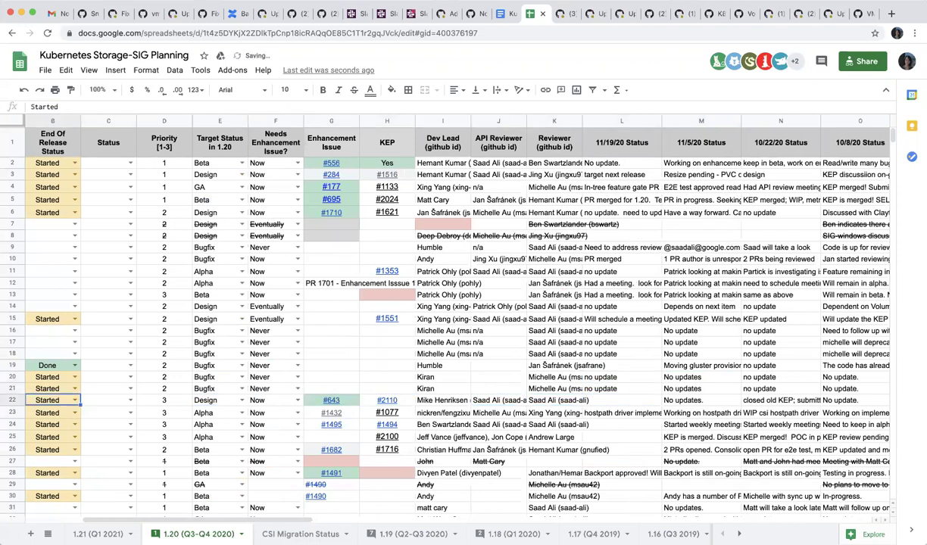
Step: Enter 'no update' in L22 for the Volume/Snapshot namespace transfer feature
{"action": "key", "text": "Left"}
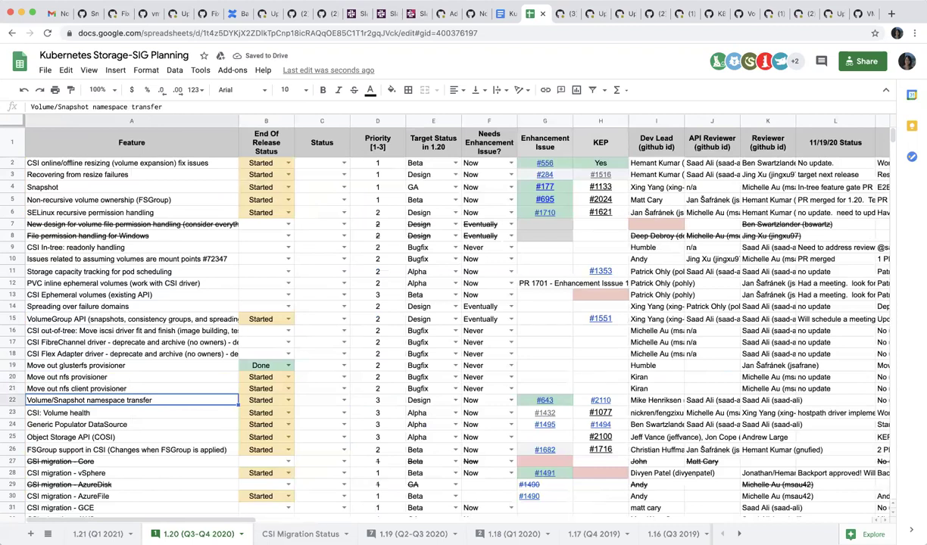
{"action": "key", "text": "Right"}
{"action": "key", "text": "Right"}
{"action": "key", "text": "Right"}
{"action": "key", "text": "Right"}
{"action": "key", "text": "Right"}
{"action": "key", "text": "Right"}
{"action": "key", "text": "Right"}
{"action": "key", "text": "Right"}
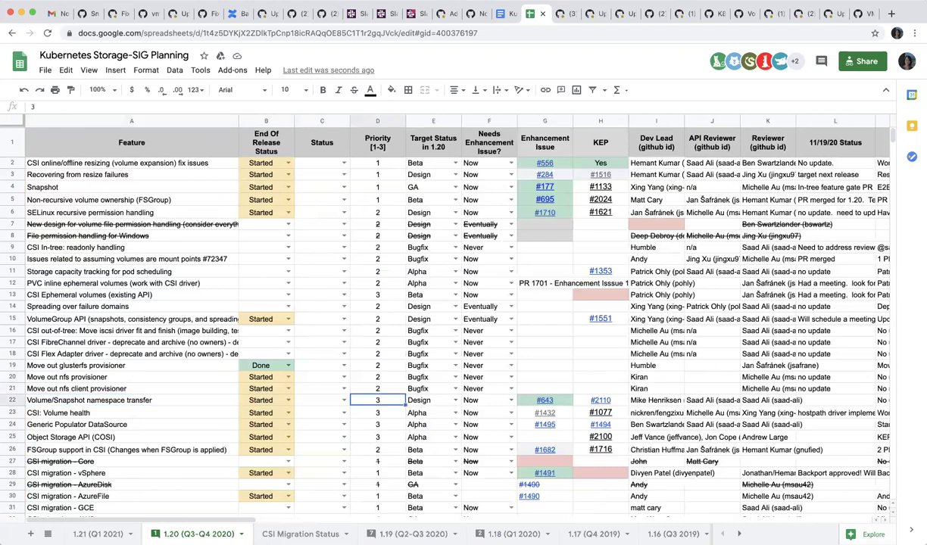
{"action": "key", "text": "Right"}
{"action": "key", "text": "Right"}
{"action": "key", "text": "Right"}
{"action": "key", "text": "Right"}
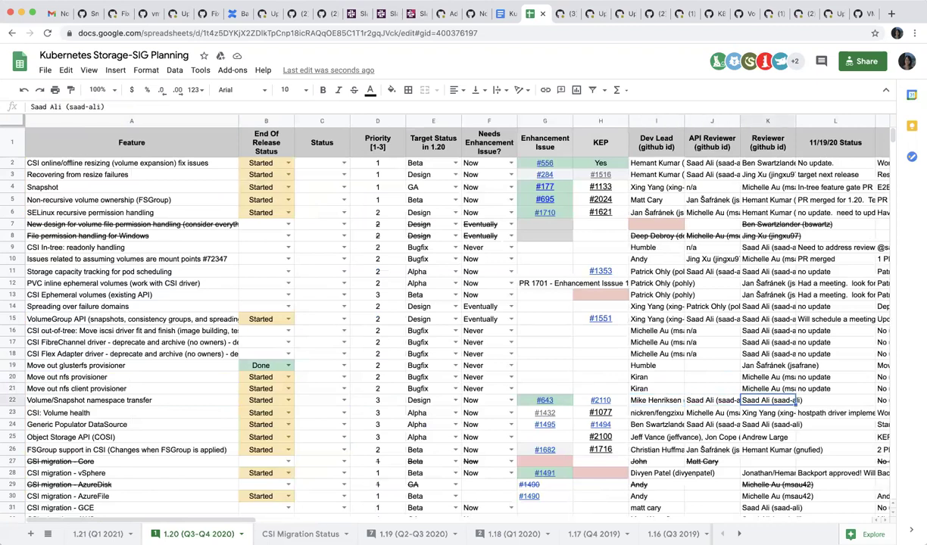
{"action": "key", "text": "Left"}
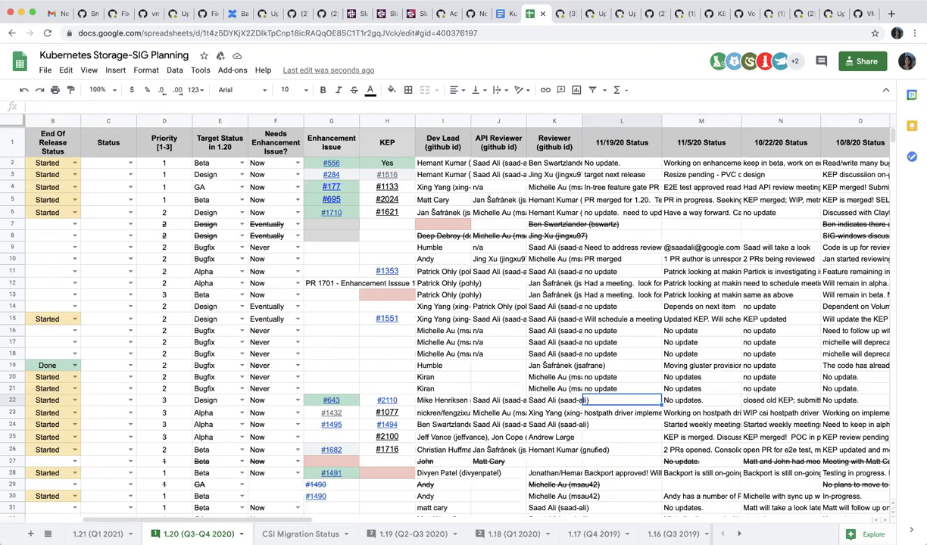
{"action": "key", "text": "Right"}
{"action": "key", "text": "Right"}
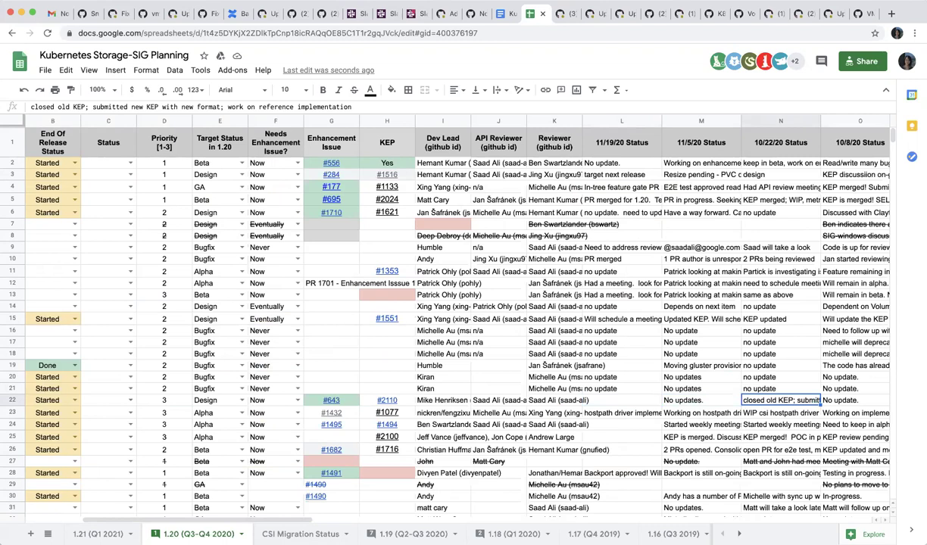
{"action": "key", "text": "Left"}
{"action": "key", "text": "Left"}
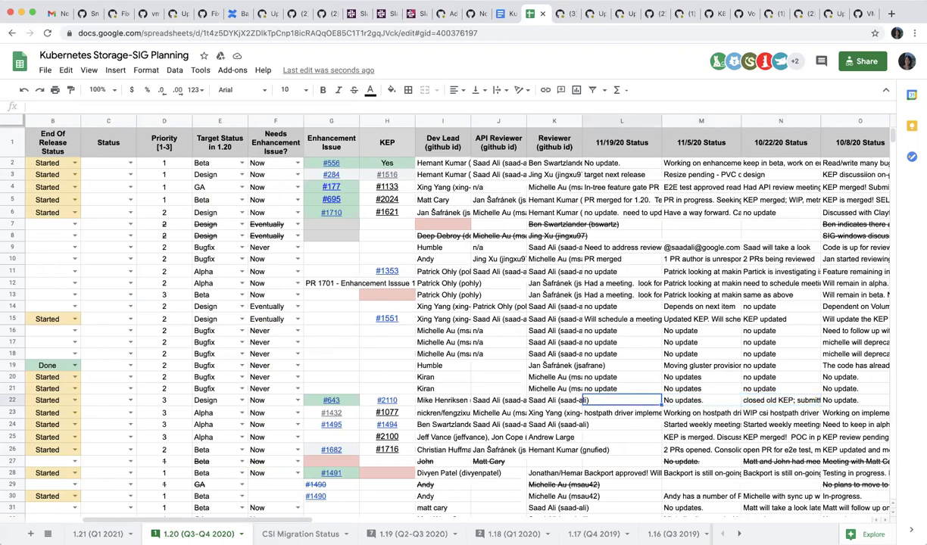
{"action": "type", "text": "no update"}
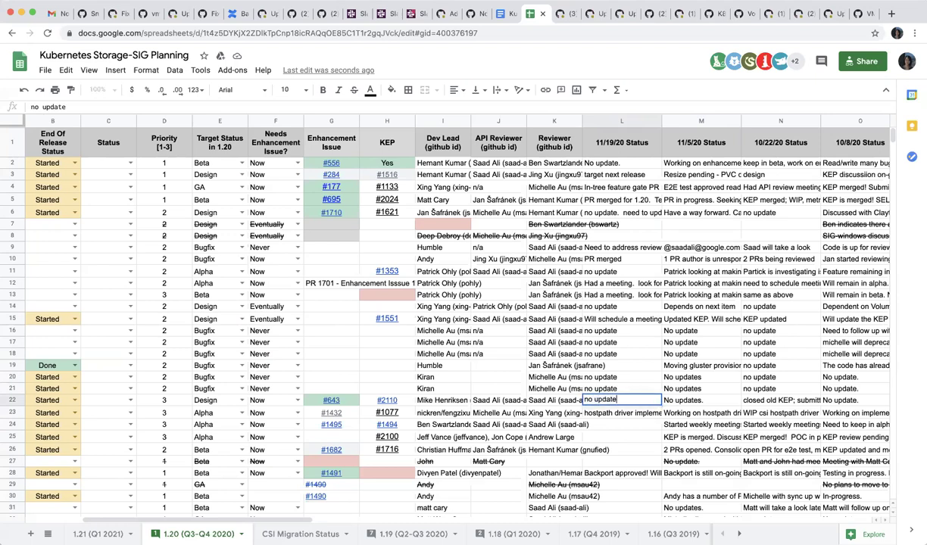
{"action": "key", "text": "Return"}
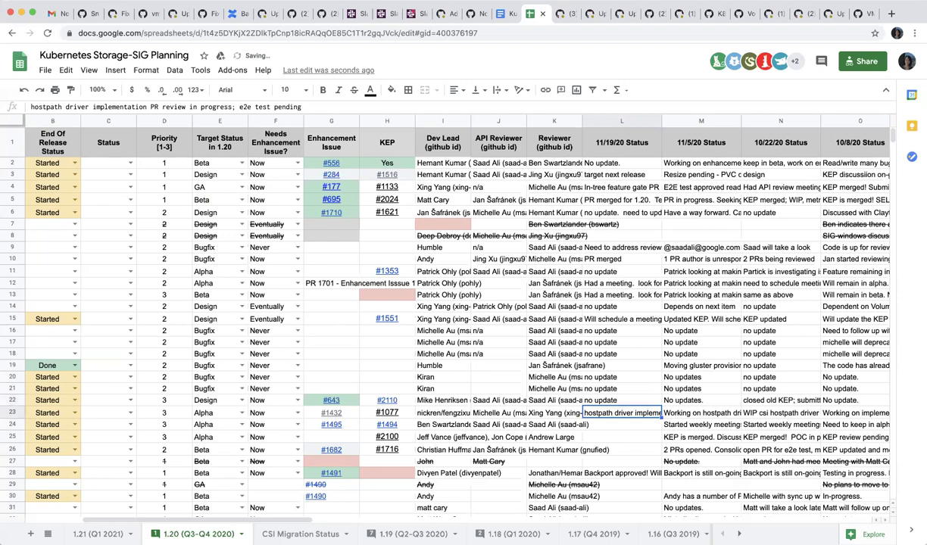
Step: Enter 'work in progress.' in L24 for the Generic Populator DataSource row
{"action": "key", "text": "Left"}
{"action": "key", "text": "Left"}
{"action": "key", "text": "Left"}
{"action": "key", "text": "Left"}
{"action": "key", "text": "Left"}
{"action": "key", "text": "Left"}
{"action": "key", "text": "Left"}
{"action": "key", "text": "Left"}
{"action": "key", "text": "Left"}
{"action": "key", "text": "Left"}
{"action": "key", "text": "Left"}
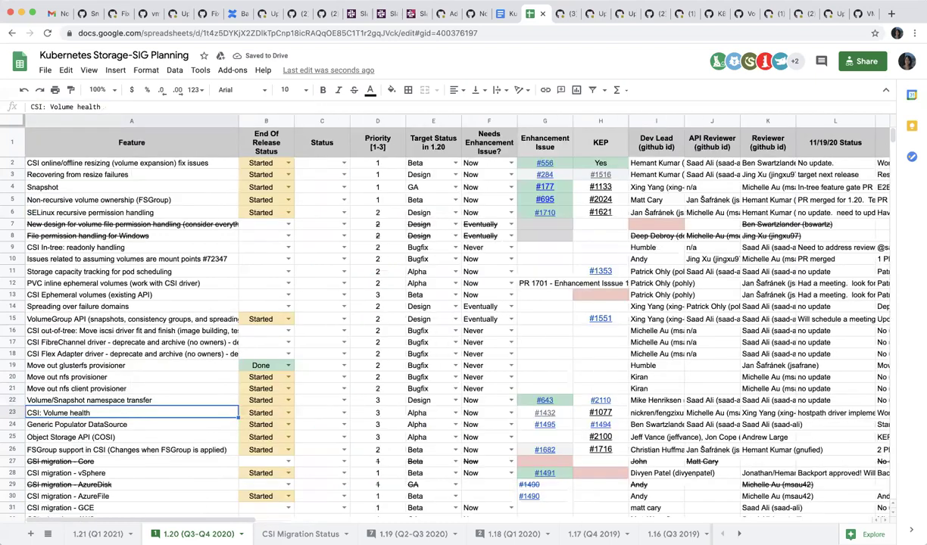
{"action": "key", "text": "Right"}
{"action": "key", "text": "Right"}
{"action": "key", "text": "Right"}
{"action": "key", "text": "Right"}
{"action": "key", "text": "Right"}
{"action": "key", "text": "Right"}
{"action": "key", "text": "Right"}
{"action": "key", "text": "Right"}
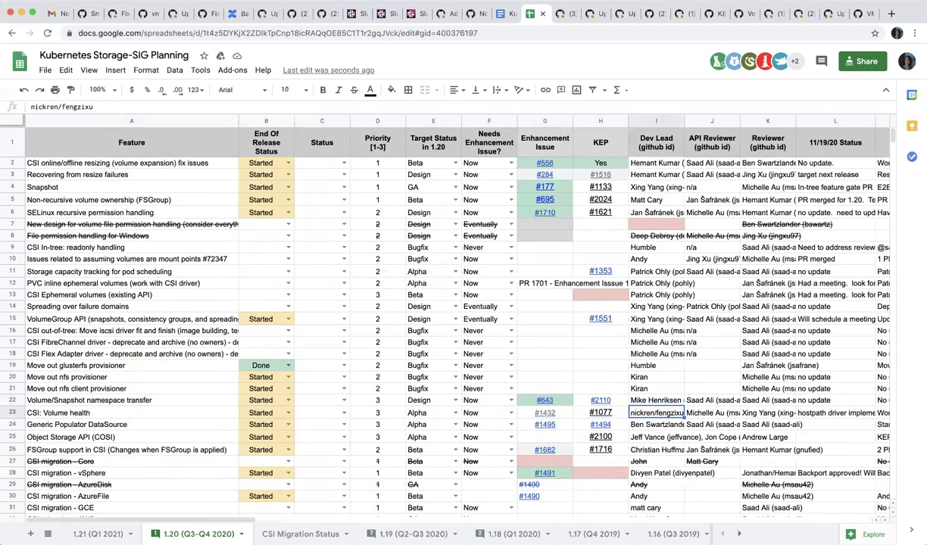
{"action": "key", "text": "Right"}
{"action": "key", "text": "Right"}
{"action": "key", "text": "Right"}
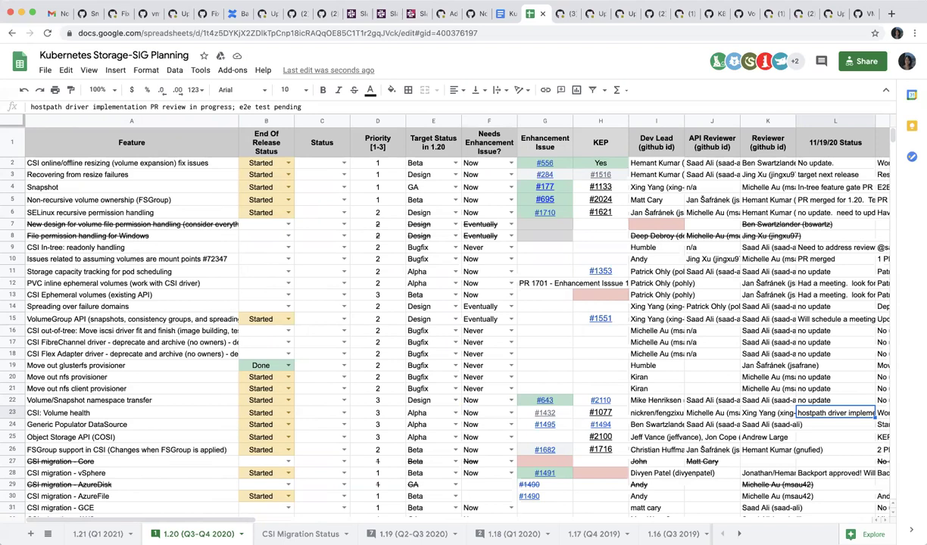
{"action": "key", "text": "Down"}
{"action": "key", "text": "Left"}
{"action": "key", "text": "Left"}
{"action": "key", "text": "Left"}
{"action": "key", "text": "Left"}
{"action": "key", "text": "Left"}
{"action": "key", "text": "Left"}
{"action": "key", "text": "Left"}
{"action": "key", "text": "Left"}
{"action": "key", "text": "Left"}
{"action": "key", "text": "Left"}
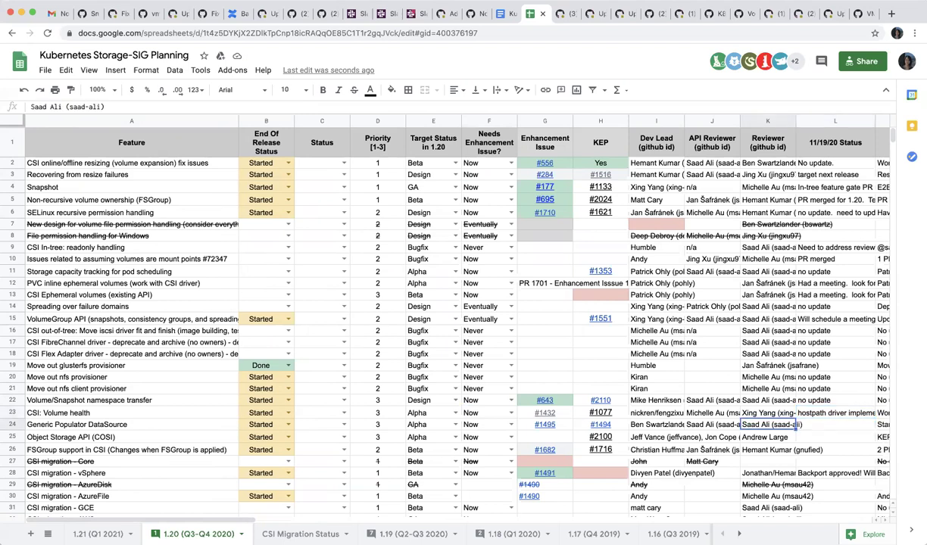
{"action": "key", "text": "Left"}
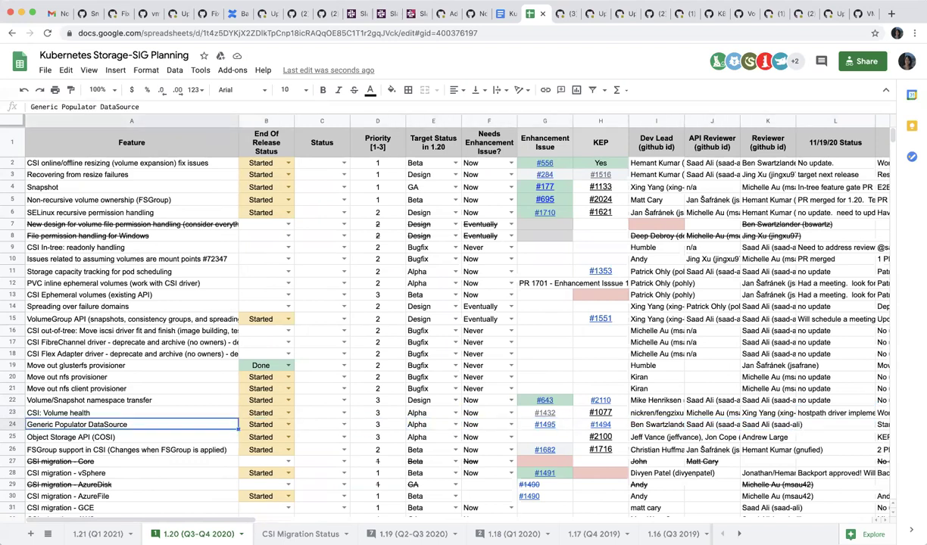
{"action": "key", "text": "Right"}
{"action": "key", "text": "Right"}
{"action": "key", "text": "Right"}
{"action": "key", "text": "Right"}
{"action": "key", "text": "Right"}
{"action": "key", "text": "Right"}
{"action": "key", "text": "Right"}
{"action": "key", "text": "Right"}
{"action": "key", "text": "Right"}
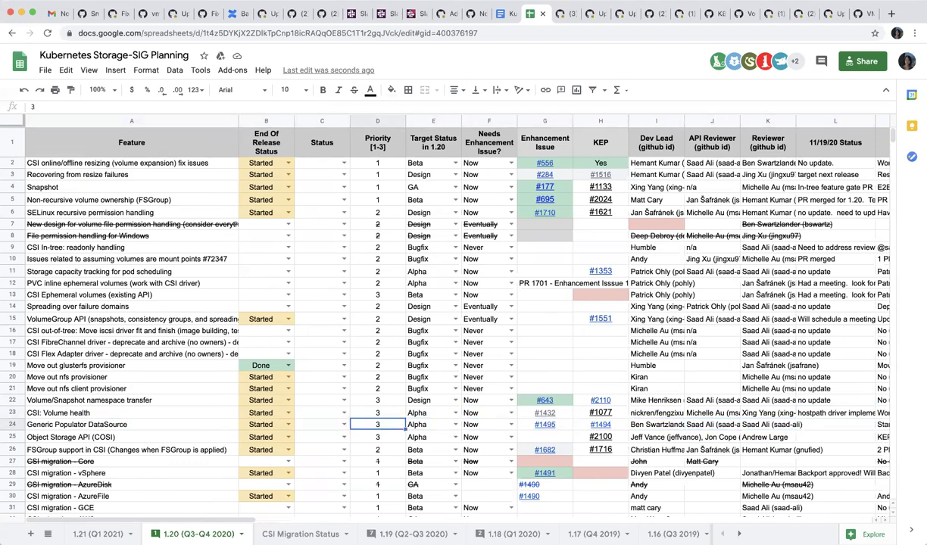
{"action": "key", "text": "Right"}
{"action": "key", "text": "Right"}
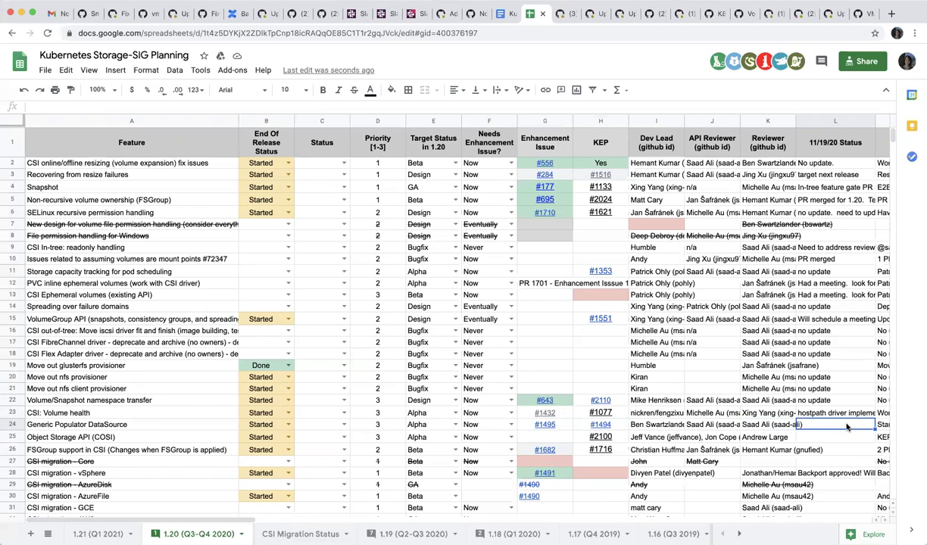
{"action": "type", "text": "work in"}
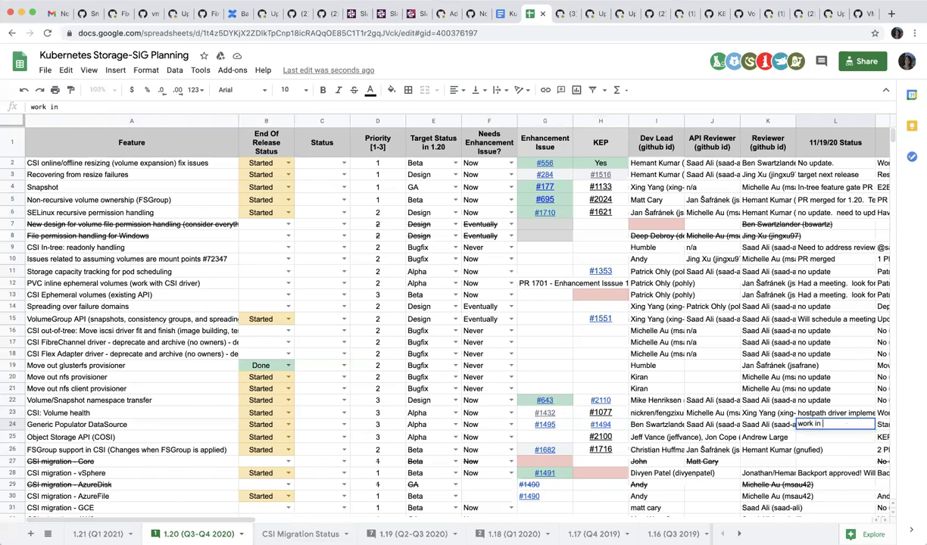
{"action": "type", "text": " progress."}
{"action": "key", "text": "Return"}
Step: Type 'good progress in coding, test driver, adapter. wait for decision on protocal' into L25
{"action": "key", "text": "Left"}
{"action": "key", "text": "Left"}
{"action": "key", "text": "Left"}
{"action": "key", "text": "Left"}
{"action": "key", "text": "Left"}
{"action": "key", "text": "Left"}
{"action": "key", "text": "Left"}
{"action": "key", "text": "Left"}
{"action": "key", "text": "Left"}
{"action": "key", "text": "Left"}
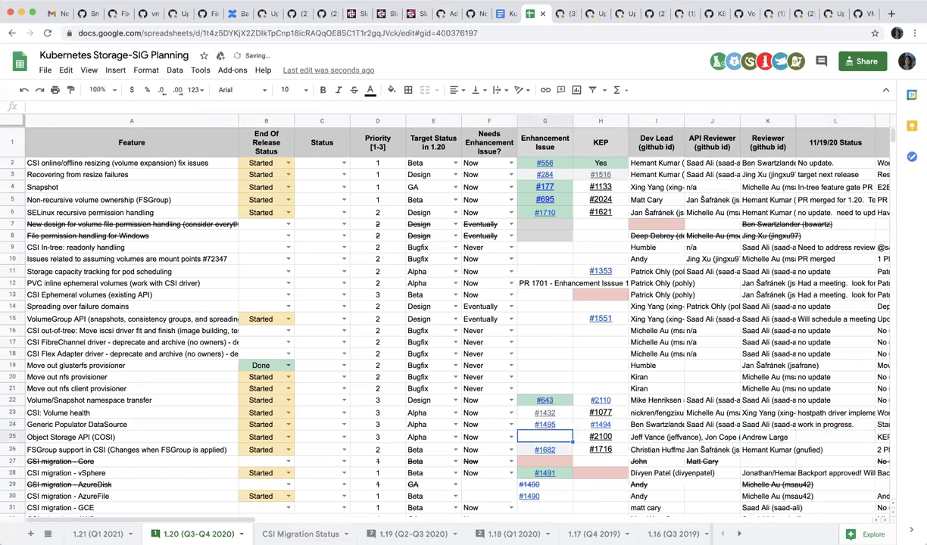
{"action": "key", "text": "Left"}
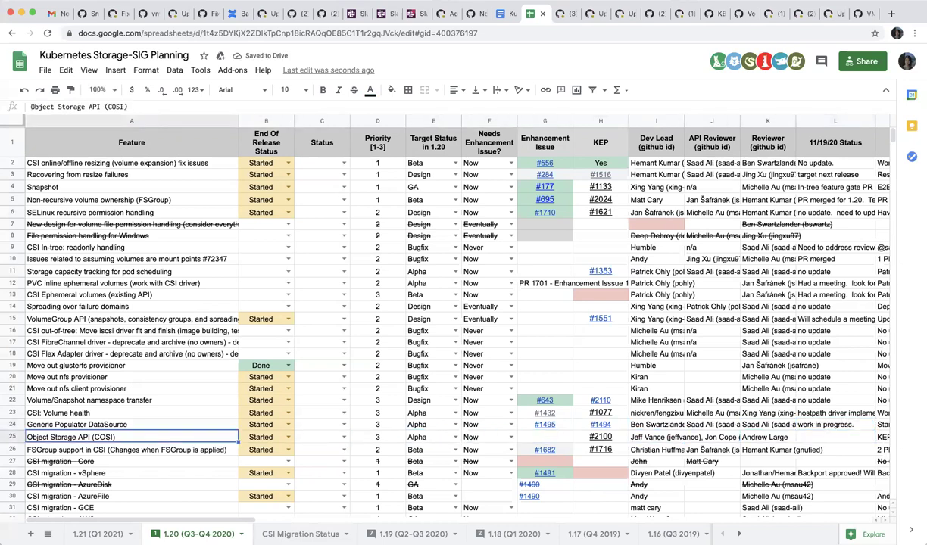
{"action": "key", "text": "Right"}
{"action": "key", "text": "Right"}
{"action": "key", "text": "Right"}
{"action": "key", "text": "Right"}
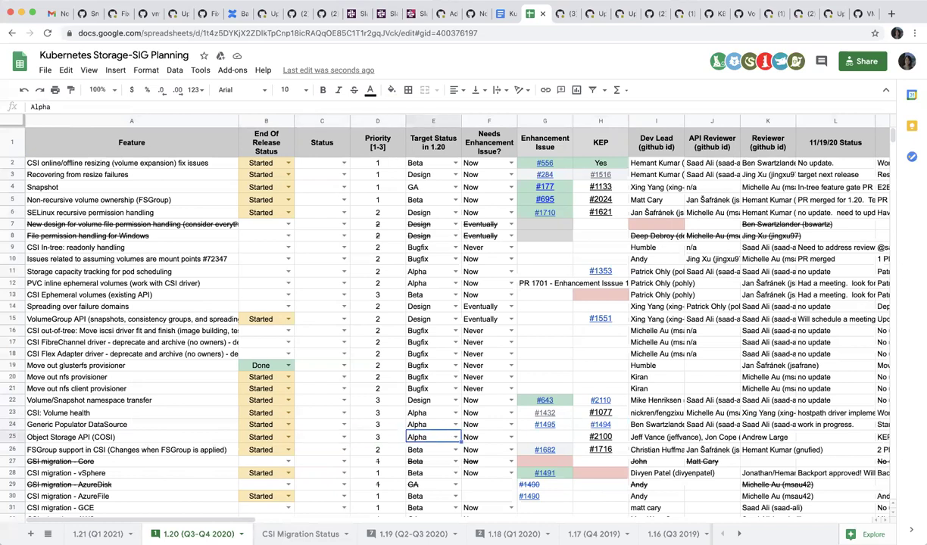
{"action": "key", "text": "Right"}
{"action": "key", "text": "Right"}
{"action": "key", "text": "Right"}
{"action": "key", "text": "Right"}
{"action": "key", "text": "Right"}
{"action": "key", "text": "Right"}
{"action": "key", "text": "Right"}
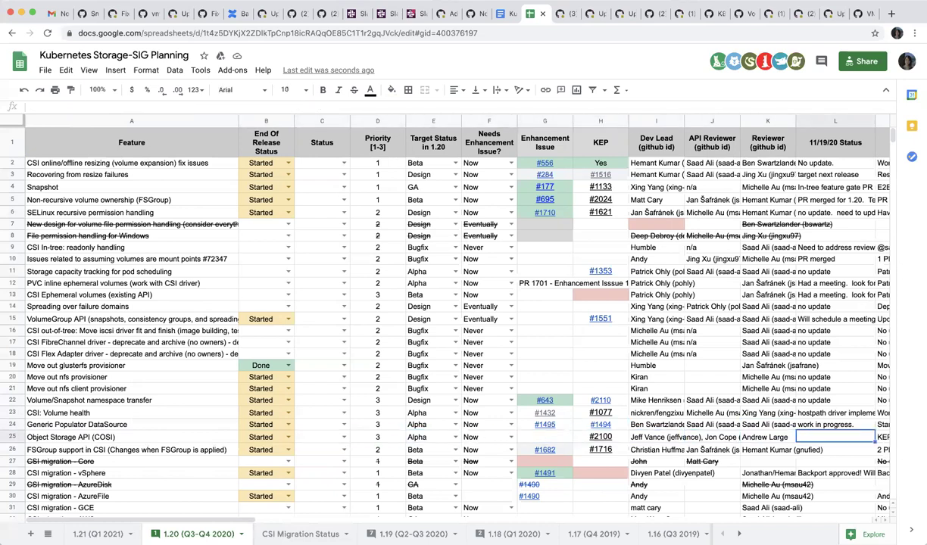
{"action": "key", "text": "Right"}
{"action": "key", "text": "Left"}
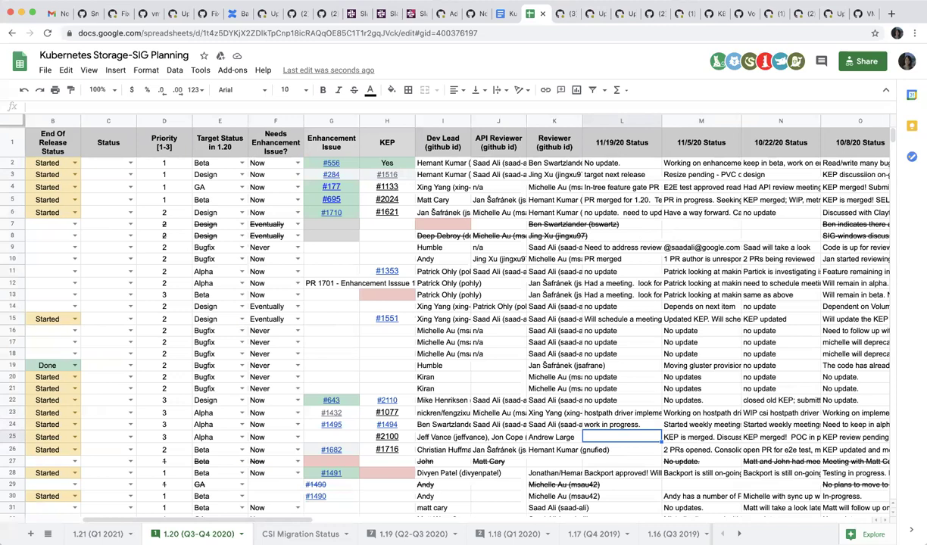
{"action": "type", "text": "good progre"}
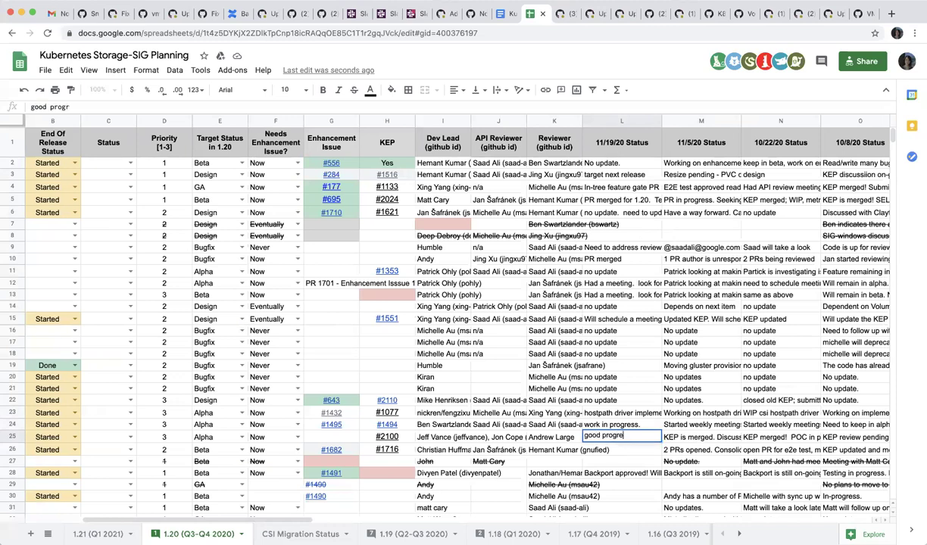
{"action": "type", "text": "ss in coding, test"}
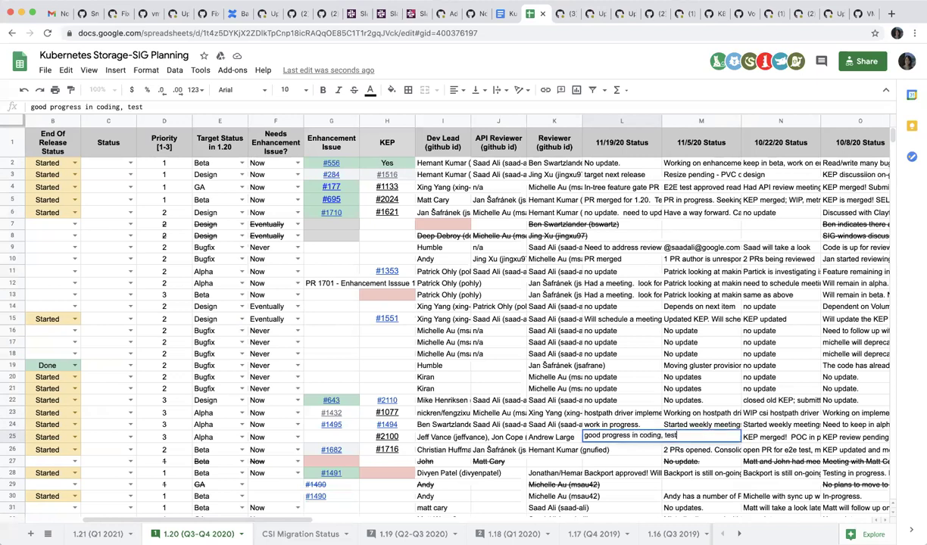
{"action": "type", "text": " driver, a"}
{"action": "type", "text": "dapte"}
{"action": "type", "text": "r.  wait"}
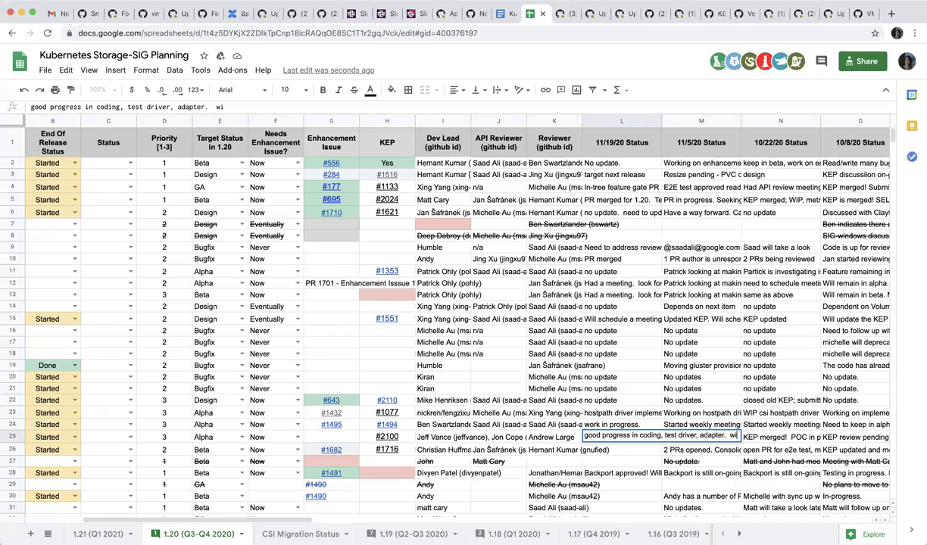
{"action": "type", "text": " for"}
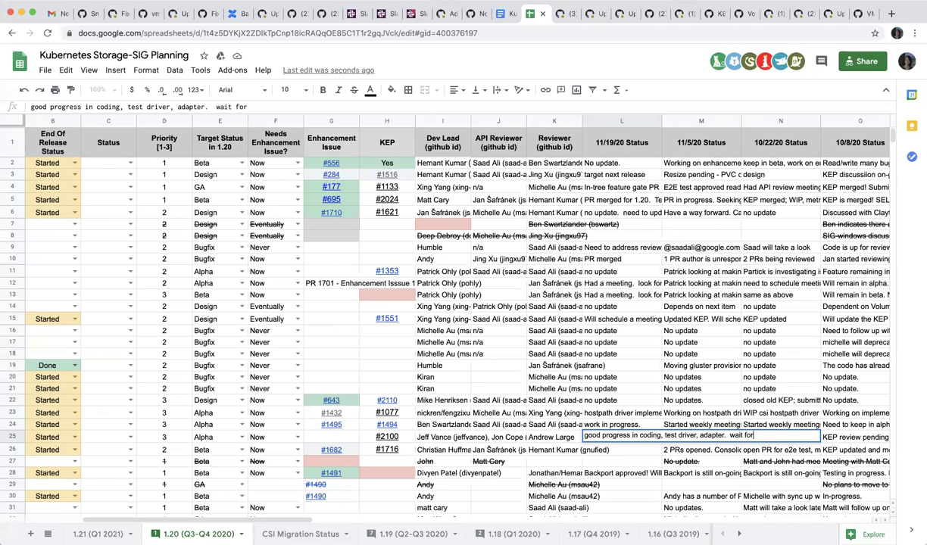
{"action": "type", "text": " decision on protocal"}
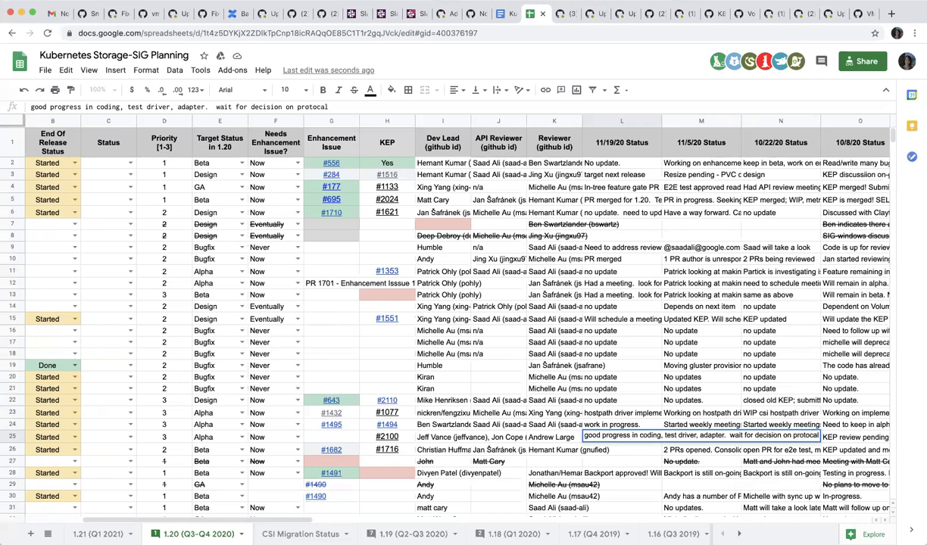
Step: Edit the COSI note to read 'design decision' and append 'will discuss in design meeting'
{"action": "left_click", "coordinate": [756, 435]}
{"action": "type", "text": "esign d"}
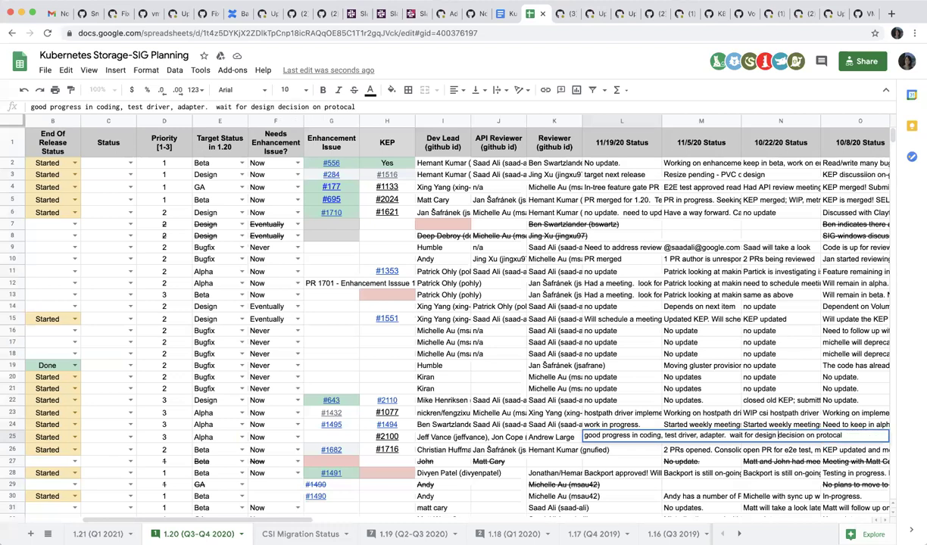
{"action": "left_click", "coordinate": [846, 435]}
{"action": "type", "text": ".  will discuss in "}
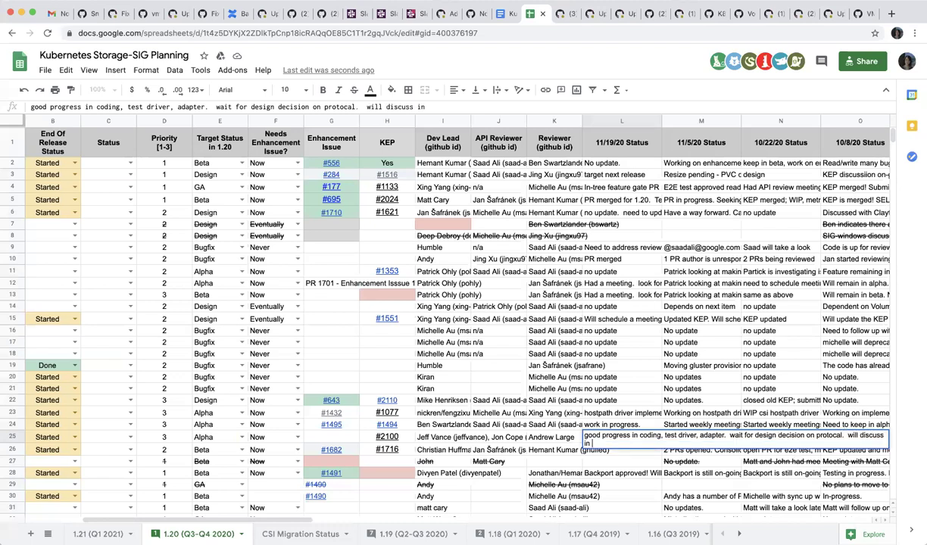
{"action": "type", "text": "design meeting"}
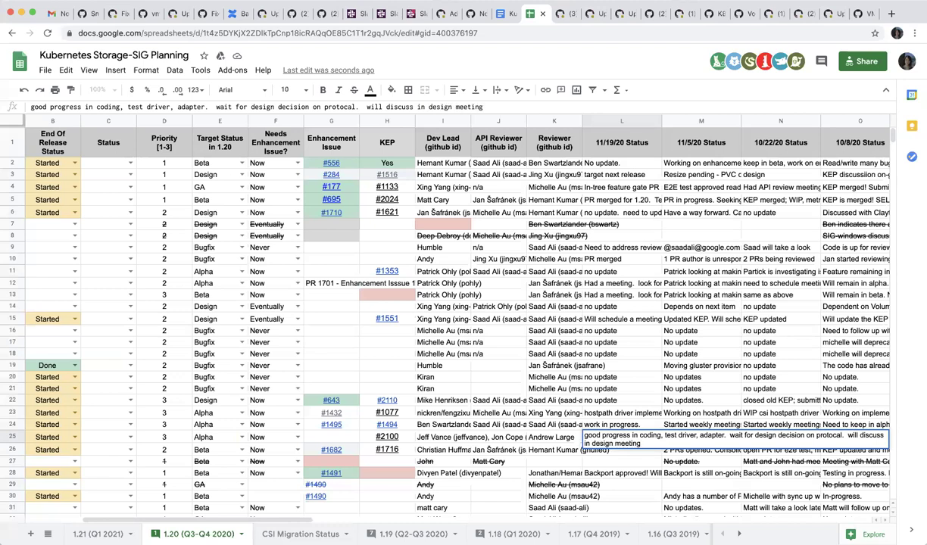
{"action": "key", "text": "Return"}
{"action": "left_click", "coordinate": [621, 437]}
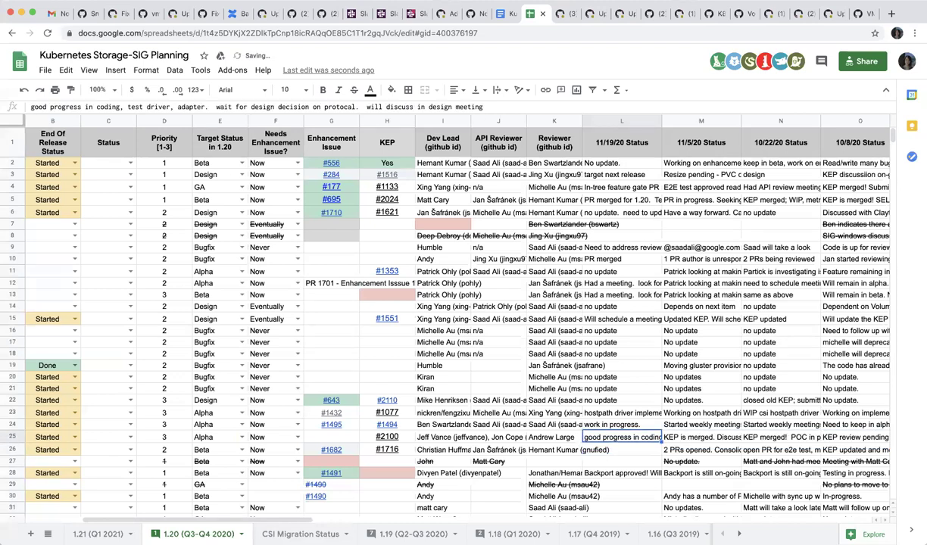
{"action": "key", "text": "Left"}
{"action": "key", "text": "Left"}
{"action": "key", "text": "Left"}
{"action": "key", "text": "Left"}
{"action": "key", "text": "Left"}
{"action": "key", "text": "Left"}
{"action": "key", "text": "Left"}
{"action": "key", "text": "Left"}
{"action": "key", "text": "Left"}
{"action": "key", "text": "Left"}
{"action": "key", "text": "Left"}
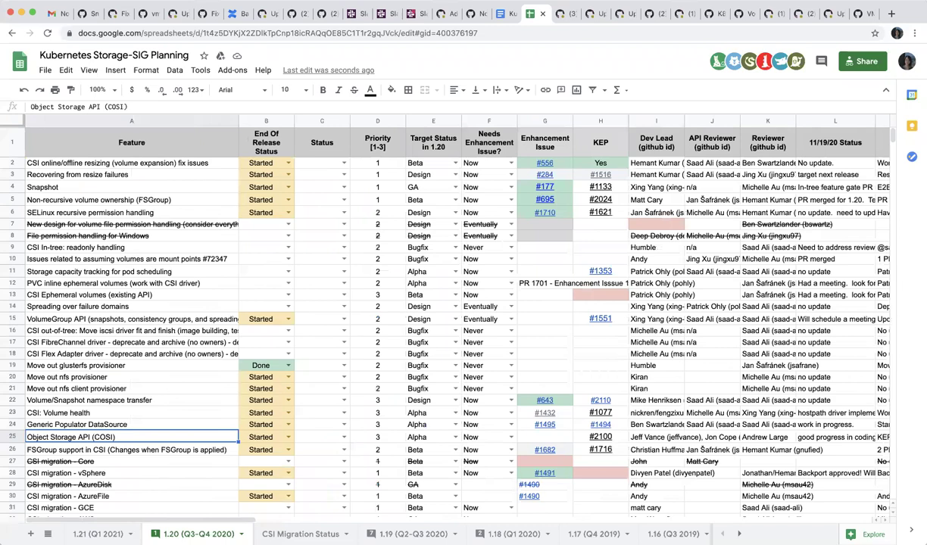
Step: Enter 'Code, doc both merged! on track for 1.20' in L26 for FSGroup support in CSI
{"action": "key", "text": "Down"}
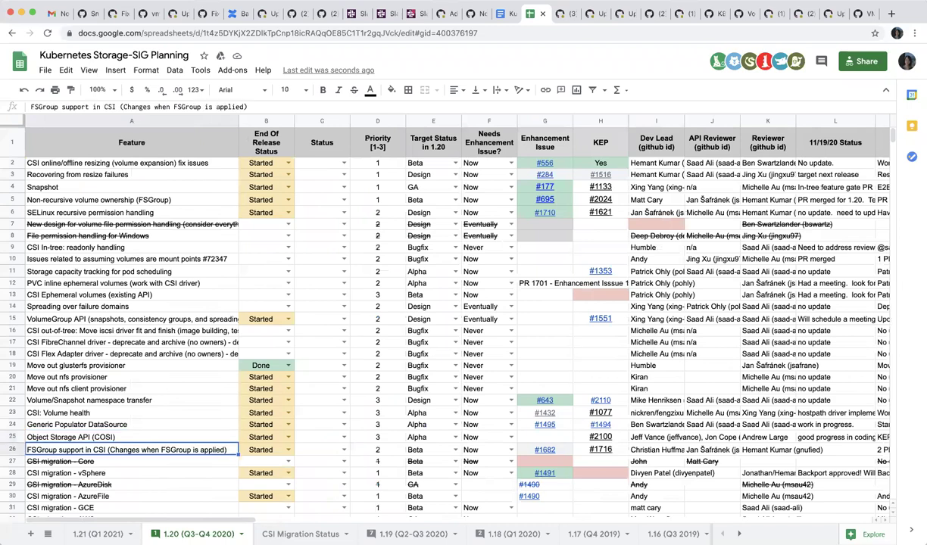
{"action": "key", "text": "Right"}
{"action": "key", "text": "Right"}
{"action": "key", "text": "Right"}
{"action": "key", "text": "Right"}
{"action": "key", "text": "Right"}
{"action": "key", "text": "Right"}
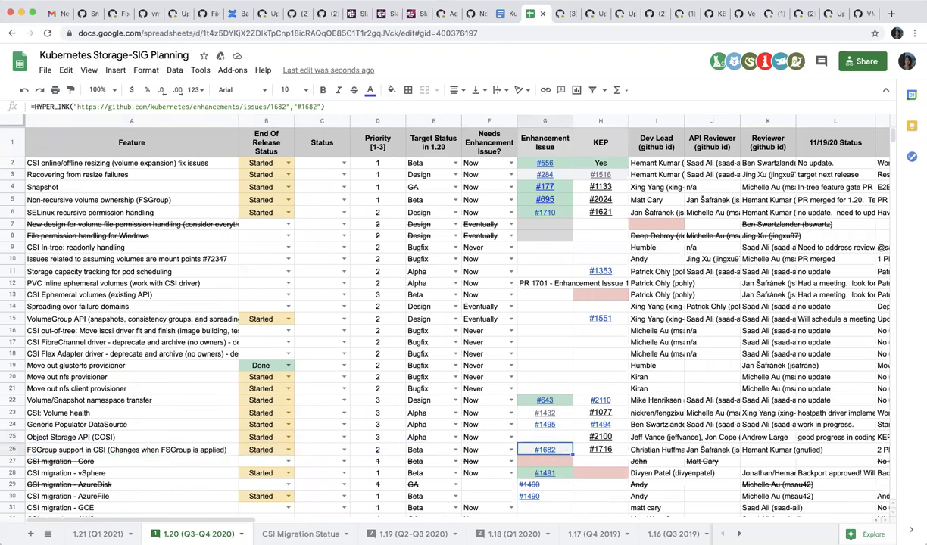
{"action": "key", "text": "Right"}
{"action": "key", "text": "Right"}
{"action": "key", "text": "Right"}
{"action": "key", "text": "Right"}
{"action": "key", "text": "Right"}
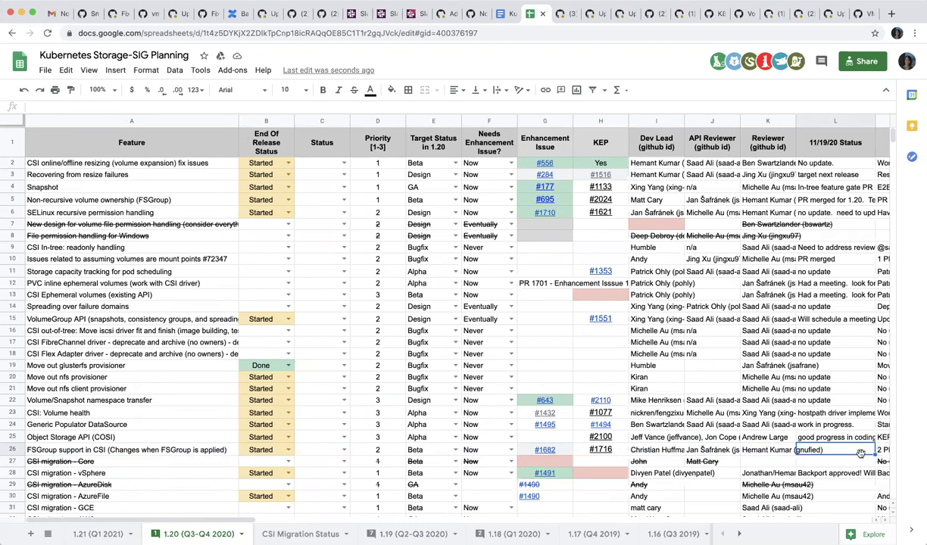
{"action": "type", "text": "Co"}
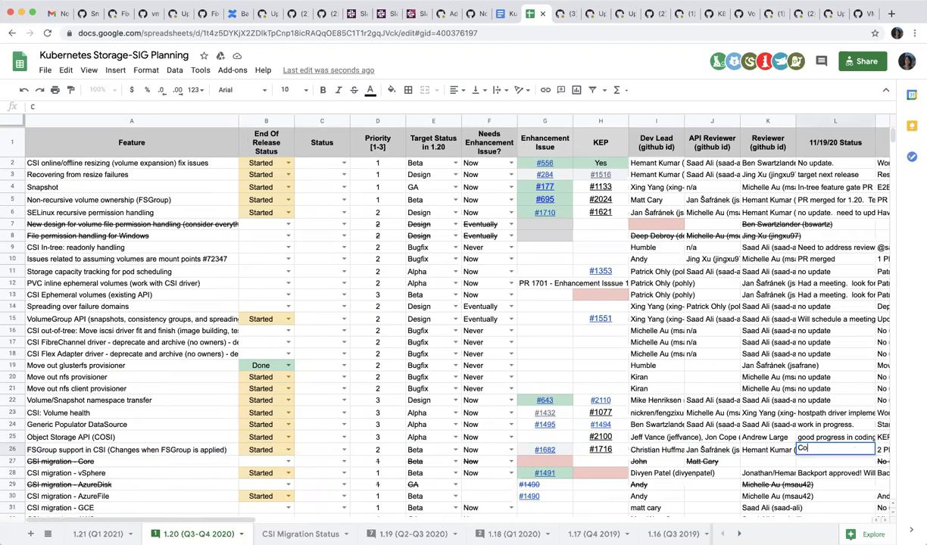
{"action": "type", "text": "de, doc both merg"}
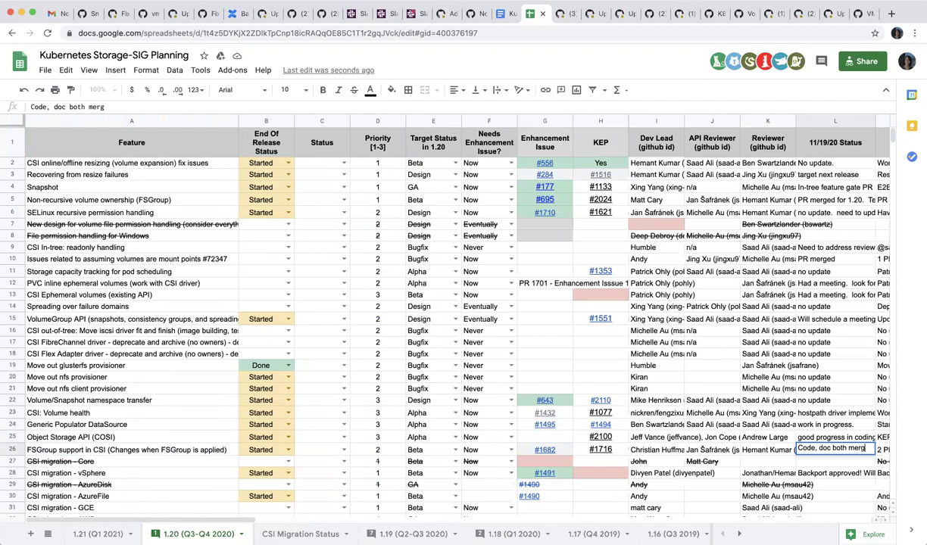
{"action": "type", "text": "ed!  on"}
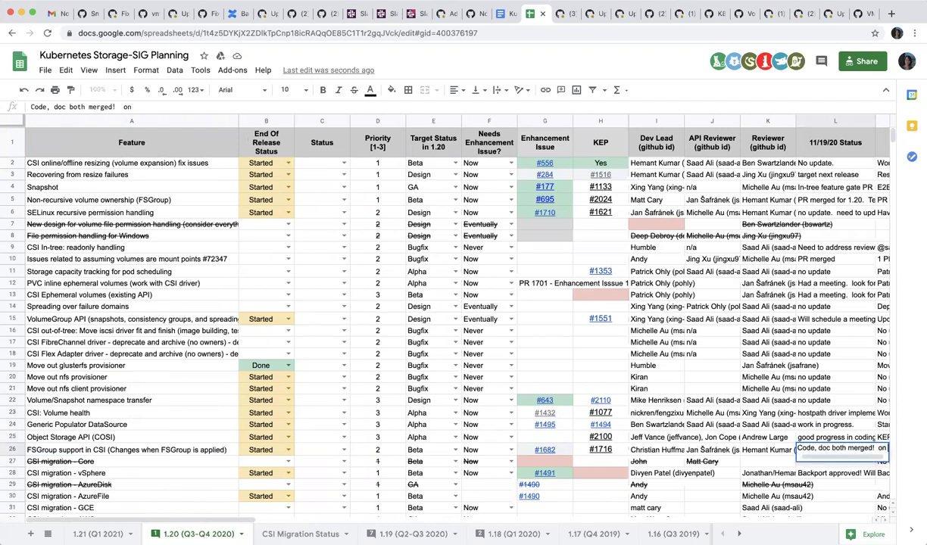
{"action": "type", "text": " track for 1.20"}
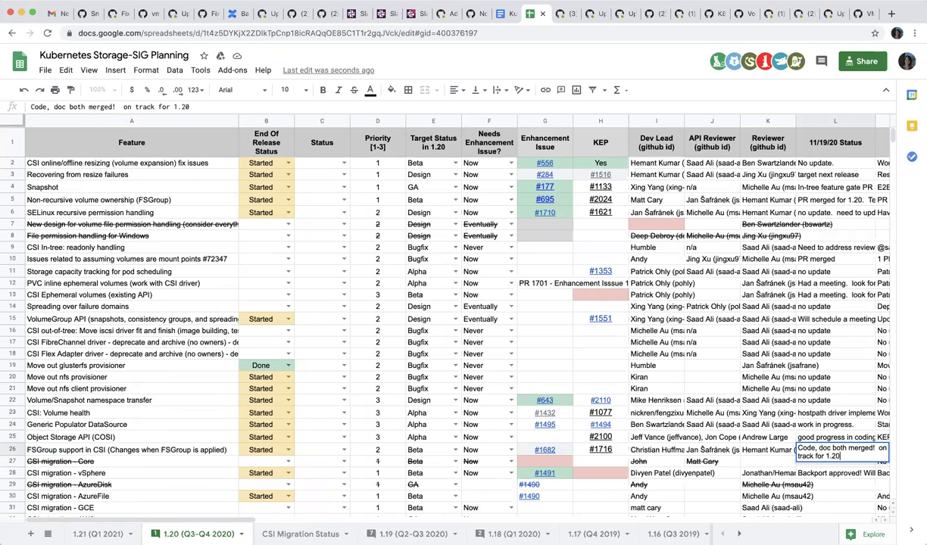
{"action": "key", "text": "Return"}
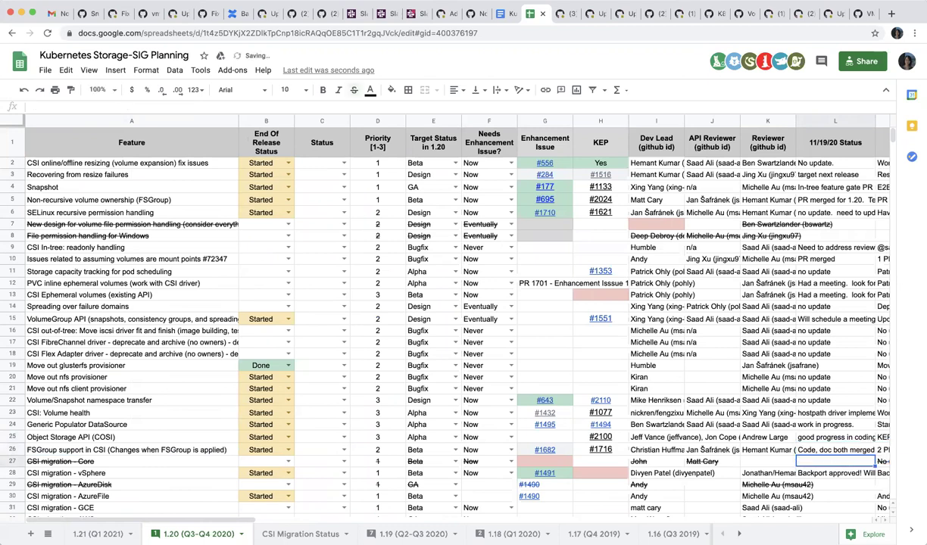
{"action": "key", "text": "Left"}
{"action": "key", "text": "Left"}
{"action": "key", "text": "Left"}
{"action": "key", "text": "Left"}
{"action": "key", "text": "Left"}
{"action": "key", "text": "Left"}
{"action": "key", "text": "Left"}
{"action": "key", "text": "Left"}
{"action": "key", "text": "Left"}
{"action": "key", "text": "Left"}
{"action": "key", "text": "Left"}
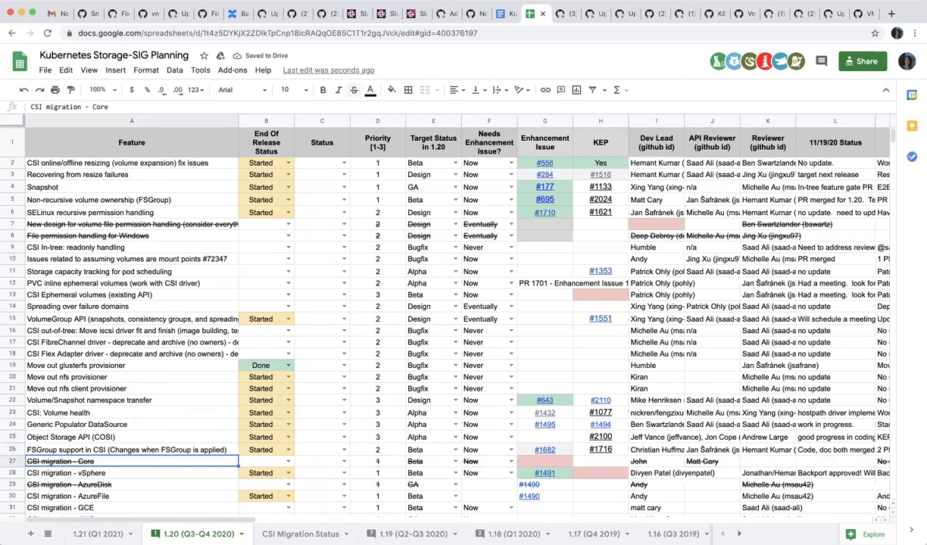
Step: Review the CSI migration - vSphere row's owners and status notes
{"action": "key", "text": "Down"}
{"action": "key", "text": "Down"}
{"action": "key", "text": "Down"}
{"action": "key", "text": "Down"}
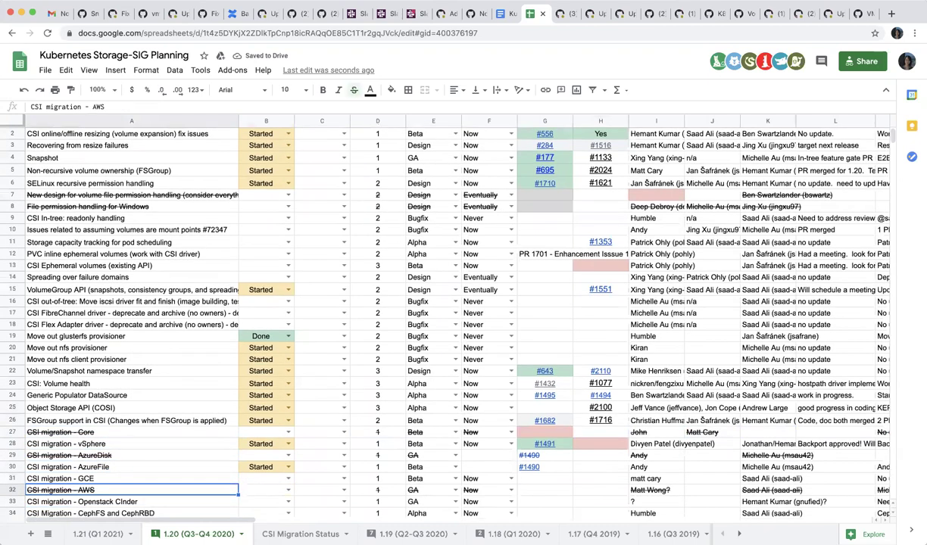
{"action": "key", "text": "Up"}
{"action": "key", "text": "Up"}
{"action": "key", "text": "Up"}
{"action": "key", "text": "Up"}
{"action": "key", "text": "Up"}
{"action": "key", "text": "Down"}
{"action": "key", "text": "Down"}
{"action": "key", "text": "Down"}
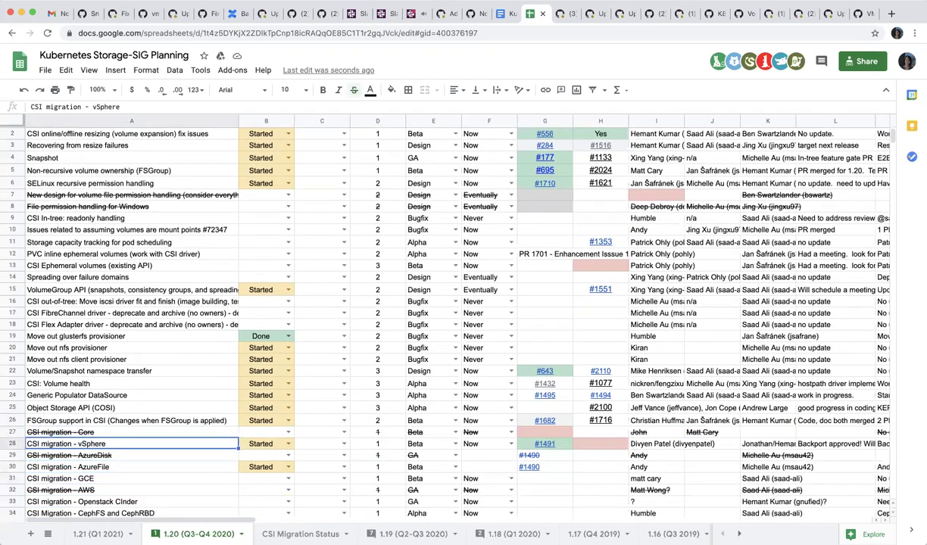
{"action": "key", "text": "Up"}
{"action": "key", "text": "Right"}
{"action": "key", "text": "Right"}
{"action": "key", "text": "Right"}
{"action": "key", "text": "Right"}
{"action": "key", "text": "Right"}
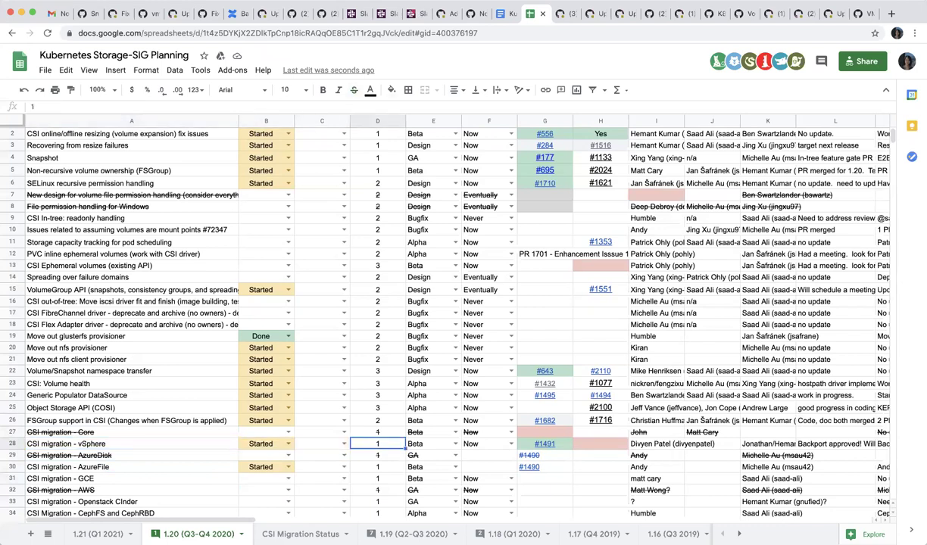
{"action": "key", "text": "Right"}
{"action": "key", "text": "Right"}
{"action": "key", "text": "Right"}
{"action": "key", "text": "Right"}
{"action": "key", "text": "Right"}
{"action": "key", "text": "Right"}
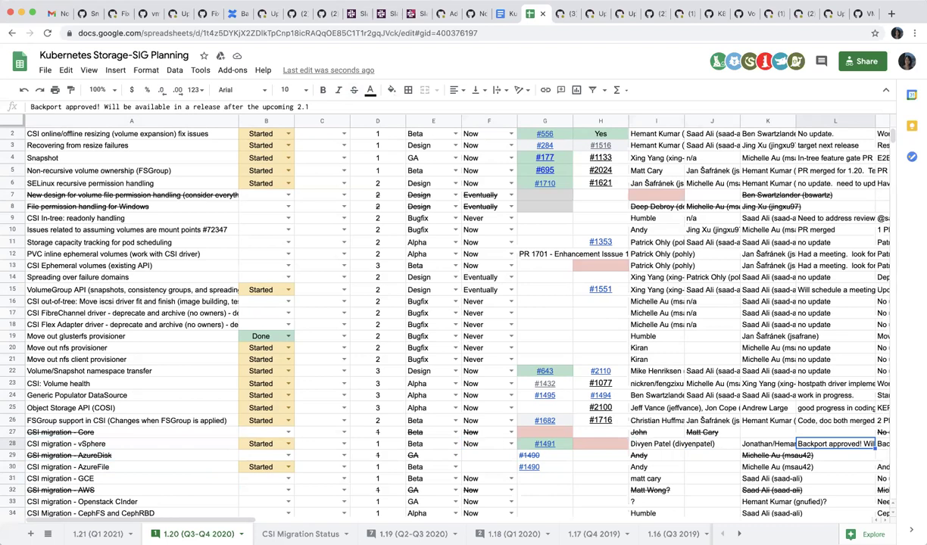
{"action": "key", "text": "Left"}
{"action": "key", "text": "Left"}
{"action": "key", "text": "Left"}
{"action": "key", "text": "Left"}
{"action": "key", "text": "Left"}
{"action": "key", "text": "Left"}
{"action": "key", "text": "Left"}
{"action": "key", "text": "Left"}
{"action": "key", "text": "Left"}
{"action": "key", "text": "Left"}
{"action": "key", "text": "Left"}
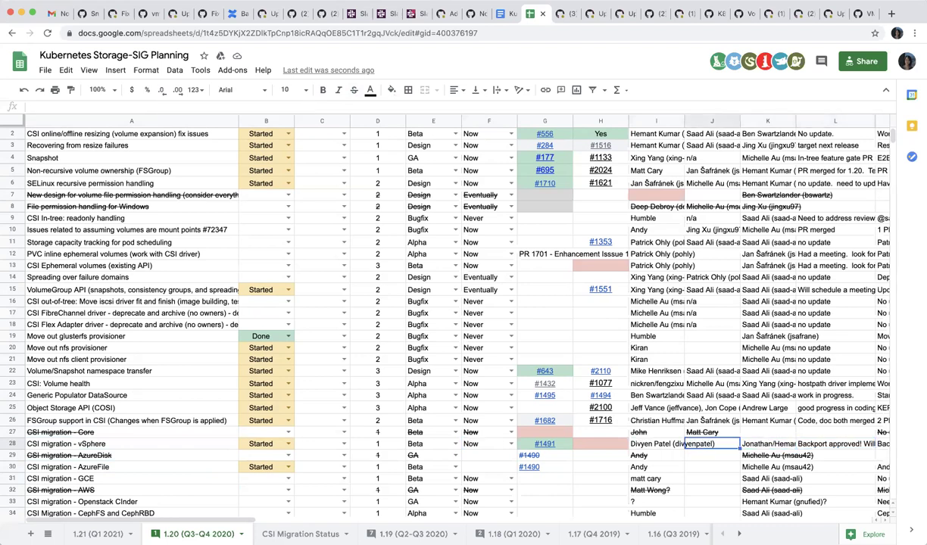
Step: Enter 'bugs need to be fixed.' as the AzureFile row's 11/19/20 status in L30
{"action": "key", "text": "Down"}
{"action": "key", "text": "Down"}
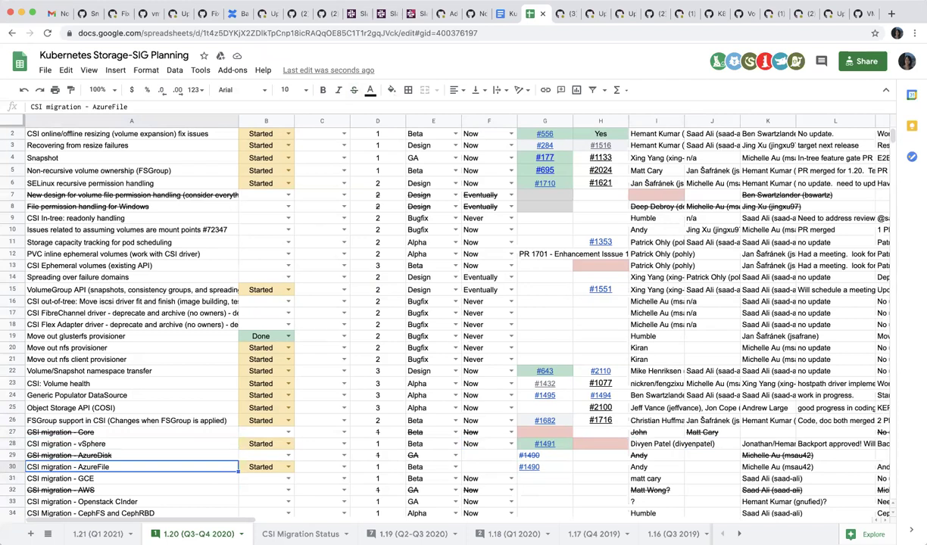
{"action": "key", "text": "Right"}
{"action": "key", "text": "Right"}
{"action": "key", "text": "Right"}
{"action": "key", "text": "Right"}
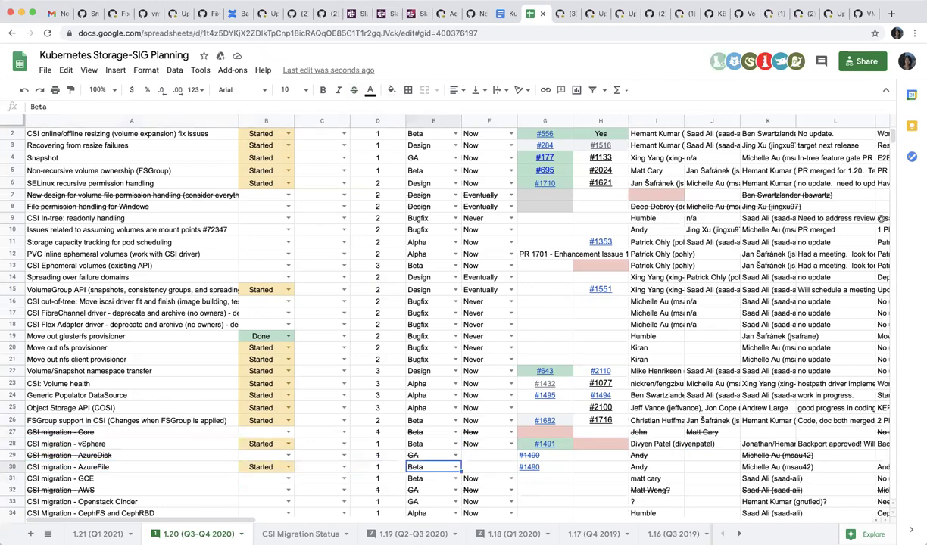
{"action": "key", "text": "Right"}
{"action": "key", "text": "Right"}
{"action": "key", "text": "Right"}
{"action": "key", "text": "Right"}
{"action": "key", "text": "Right"}
{"action": "key", "text": "Right"}
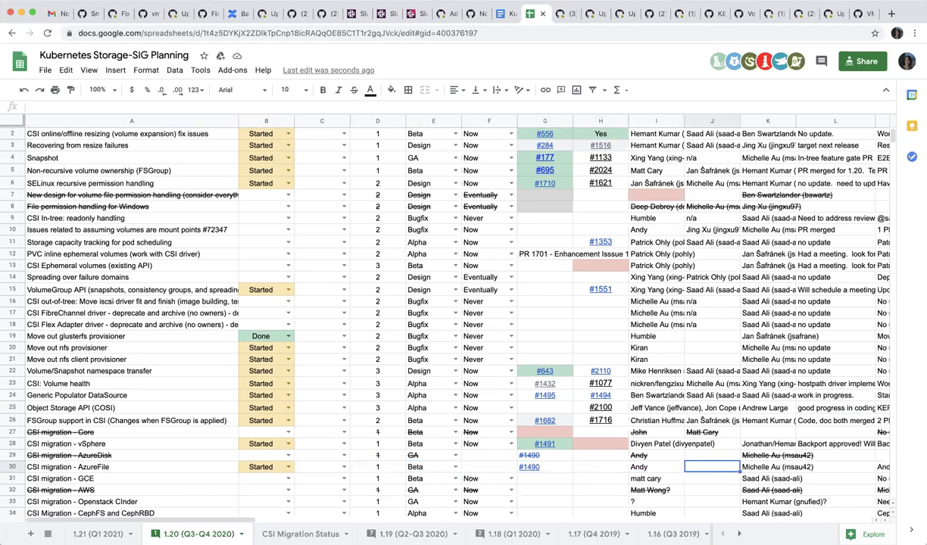
{"action": "key", "text": "Right"}
{"action": "key", "text": "Right"}
{"action": "key", "text": "Left"}
{"action": "key", "text": "Left"}
{"action": "key", "text": "Left"}
{"action": "key", "text": "Left"}
{"action": "key", "text": "Left"}
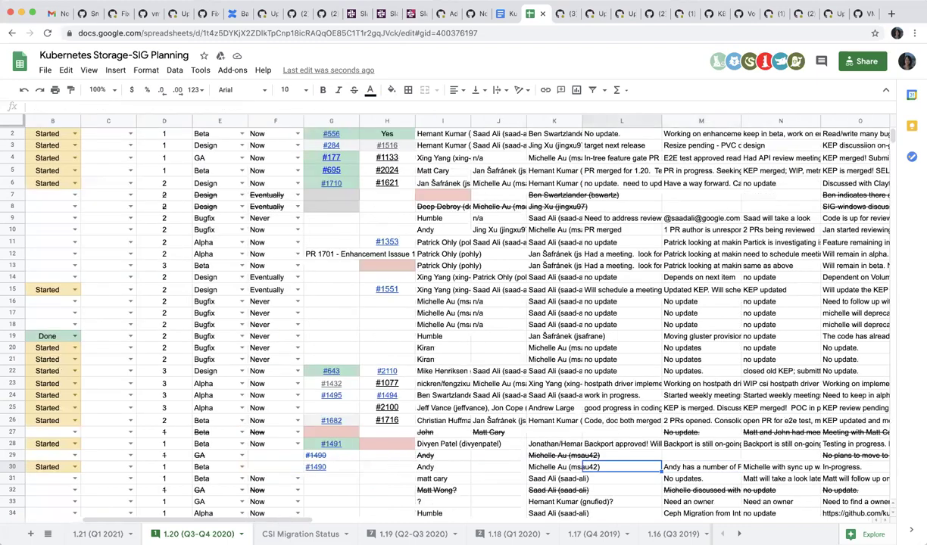
{"action": "key", "text": "Right"}
{"action": "key", "text": "Right"}
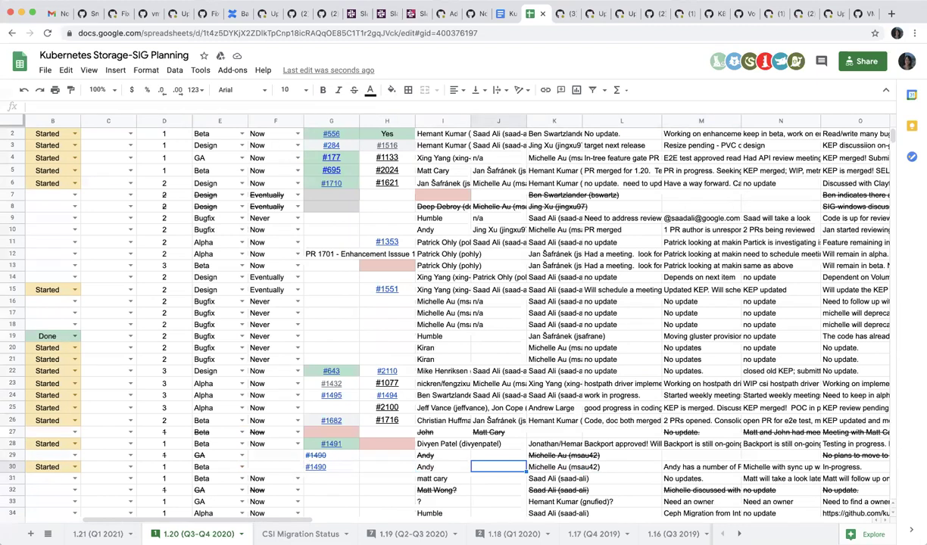
{"action": "key", "text": "Right"}
{"action": "key", "text": "Right"}
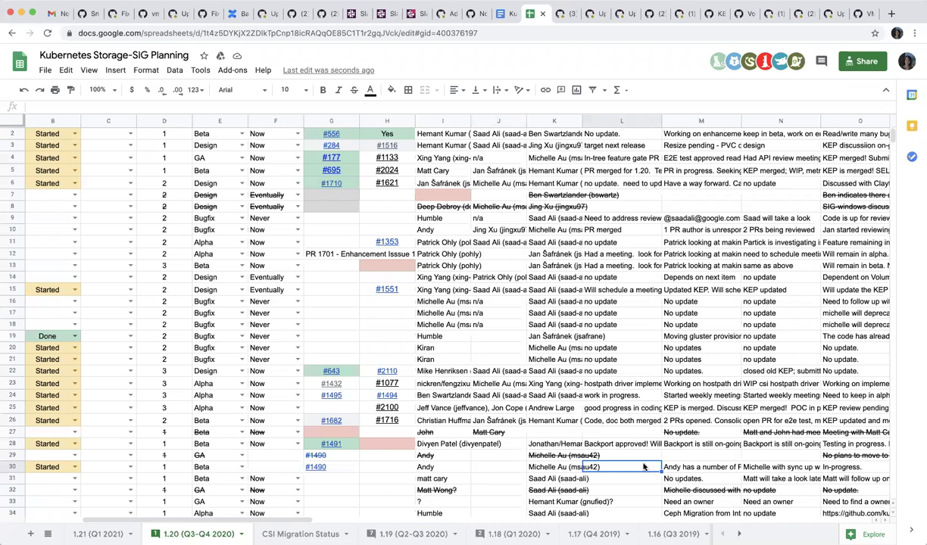
{"action": "type", "text": "bugs need to be fixed"}
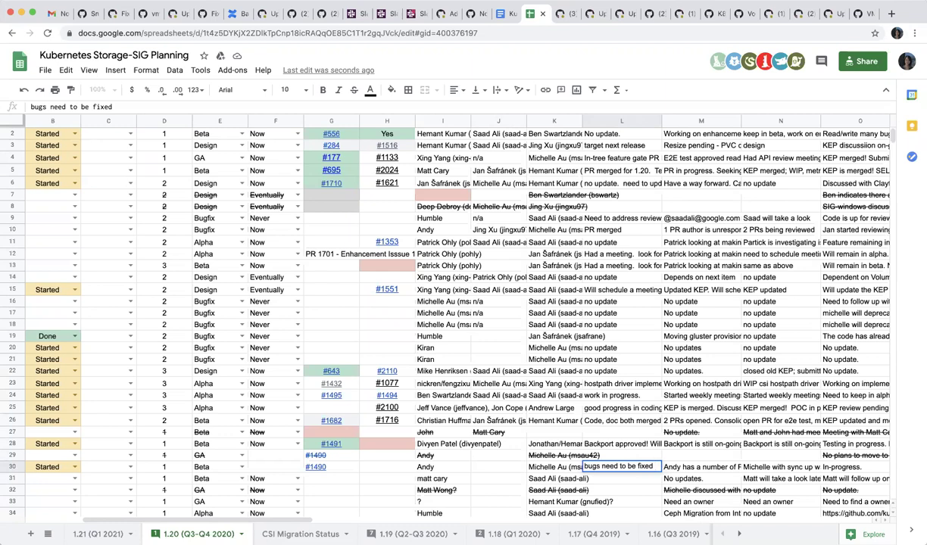
{"action": "type", "text": "."}
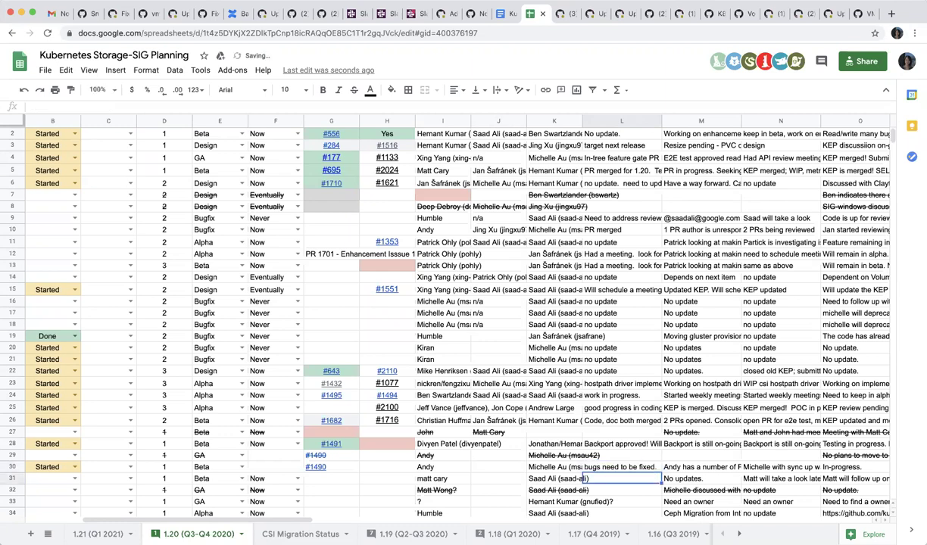
{"action": "left_click", "coordinate": [553, 466]}
{"action": "left_click", "coordinate": [498, 466]}
{"action": "key", "text": "Left"}
{"action": "key", "text": "Left"}
{"action": "key", "text": "Left"}
{"action": "key", "text": "Left"}
{"action": "key", "text": "Left"}
{"action": "key", "text": "Left"}
{"action": "key", "text": "Left"}
{"action": "key", "text": "Left"}
{"action": "key", "text": "Left"}
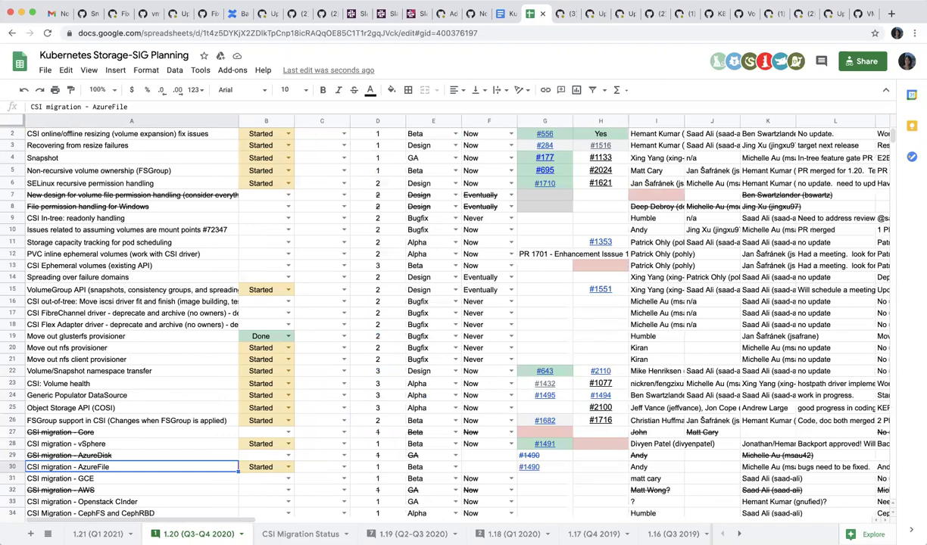
Step: Set the CSI migration - GCE row's 11/19/20 status to 'no update'
{"action": "left_click", "coordinate": [132, 479]}
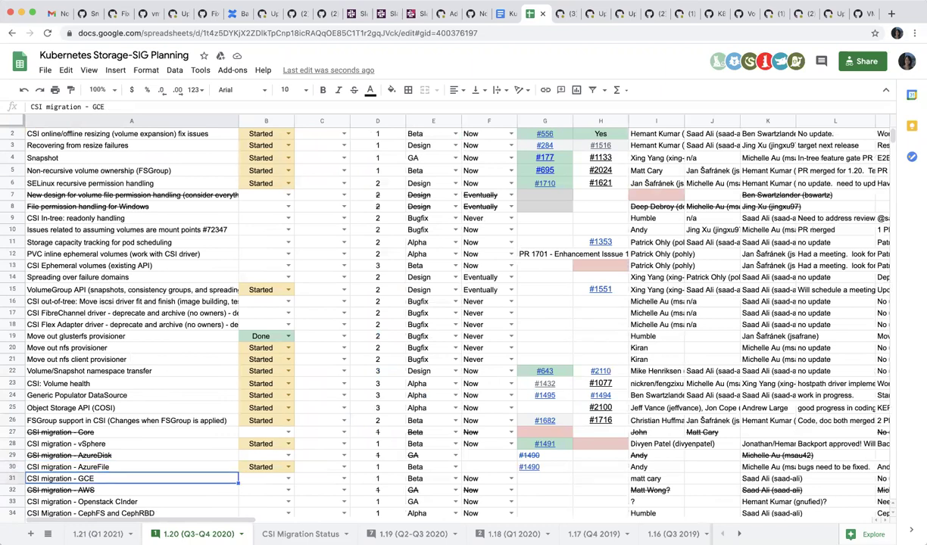
{"action": "key", "text": "Right"}
{"action": "key", "text": "Right"}
{"action": "key", "text": "Right"}
{"action": "key", "text": "Right"}
{"action": "key", "text": "Right"}
{"action": "key", "text": "Right"}
{"action": "key", "text": "Right"}
{"action": "key", "text": "Right"}
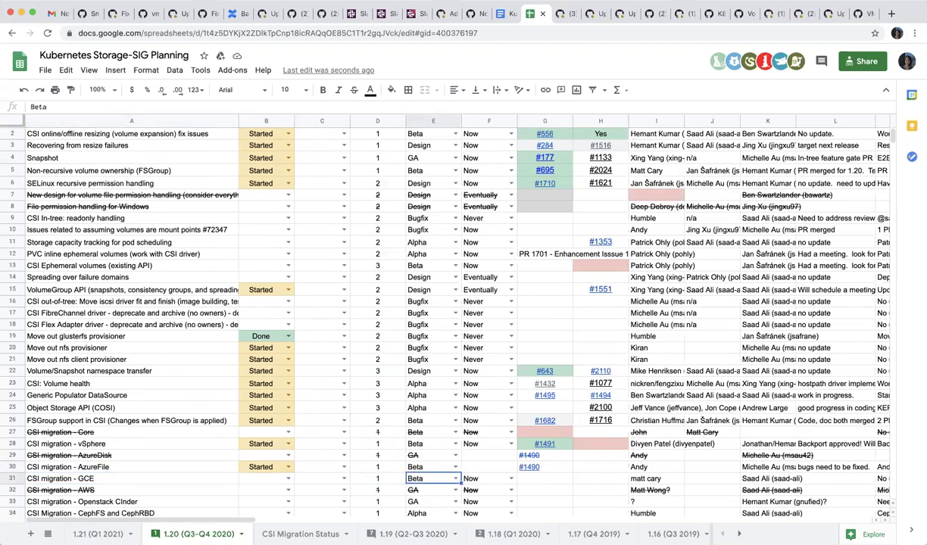
{"action": "key", "text": "Right"}
{"action": "key", "text": "Right"}
{"action": "key", "text": "Right"}
{"action": "key", "text": "Right"}
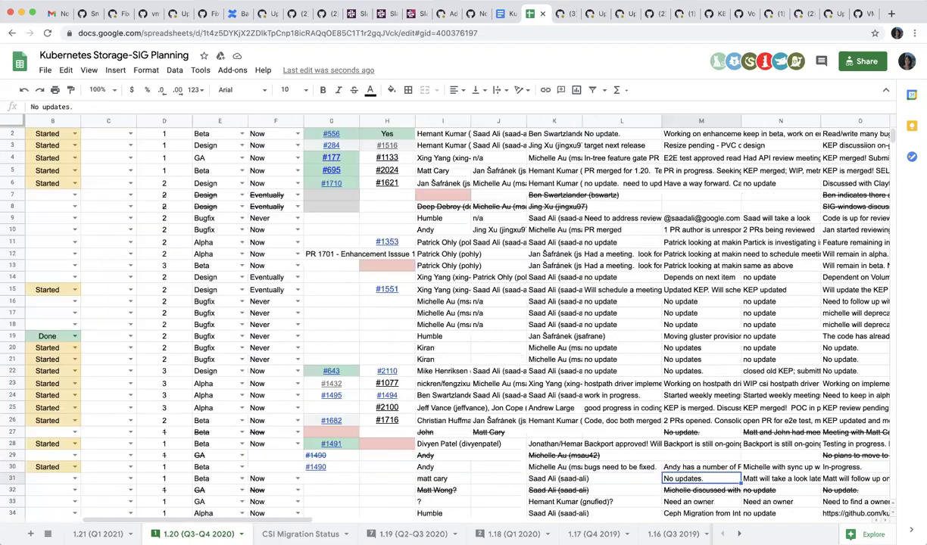
{"action": "left_click", "coordinate": [585, 479]}
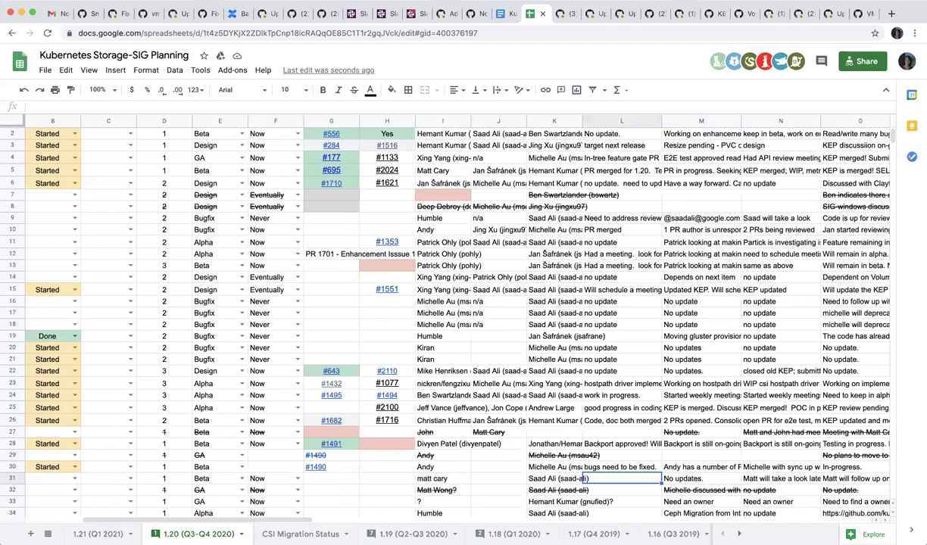
{"action": "type", "text": "no update"}
{"action": "key", "text": "Return"}
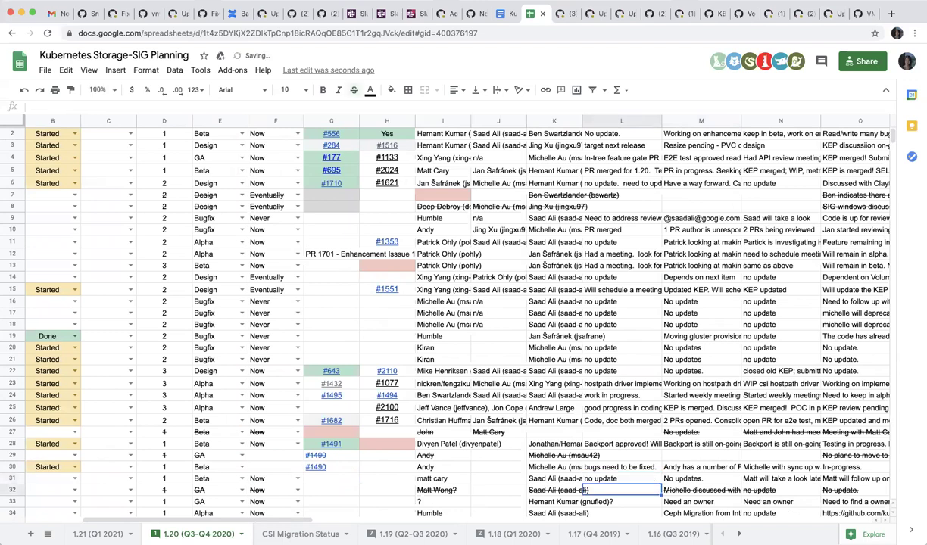
Step: Go to the Openstack Cinder row and review its dev lead and earlier status notes
{"action": "key", "text": "Left"}
{"action": "key", "text": "Left"}
{"action": "key", "text": "Left"}
{"action": "key", "text": "Left"}
{"action": "key", "text": "Left"}
{"action": "key", "text": "Left"}
{"action": "key", "text": "Left"}
{"action": "key", "text": "Left"}
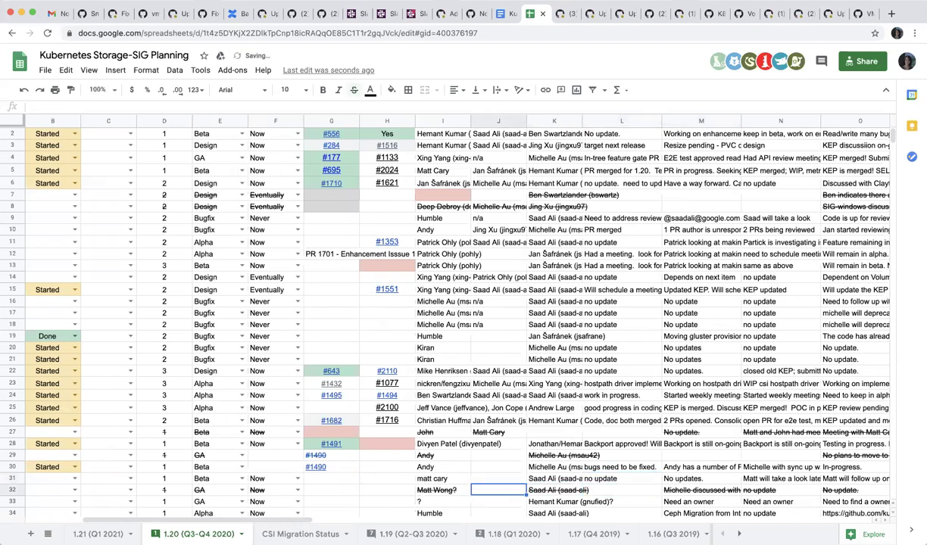
{"action": "key", "text": "Left"}
{"action": "key", "text": "Left"}
{"action": "key", "text": "Left"}
{"action": "key", "text": "Down"}
{"action": "key", "text": "Down"}
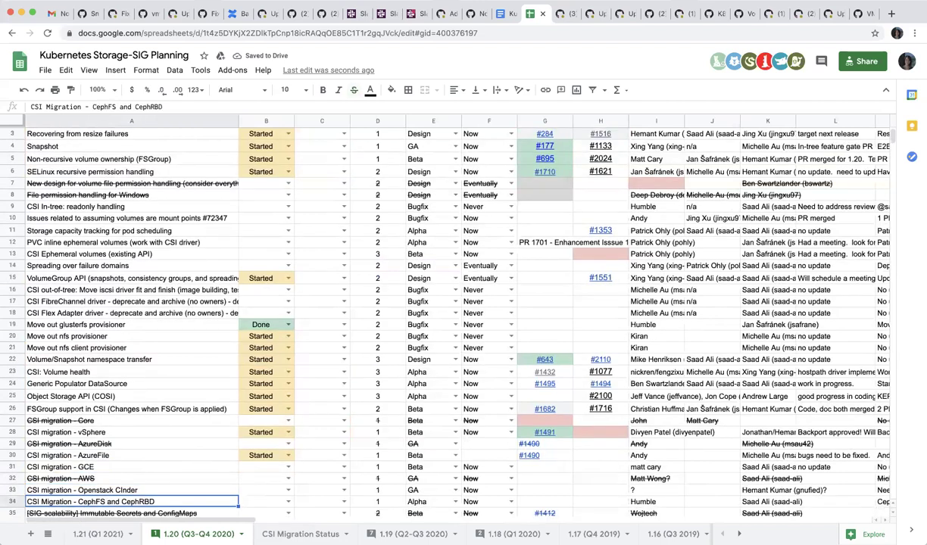
{"action": "key", "text": "Down"}
{"action": "key", "text": "Down"}
{"action": "key", "text": "Up"}
{"action": "key", "text": "Up"}
{"action": "key", "text": "Up"}
{"action": "key", "text": "Right"}
{"action": "key", "text": "Right"}
{"action": "key", "text": "Right"}
{"action": "key", "text": "Right"}
{"action": "key", "text": "Right"}
{"action": "key", "text": "Right"}
{"action": "key", "text": "Right"}
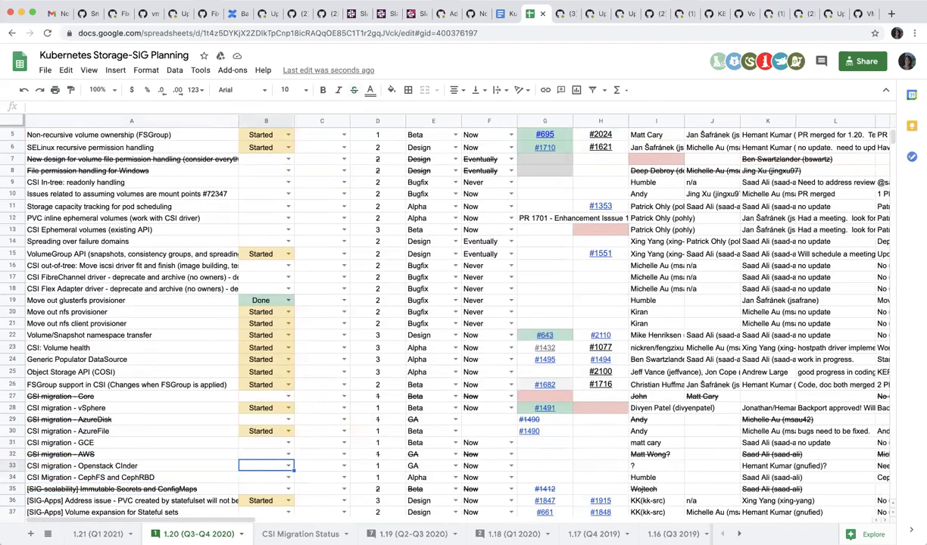
{"action": "key", "text": "Right"}
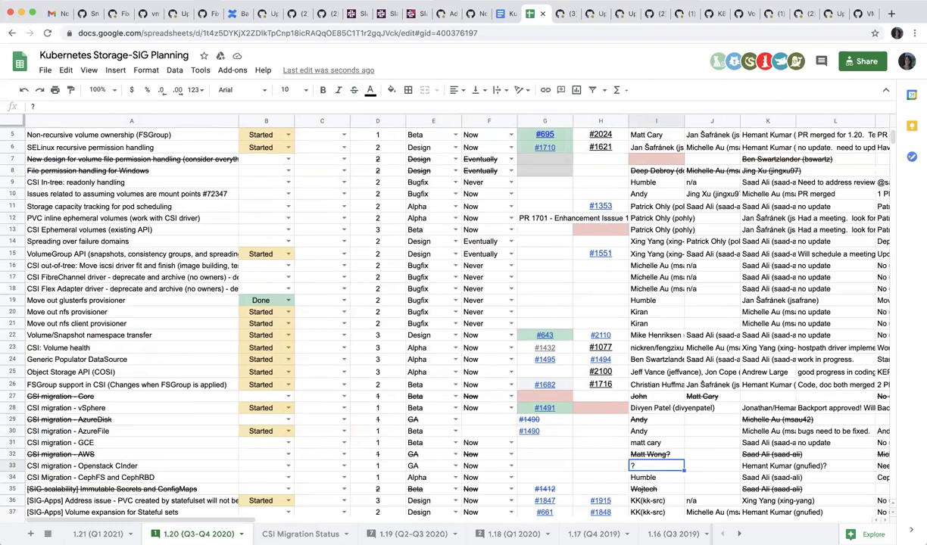
{"action": "key", "text": "Right"}
{"action": "key", "text": "Right"}
{"action": "key", "text": "Right"}
{"action": "key", "text": "Right"}
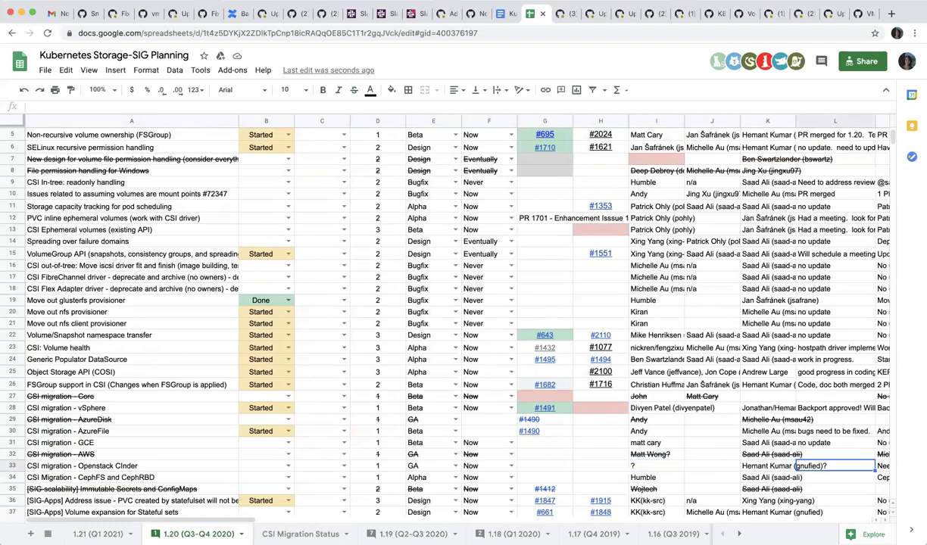
{"action": "key", "text": "Left"}
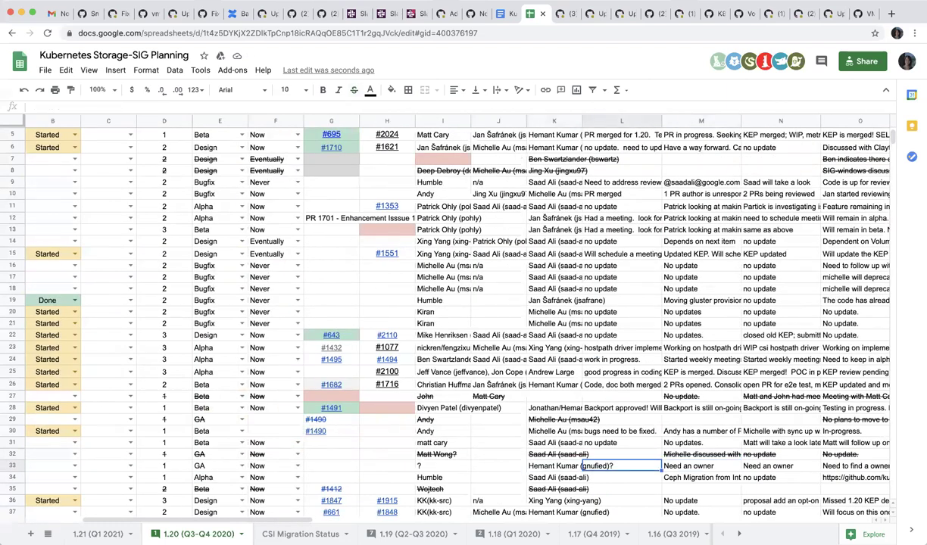
{"action": "key", "text": "Left"}
{"action": "key", "text": "Left"}
{"action": "key", "text": "Left"}
{"action": "key", "text": "Right"}
{"action": "key", "text": "Right"}
{"action": "key", "text": "Right"}
{"action": "key", "text": "Right"}
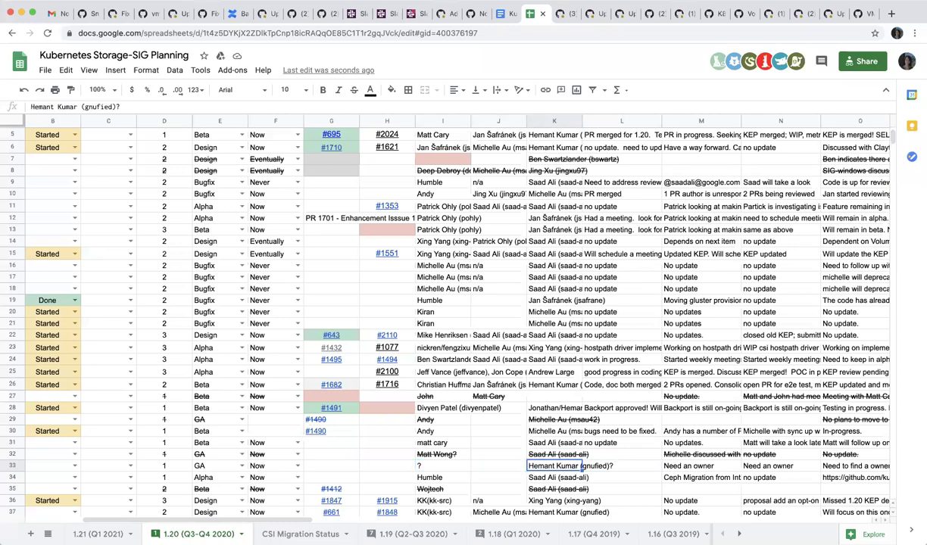
{"action": "key", "text": "Left"}
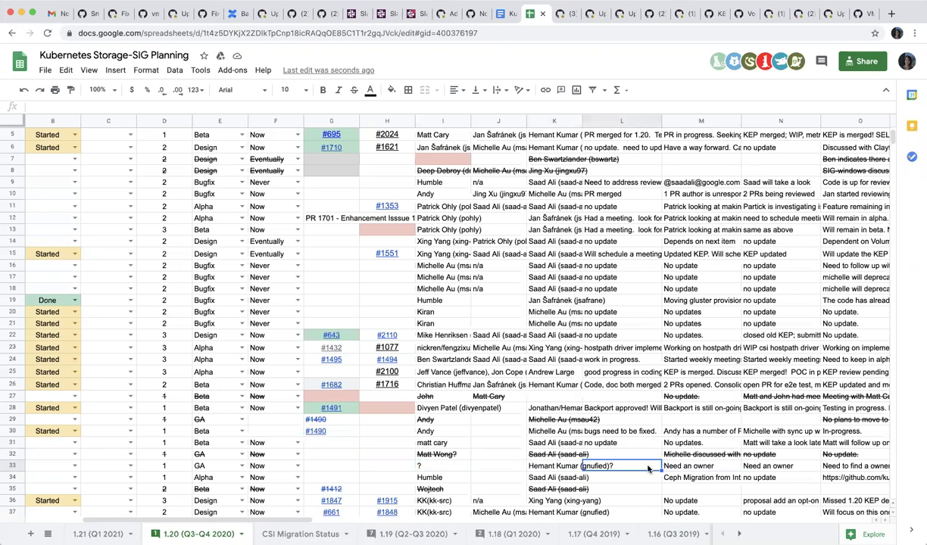
Step: Note in L33 that the feature lead tries to find an owner
{"action": "type", "text": "Hemant try"}
{"action": "key", "text": "BackSpace"}
{"action": "type", "text": "ies to find an ower"}
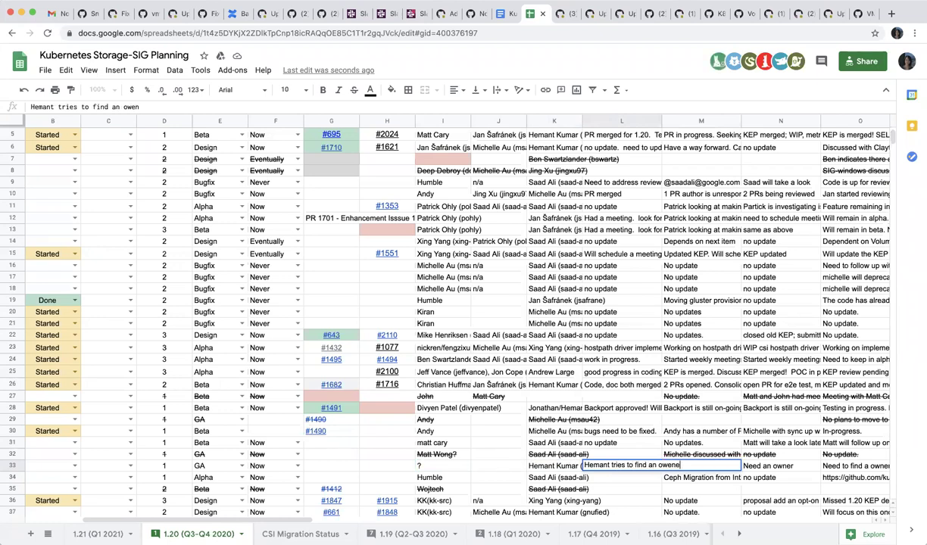
{"action": "key", "text": "BackSpace"}
{"action": "type", "text": "ner."}
{"action": "key", "text": "Return"}
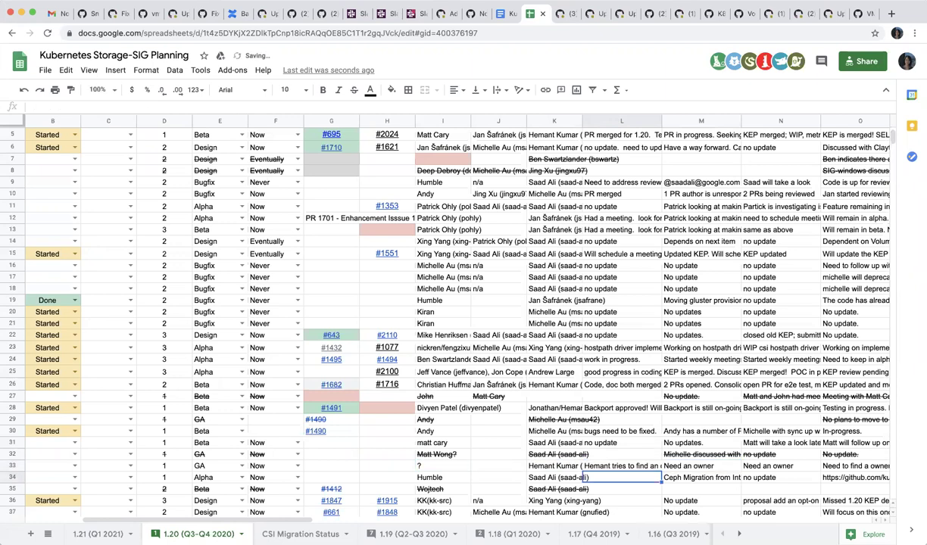
{"action": "key", "text": "Up"}
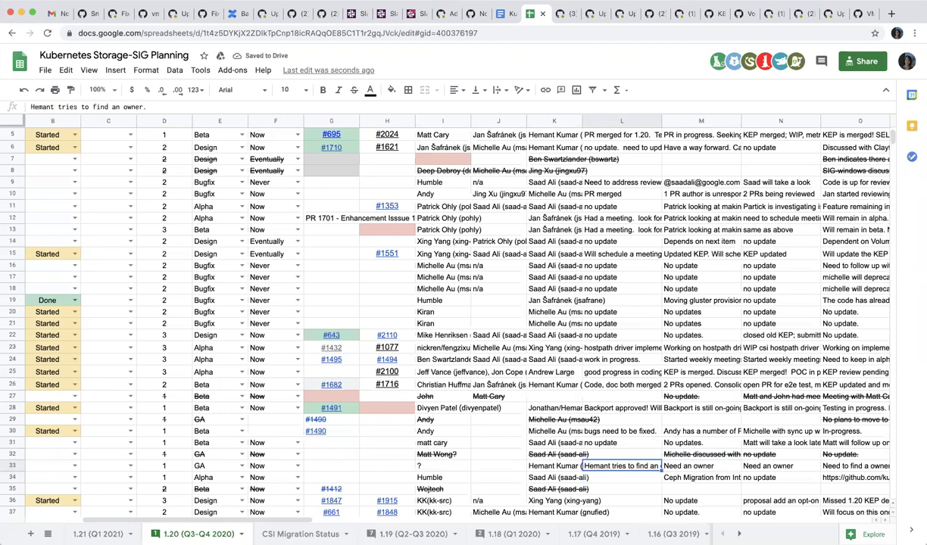
{"action": "key", "text": "Left"}
{"action": "key", "text": "Left"}
{"action": "key", "text": "Left"}
{"action": "key", "text": "Left"}
{"action": "key", "text": "Left"}
{"action": "key", "text": "Left"}
{"action": "key", "text": "Left"}
{"action": "key", "text": "Left"}
{"action": "key", "text": "Left"}
{"action": "key", "text": "Left"}
{"action": "key", "text": "Left"}
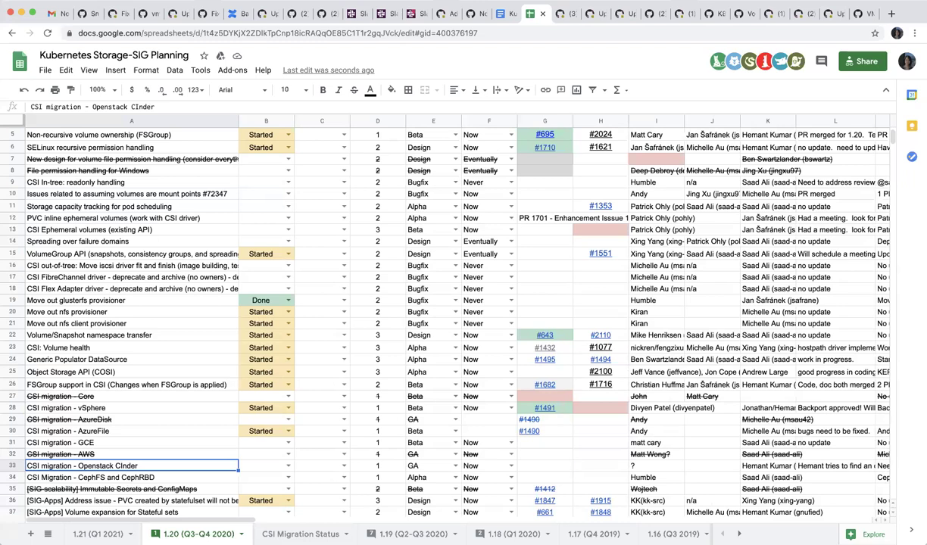
Step: Enter 'no update' in L34 for the CSI migration - CephFS and CephRBD row
{"action": "key", "text": "Down"}
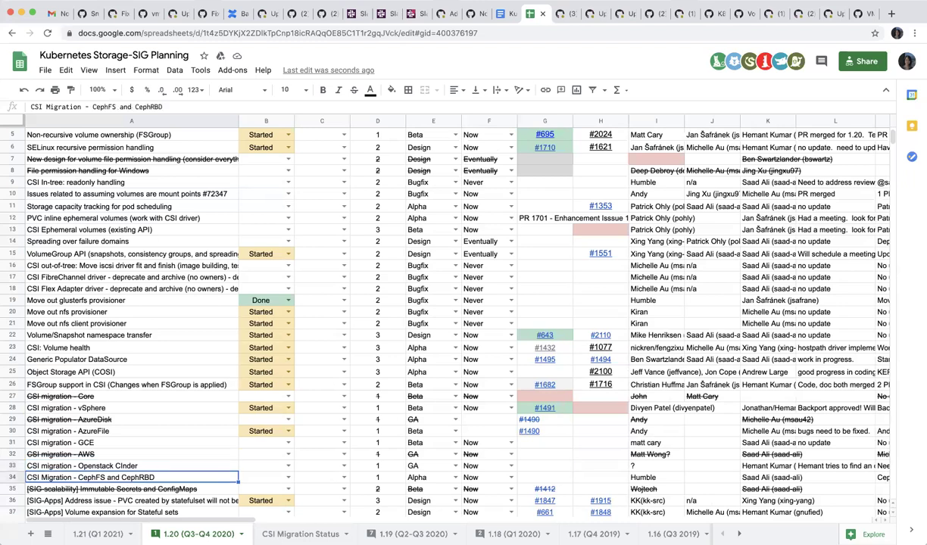
{"action": "key", "text": "Right"}
{"action": "key", "text": "Right"}
{"action": "key", "text": "Right"}
{"action": "key", "text": "Right"}
{"action": "key", "text": "Right"}
{"action": "key", "text": "Right"}
{"action": "key", "text": "Right"}
{"action": "key", "text": "Right"}
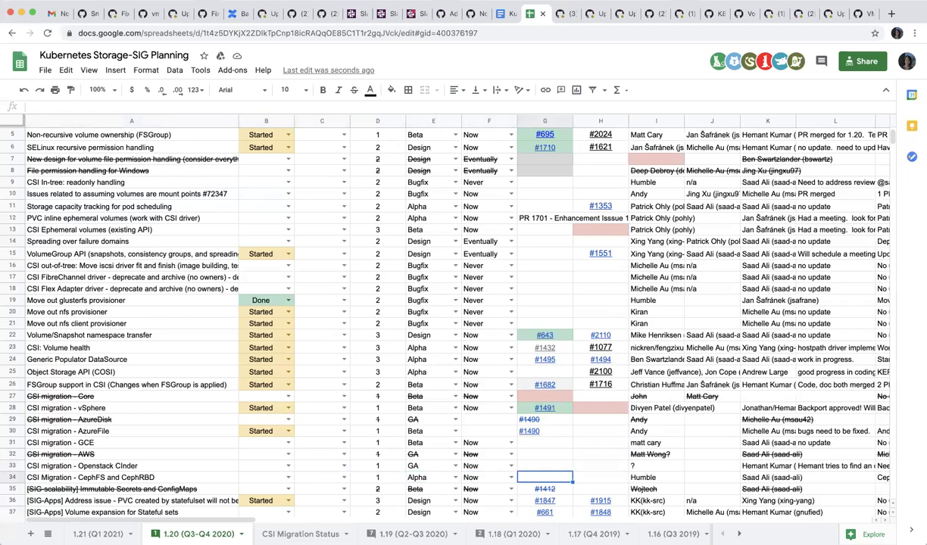
{"action": "key", "text": "Right"}
{"action": "key", "text": "Right"}
{"action": "key", "text": "Right"}
{"action": "key", "text": "Right"}
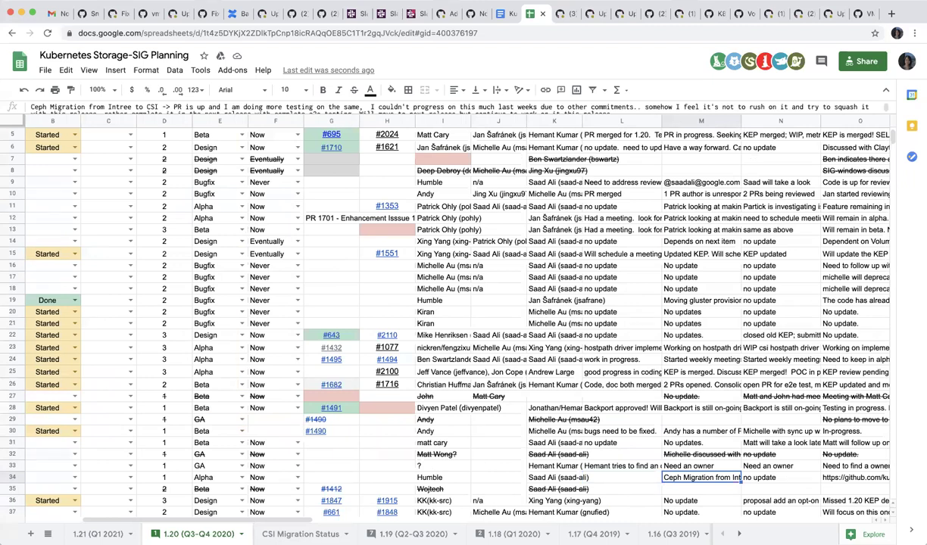
{"action": "left_click", "coordinate": [622, 477]}
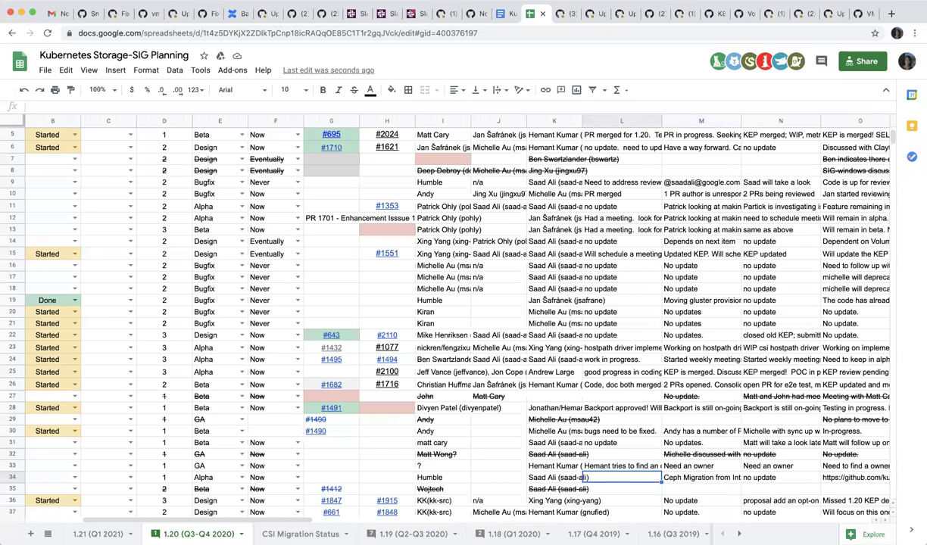
{"action": "type", "text": "no update"}
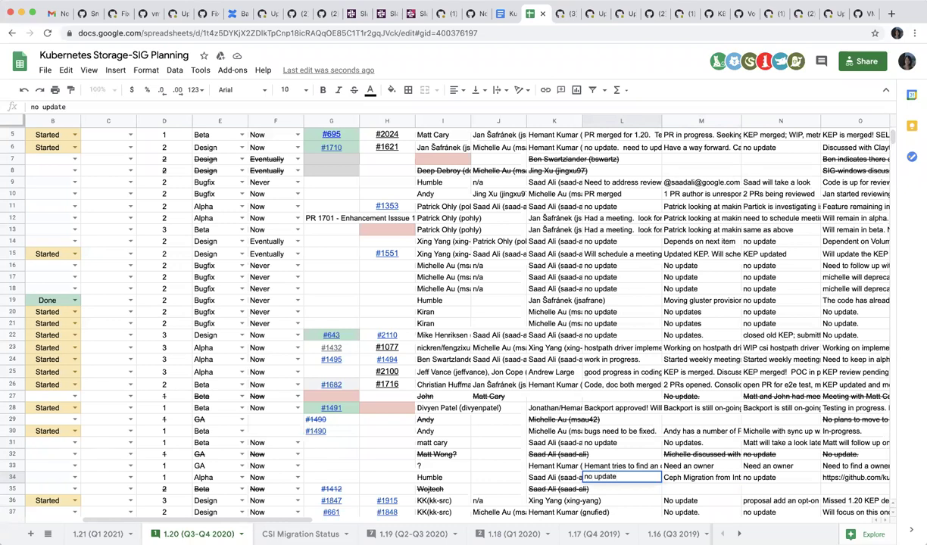
{"action": "key", "text": "Return"}
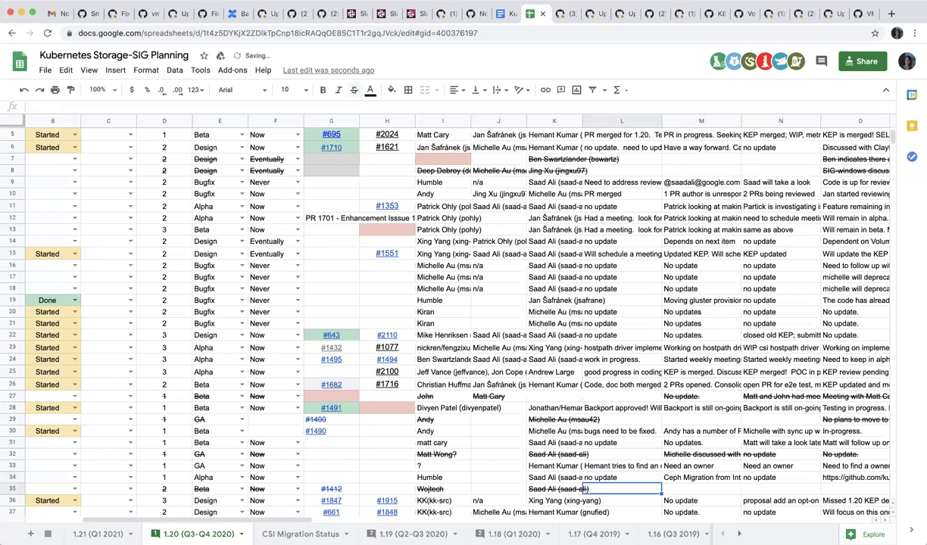
{"action": "key", "text": "Left"}
{"action": "key", "text": "Left"}
{"action": "key", "text": "Left"}
{"action": "key", "text": "Left"}
{"action": "key", "text": "Left"}
{"action": "key", "text": "Left"}
{"action": "key", "text": "Left"}
{"action": "key", "text": "Left"}
{"action": "key", "text": "Left"}
{"action": "key", "text": "Left"}
{"action": "key", "text": "Left"}
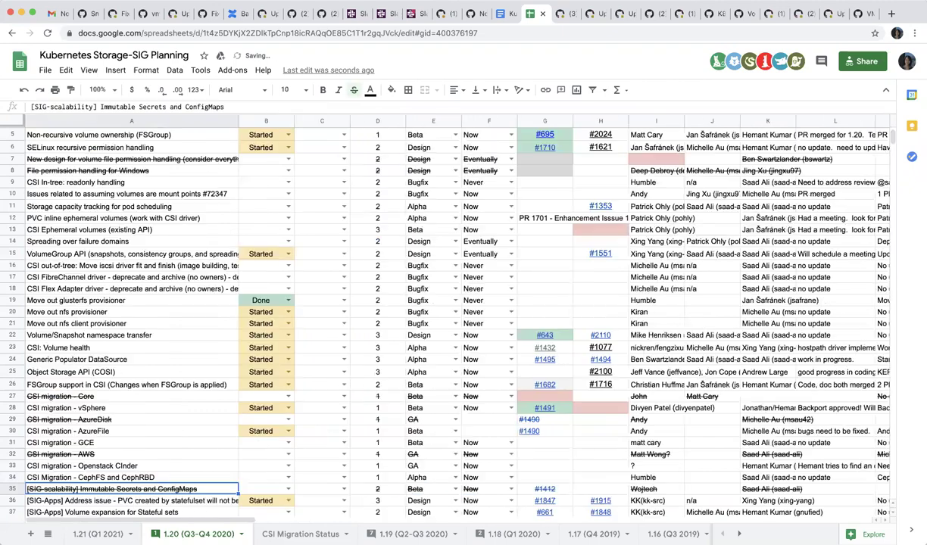
Step: Type 'will get back to this.' as row 36's 11/19/20 status
{"action": "key", "text": "Down"}
{"action": "key", "text": "Down"}
{"action": "key", "text": "Down"}
{"action": "key", "text": "Down"}
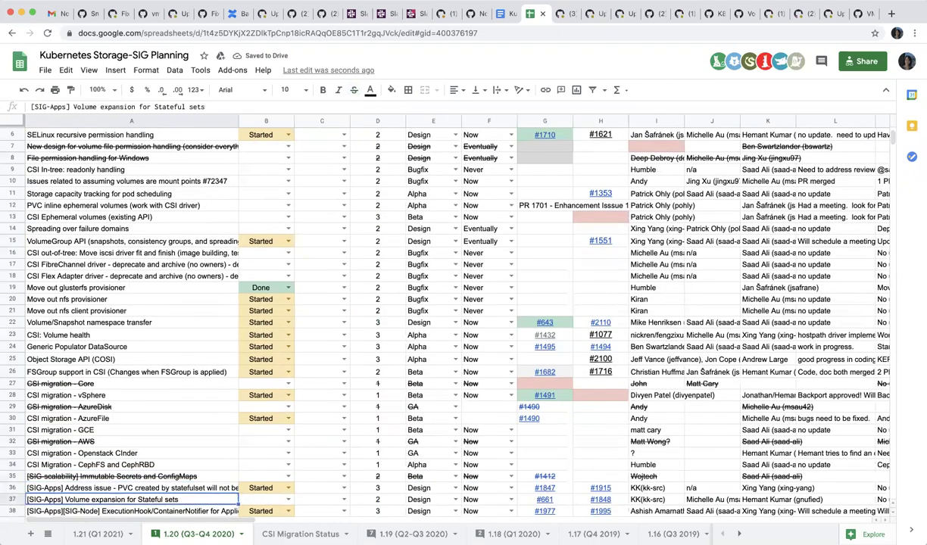
{"action": "key", "text": "Up"}
{"action": "key", "text": "Up"}
{"action": "key", "text": "Up"}
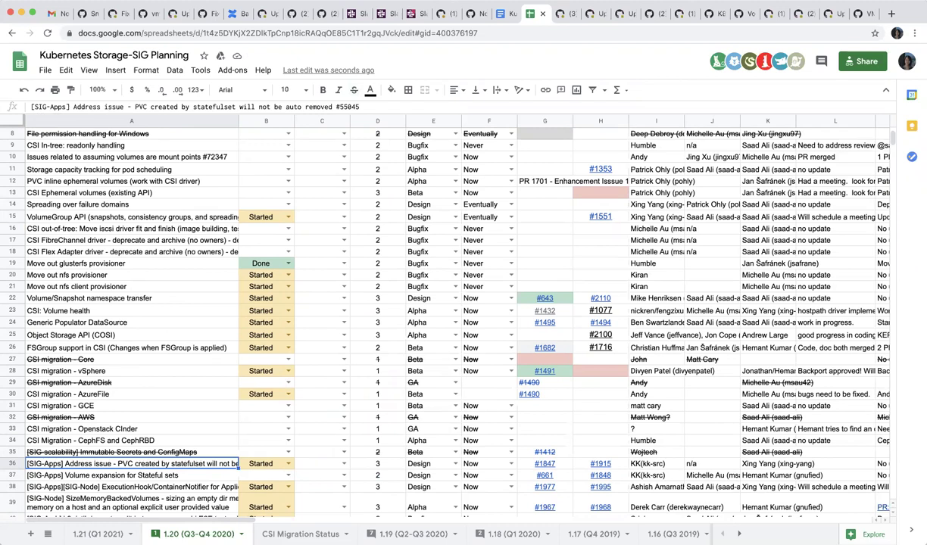
{"action": "key", "text": "Right"}
{"action": "key", "text": "Right"}
{"action": "key", "text": "Right"}
{"action": "key", "text": "Right"}
{"action": "key", "text": "Right"}
{"action": "key", "text": "Right"}
{"action": "key", "text": "Right"}
{"action": "key", "text": "Right"}
{"action": "key", "text": "Right"}
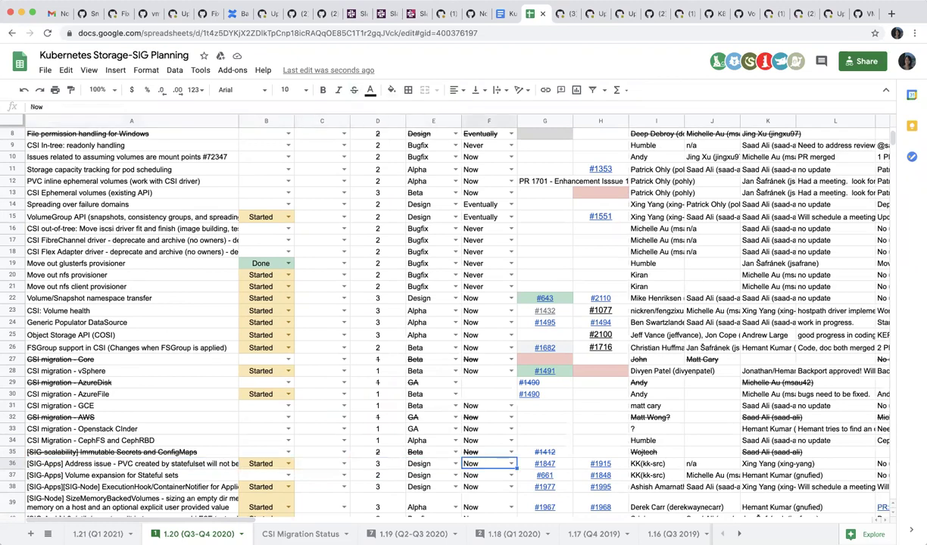
{"action": "key", "text": "Right"}
{"action": "key", "text": "Right"}
{"action": "key", "text": "Right"}
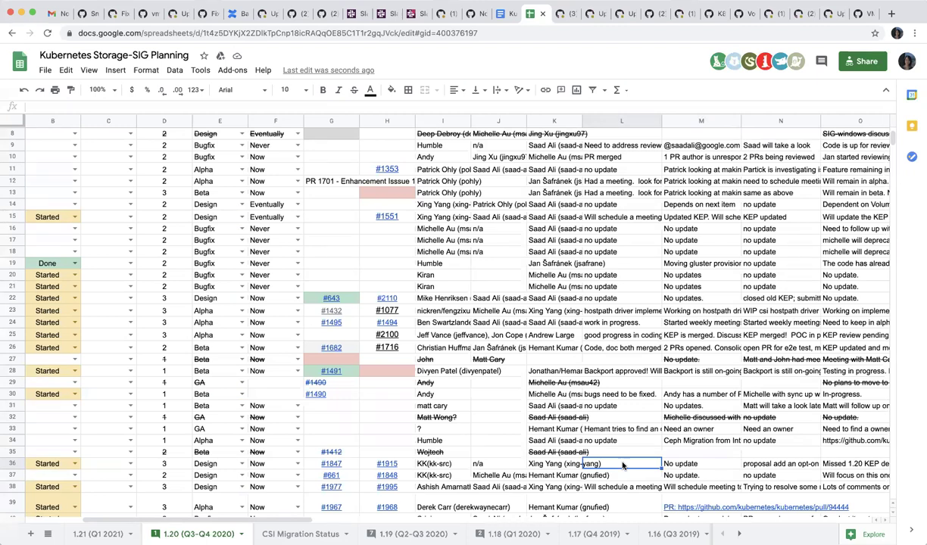
{"action": "type", "text": "wi"}
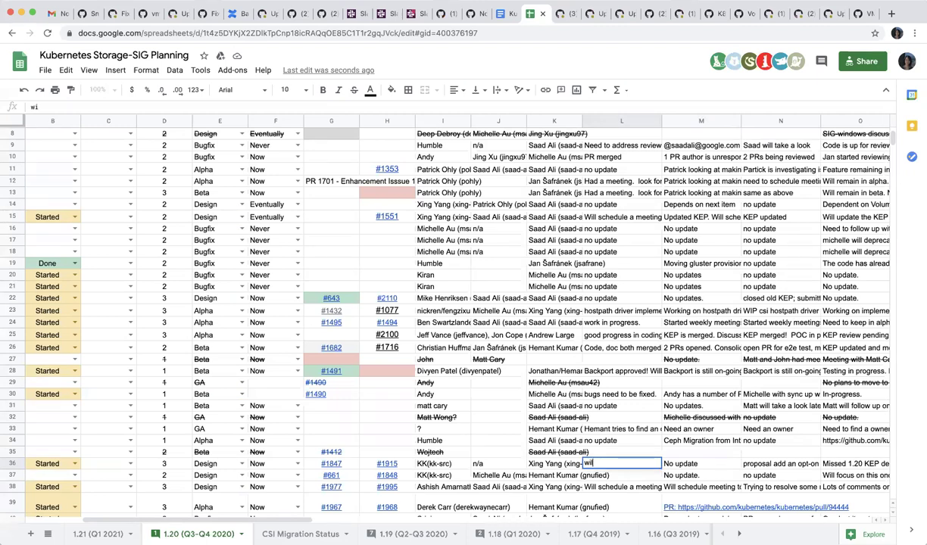
{"action": "type", "text": "ll get back to this."}
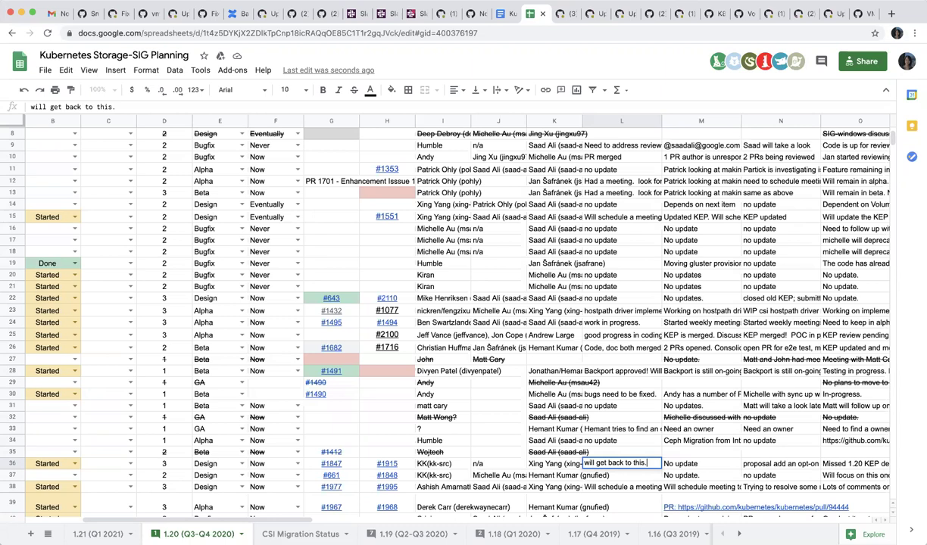
{"action": "key", "text": "Return"}
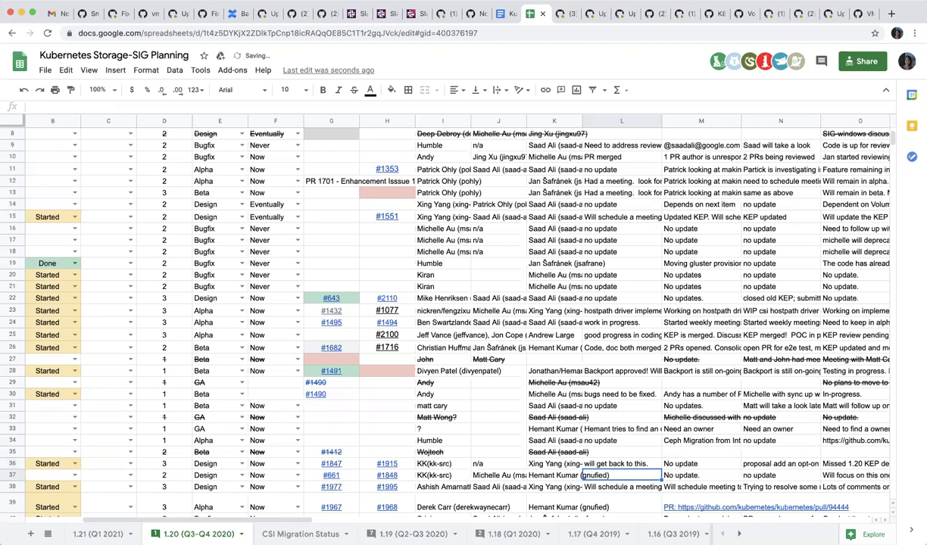
Step: Autocomplete the same 'will get back to this.' note into row 37
{"action": "type", "text": "will get back to this."}
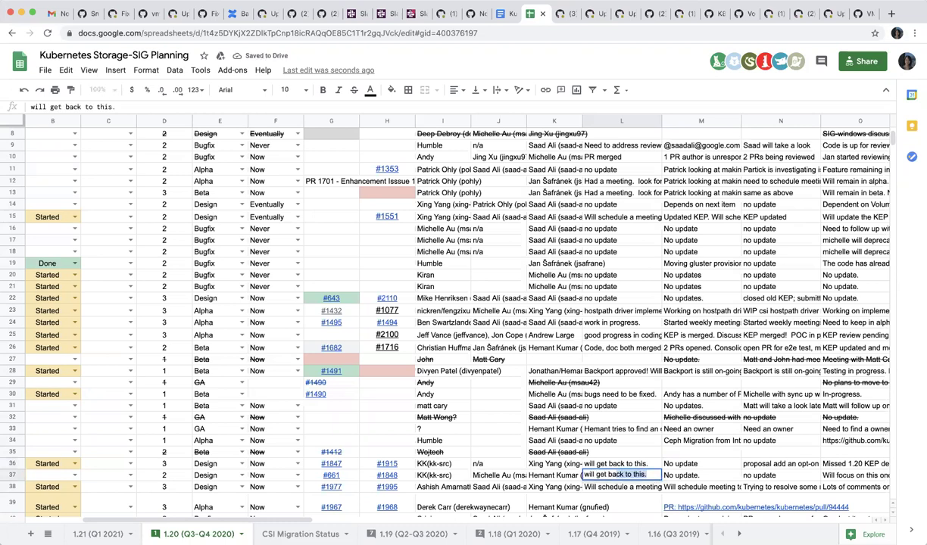
{"action": "key", "text": "Return"}
{"action": "key", "text": "Left"}
{"action": "key", "text": "Left"}
{"action": "key", "text": "Left"}
{"action": "key", "text": "Left"}
{"action": "key", "text": "Left"}
{"action": "key", "text": "Left"}
{"action": "key", "text": "Left"}
{"action": "key", "text": "Left"}
{"action": "key", "text": "Left"}
{"action": "key", "text": "Left"}
{"action": "key", "text": "Left"}
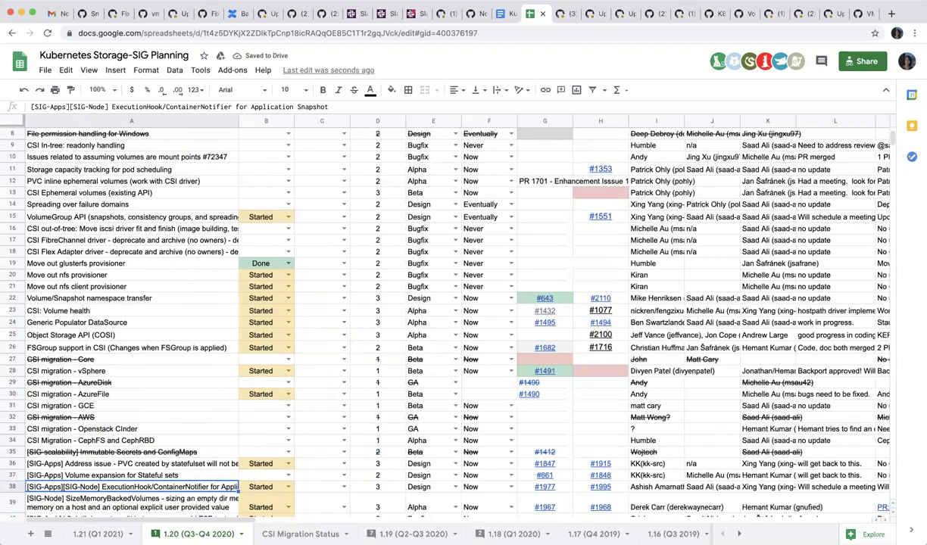
{"action": "key", "text": "Down"}
{"action": "key", "text": "Down"}
{"action": "key", "text": "Up"}
{"action": "key", "text": "Up"}
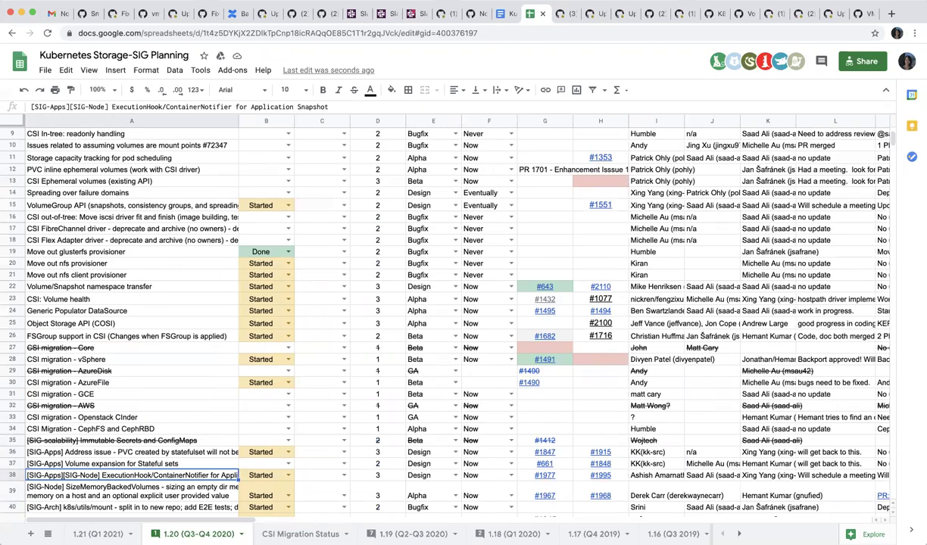
{"action": "key", "text": "Right"}
{"action": "key", "text": "Right"}
{"action": "key", "text": "Right"}
{"action": "key", "text": "Right"}
{"action": "key", "text": "Right"}
{"action": "key", "text": "Right"}
{"action": "key", "text": "Right"}
{"action": "key", "text": "Right"}
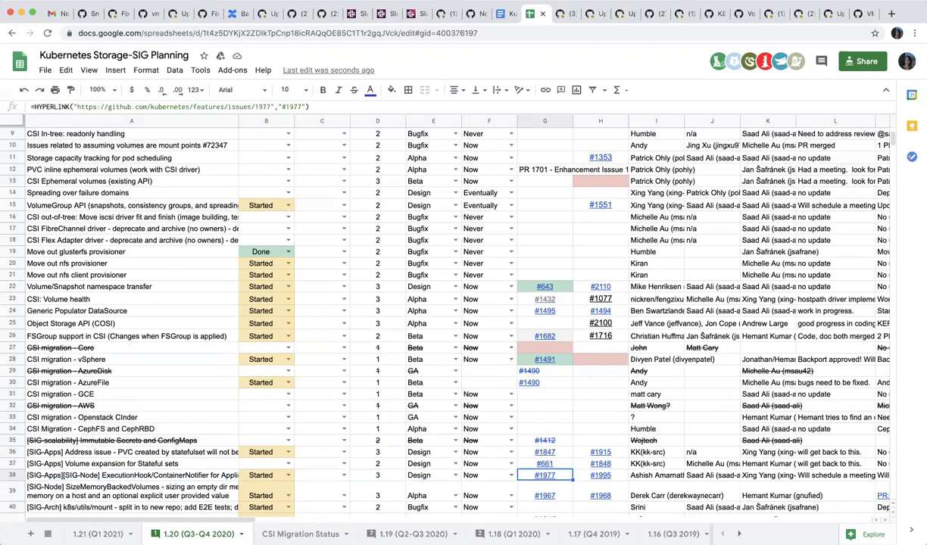
{"action": "key", "text": "Right"}
{"action": "key", "text": "Right"}
{"action": "key", "text": "Right"}
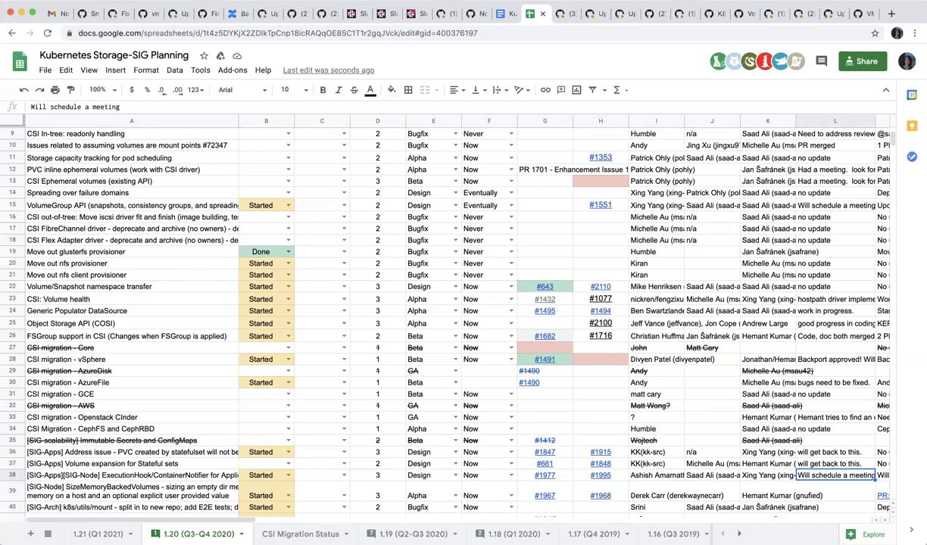
Step: Go to the empty 11/19/20 status cell L39 on the SizeMemoryBackedVolumes row
{"action": "key", "text": "Down"}
{"action": "key", "text": "Left"}
{"action": "key", "text": "Left"}
{"action": "key", "text": "Left"}
{"action": "key", "text": "Left"}
{"action": "key", "text": "Left"}
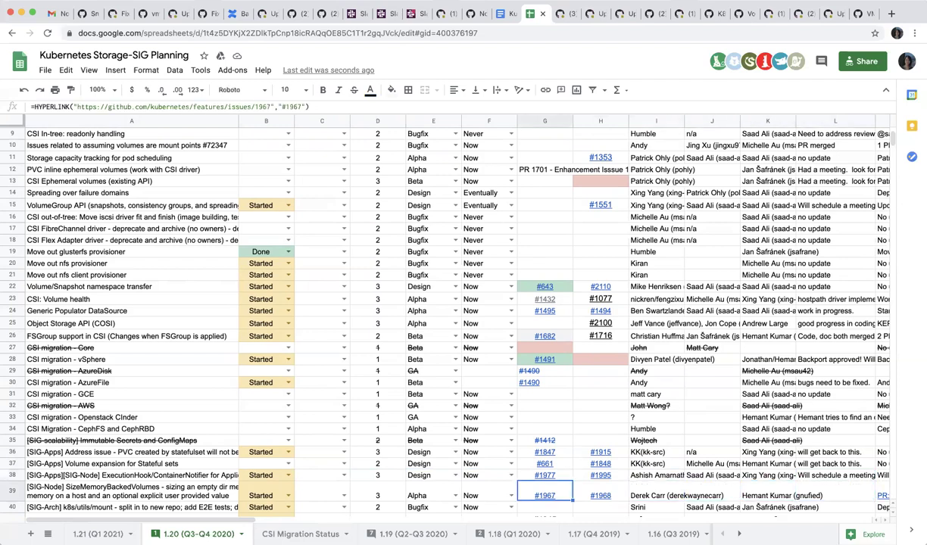
{"action": "key", "text": "Left"}
{"action": "key", "text": "Left"}
{"action": "key", "text": "Left"}
{"action": "key", "text": "Left"}
{"action": "key", "text": "Left"}
{"action": "key", "text": "Left"}
{"action": "key", "text": "Down"}
{"action": "key", "text": "Up"}
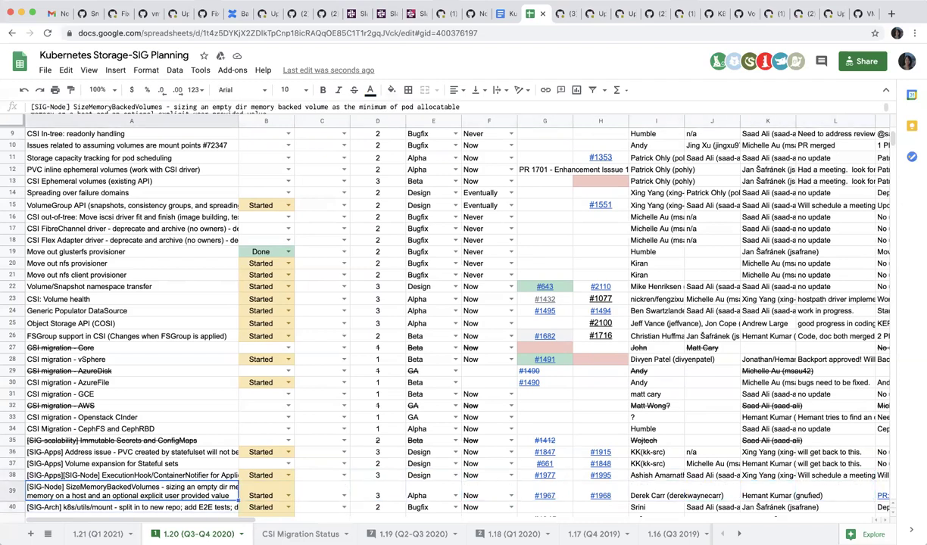
{"action": "key", "text": "Down"}
{"action": "key", "text": "Up"}
{"action": "key", "text": "Right"}
{"action": "key", "text": "Right"}
{"action": "key", "text": "Right"}
{"action": "key", "text": "Right"}
{"action": "key", "text": "Right"}
{"action": "key", "text": "Right"}
{"action": "key", "text": "Right"}
{"action": "key", "text": "Right"}
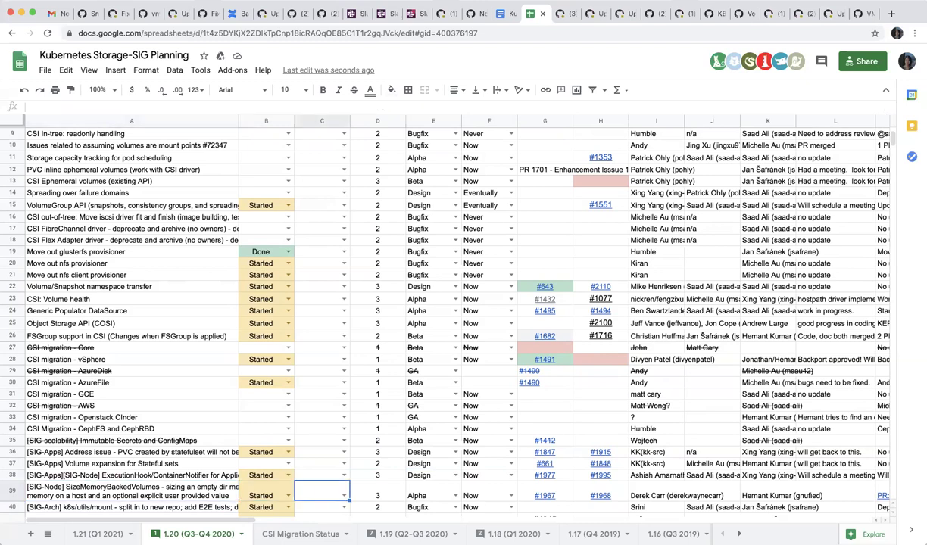
{"action": "key", "text": "Right"}
{"action": "key", "text": "Right"}
{"action": "key", "text": "Right"}
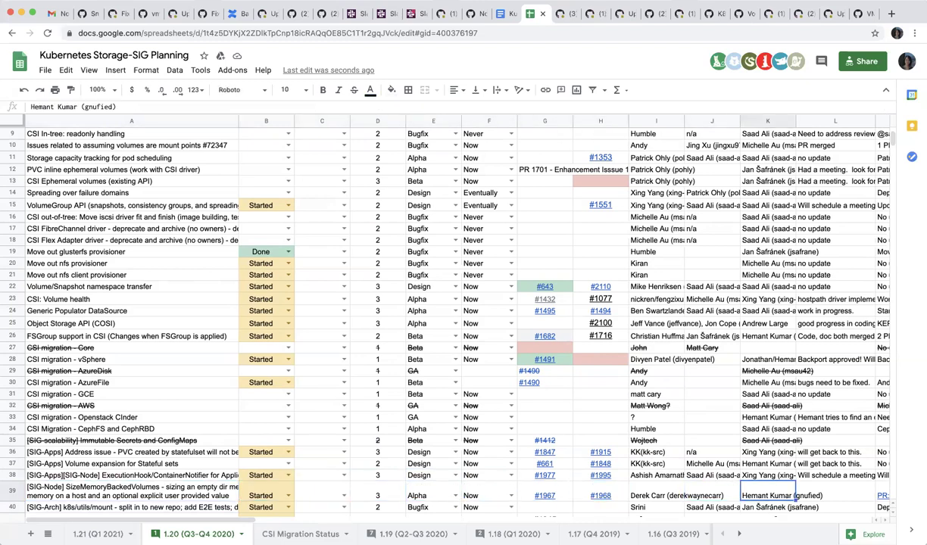
{"action": "key", "text": "Left"}
{"action": "key", "text": "Right"}
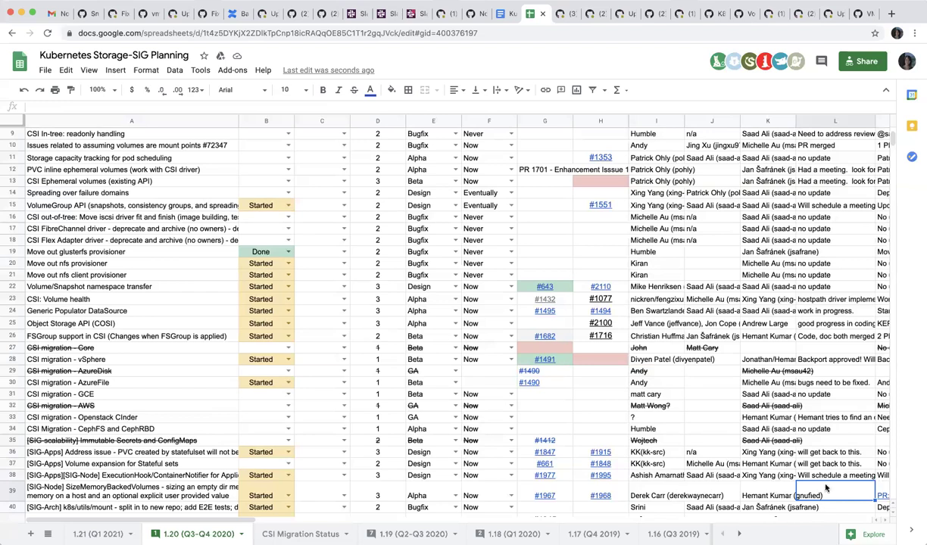
Step: Enter 'Merged' in L39 and confirm it as row 39's status
{"action": "type", "text": "Merged"}
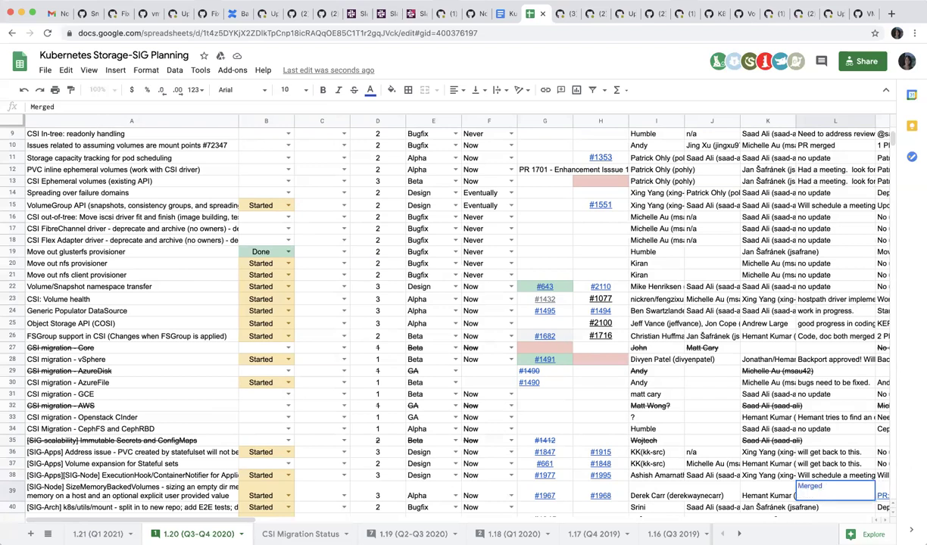
{"action": "key", "text": "Return"}
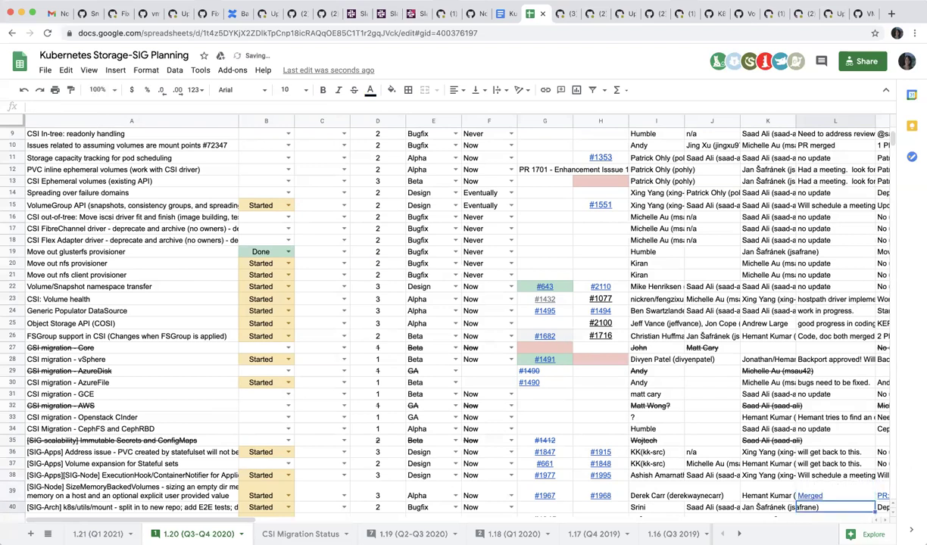
{"action": "left_click", "coordinate": [835, 495]}
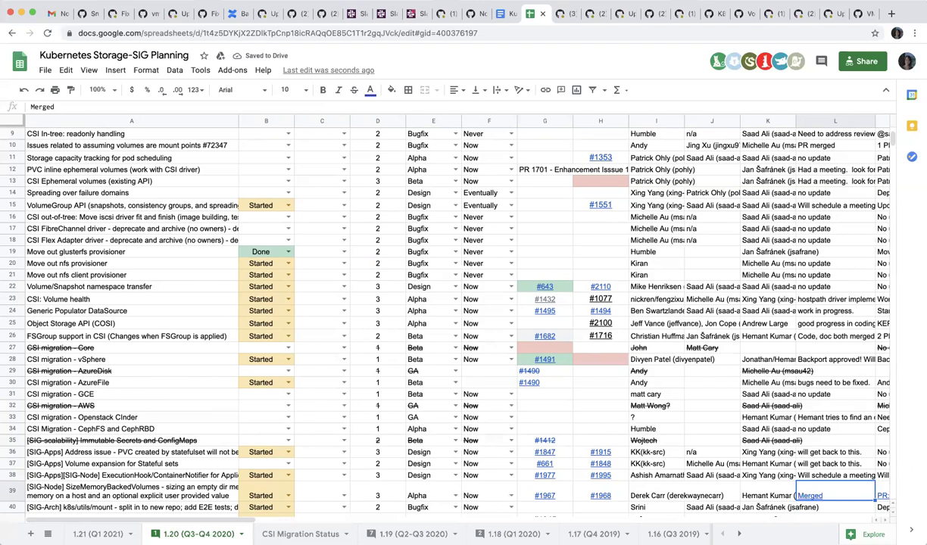
{"action": "key", "text": "Return"}
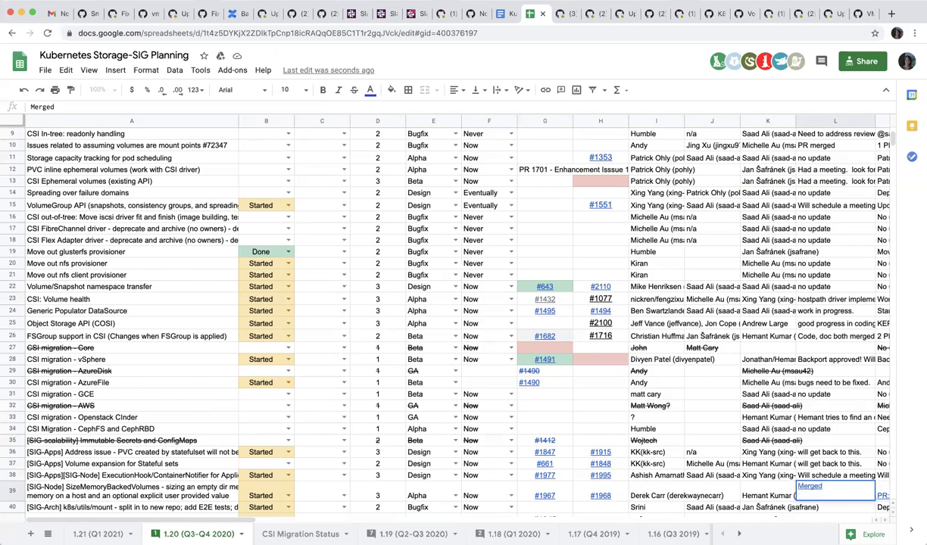
{"action": "key", "text": "Return"}
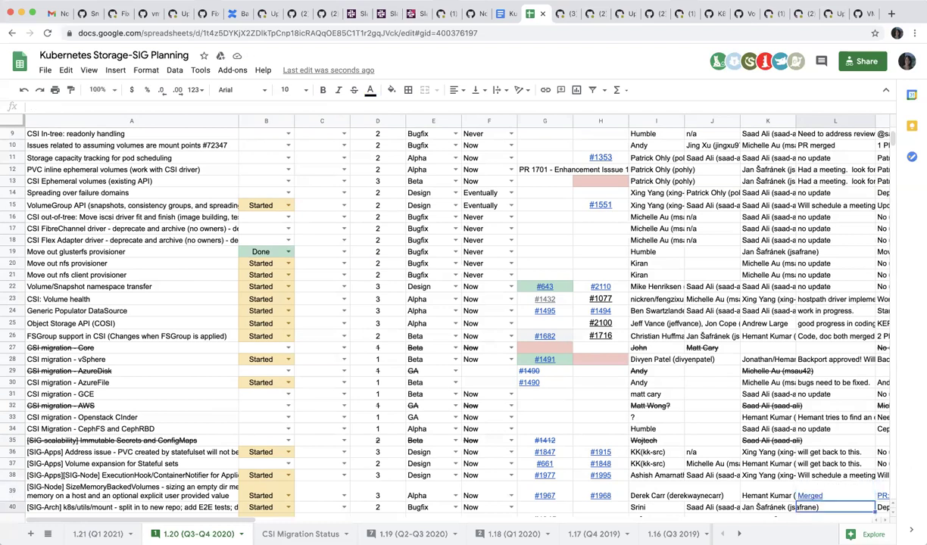
{"action": "key", "text": "Left"}
{"action": "key", "text": "Left"}
{"action": "key", "text": "Left"}
{"action": "key", "text": "Left"}
{"action": "key", "text": "Left"}
{"action": "key", "text": "Left"}
{"action": "key", "text": "Left"}
{"action": "key", "text": "Left"}
{"action": "key", "text": "Left"}
{"action": "key", "text": "Left"}
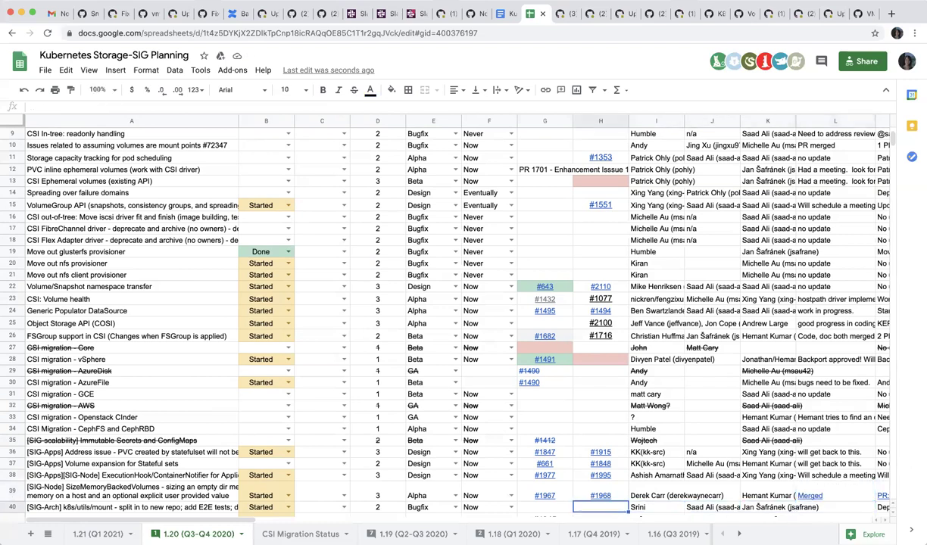
{"action": "key", "text": "Left"}
Step: Write 'Ran into problem. need to revert cadvisor change. will continue after 1.20 to make progress' in L40
{"action": "key", "text": "Down"}
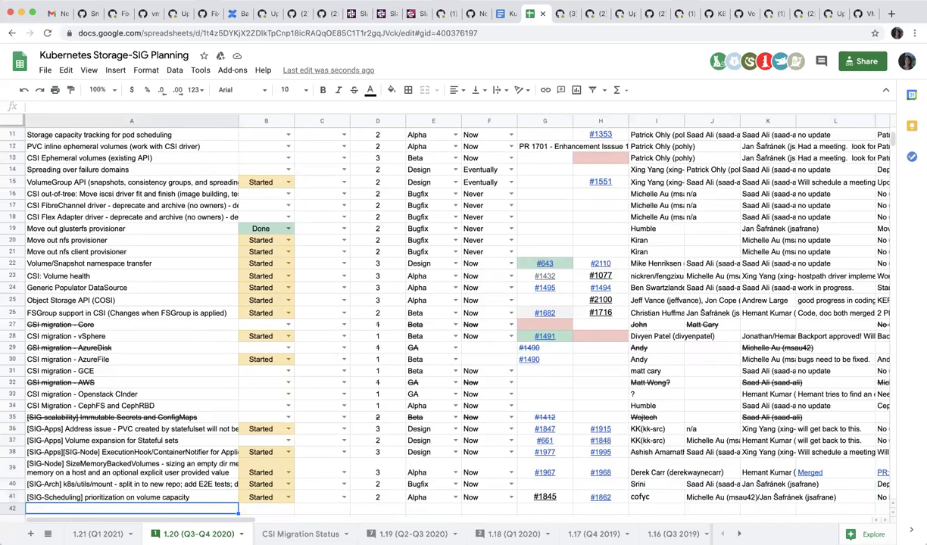
{"action": "key", "text": "Down"}
{"action": "key", "text": "Up"}
{"action": "key", "text": "Up"}
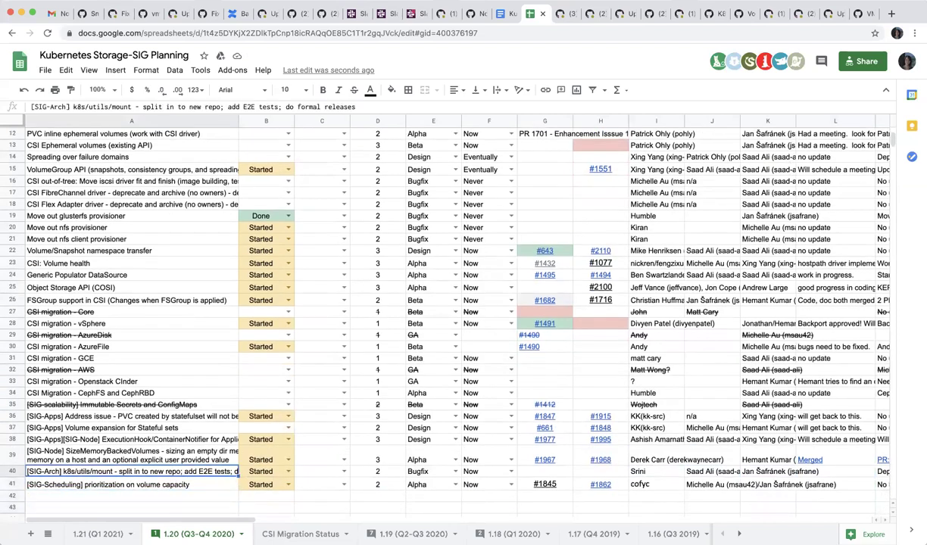
{"action": "key", "text": "Right"}
{"action": "key", "text": "Right"}
{"action": "key", "text": "Right"}
{"action": "key", "text": "Right"}
{"action": "key", "text": "Right"}
{"action": "key", "text": "Right"}
{"action": "key", "text": "Right"}
{"action": "key", "text": "Right"}
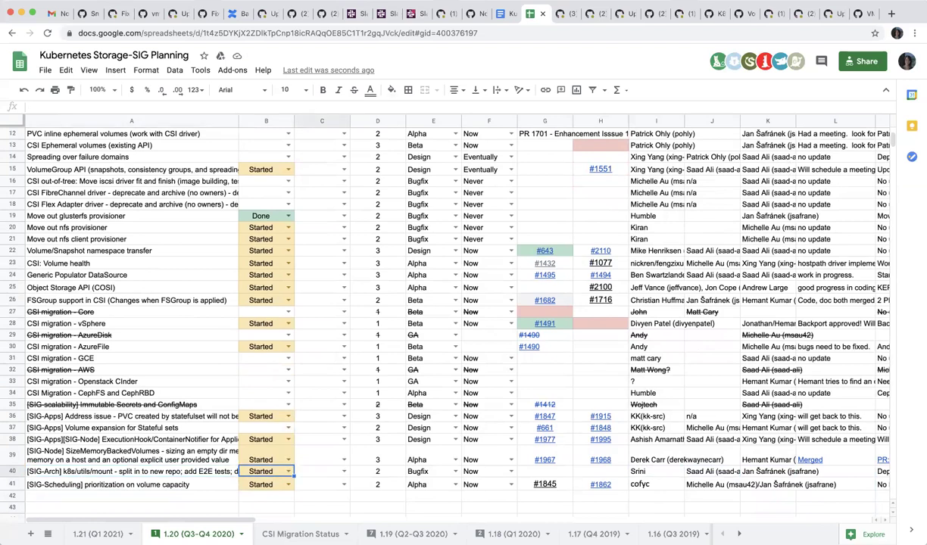
{"action": "key", "text": "Right"}
{"action": "key", "text": "Right"}
{"action": "key", "text": "Right"}
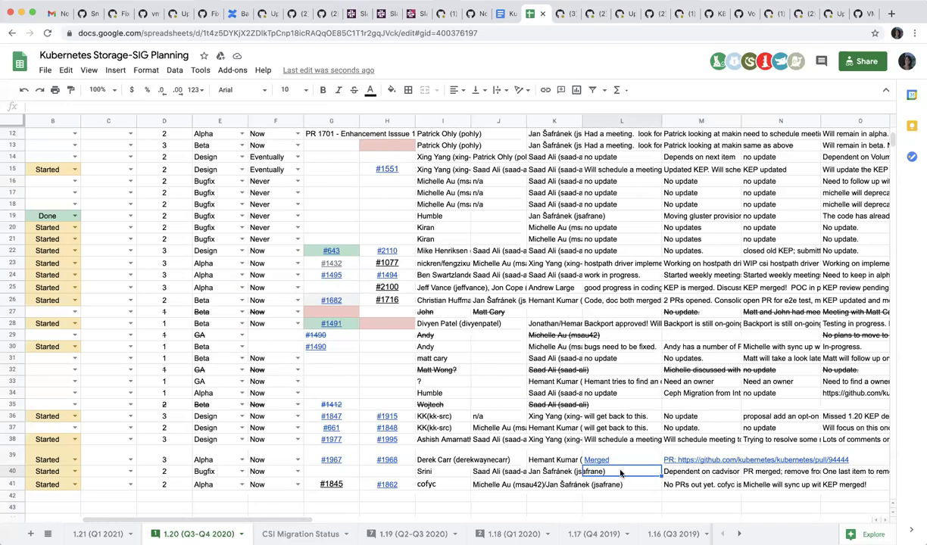
{"action": "type", "text": "Ran int"}
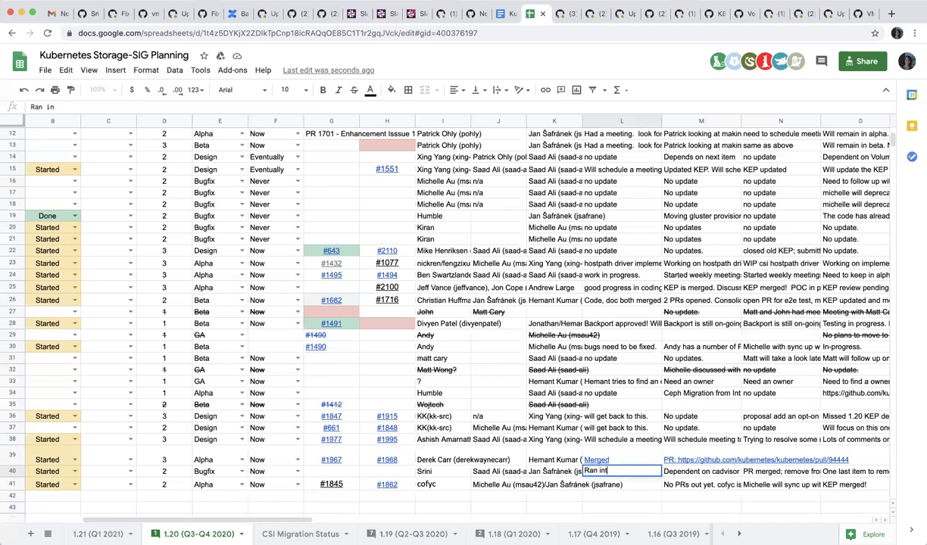
{"action": "type", "text": "o problem.  need to r"}
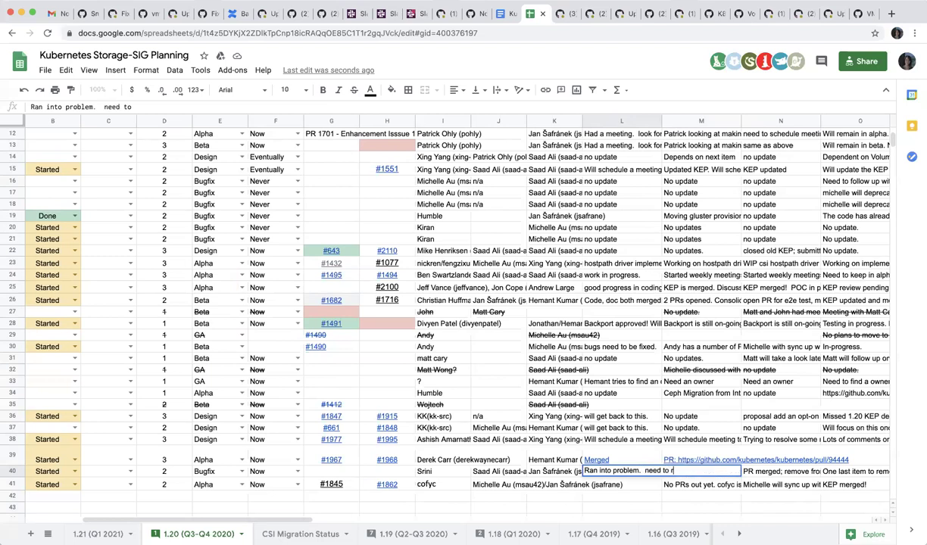
{"action": "type", "text": "evert cadvisor "}
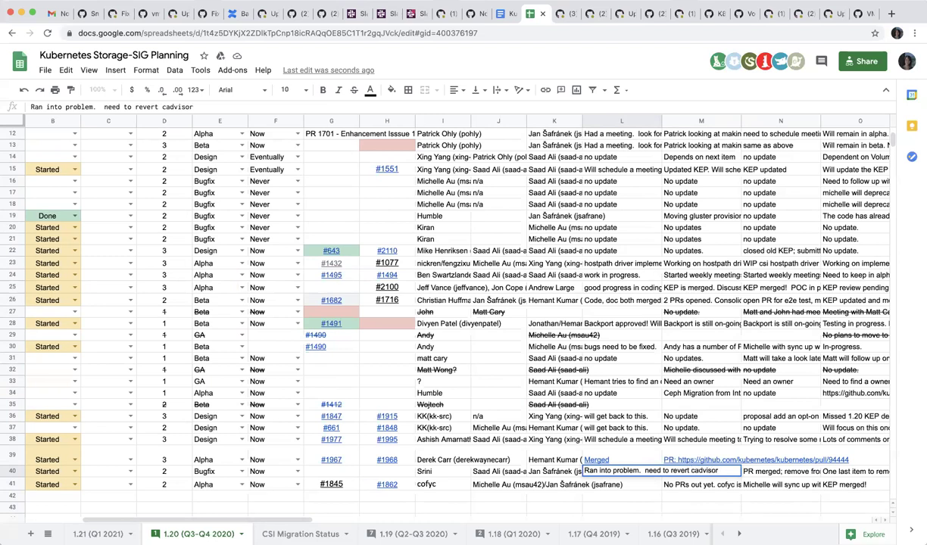
{"action": "type", "text": "change"}
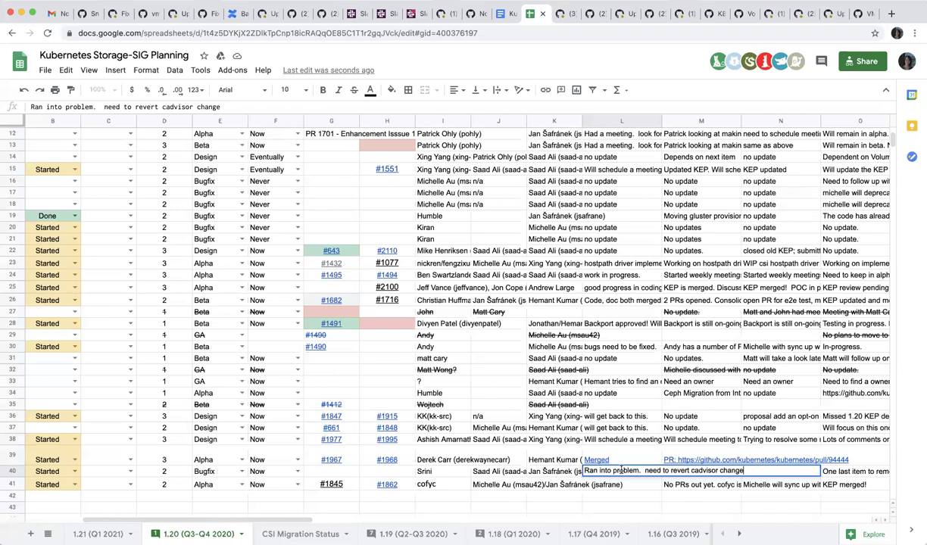
{"action": "type", "text": ".  will continue af"}
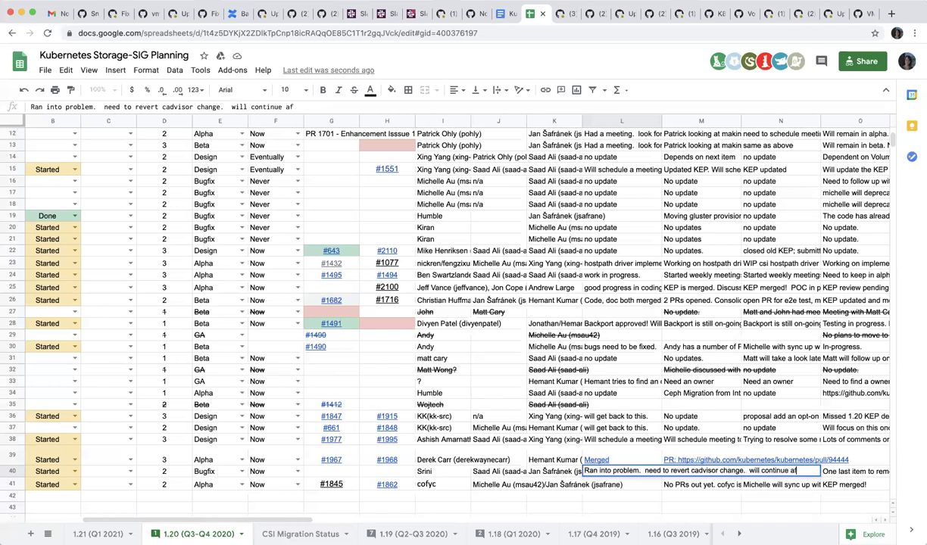
{"action": "type", "text": "ter 1.20 to m"}
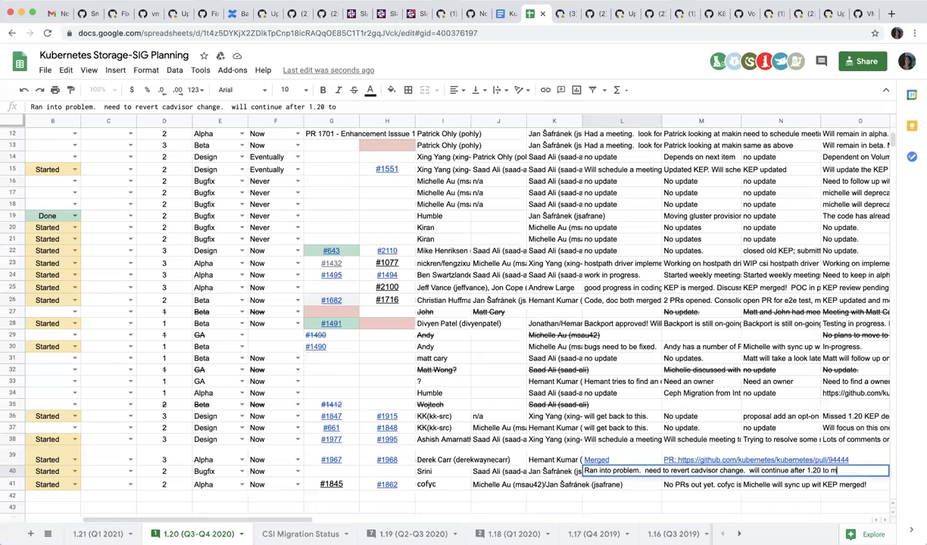
{"action": "type", "text": "ake progress"}
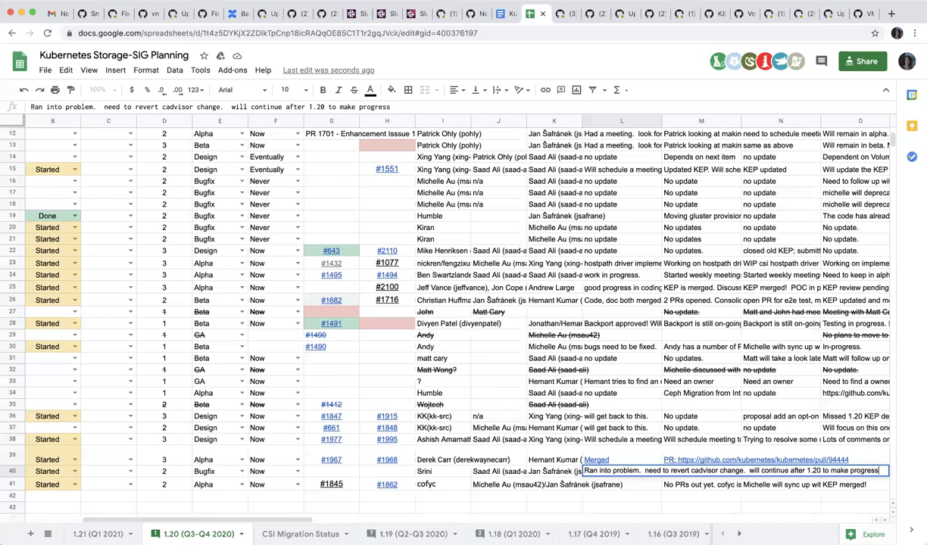
{"action": "key", "text": "Return"}
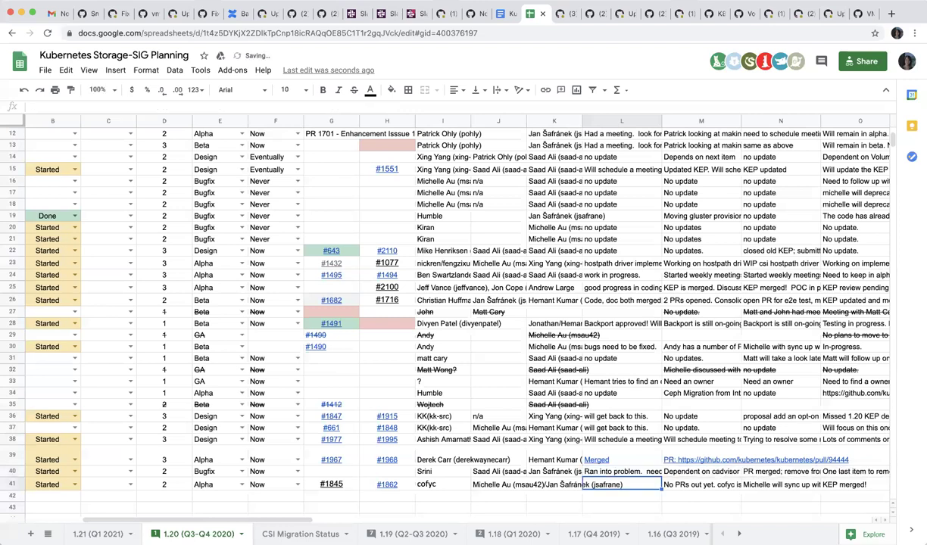
{"action": "key", "text": "Up"}
{"action": "key", "text": "Left"}
{"action": "key", "text": "Left"}
{"action": "key", "text": "Left"}
{"action": "key", "text": "Left"}
{"action": "key", "text": "Left"}
{"action": "key", "text": "Left"}
{"action": "key", "text": "Left"}
{"action": "key", "text": "Left"}
{"action": "key", "text": "Left"}
{"action": "key", "text": "Left"}
{"action": "key", "text": "Left"}
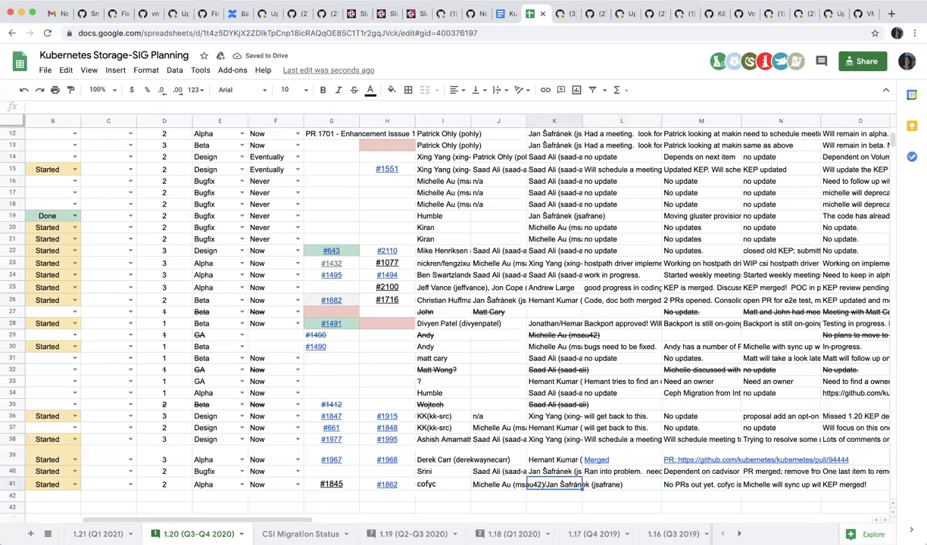
{"action": "key", "text": "Down"}
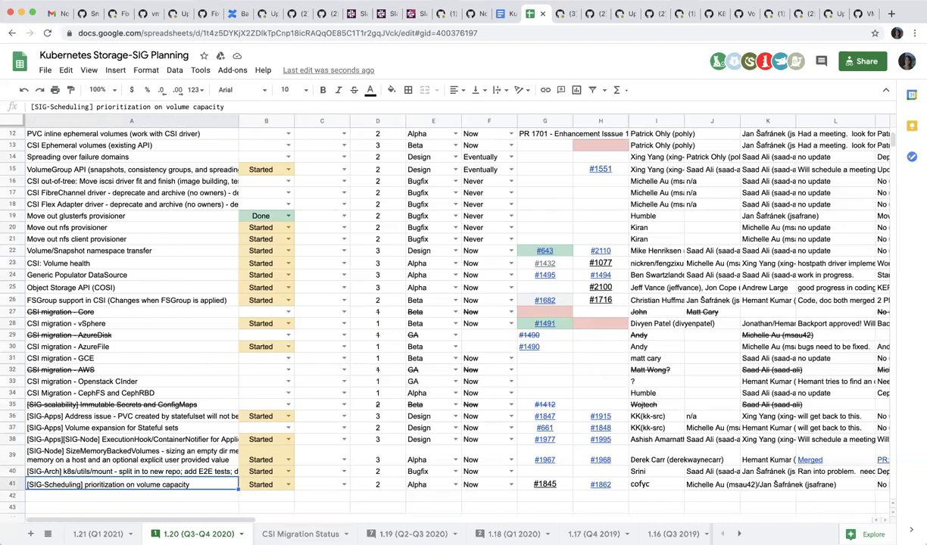
Step: Enter 'delayed to 1.21' in L41 for the volume capacity prioritization row
{"action": "key", "text": "Right"}
{"action": "key", "text": "Right"}
{"action": "key", "text": "Right"}
{"action": "key", "text": "Right"}
{"action": "key", "text": "Right"}
{"action": "key", "text": "Right"}
{"action": "key", "text": "Right"}
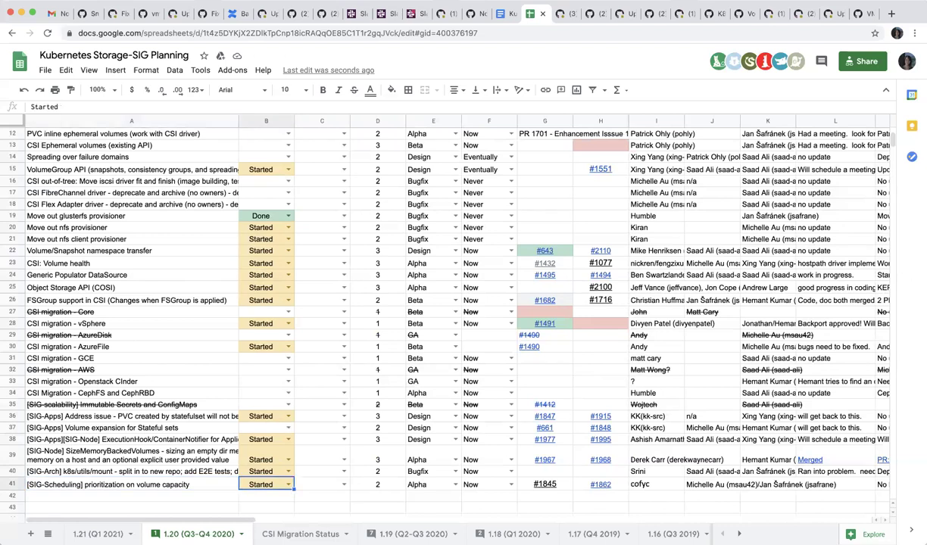
{"action": "key", "text": "Right"}
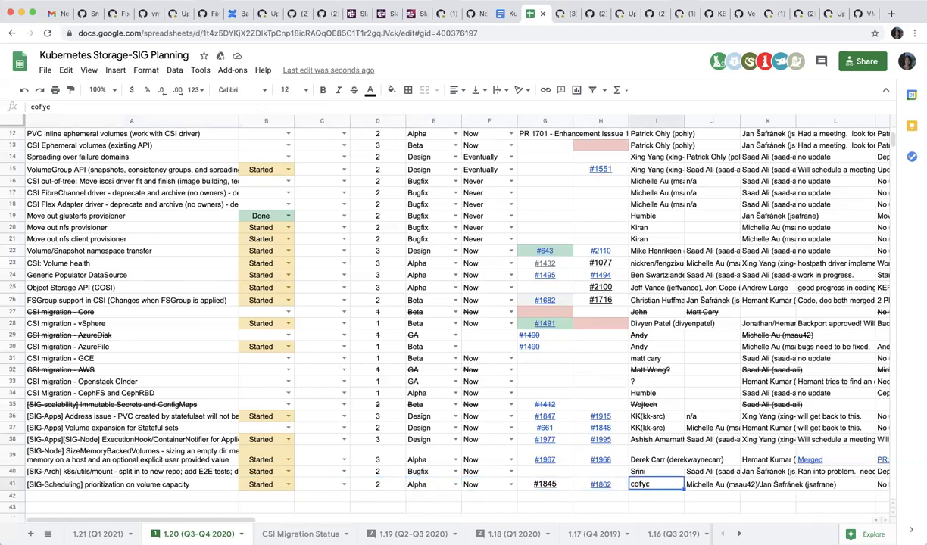
{"action": "key", "text": "Right"}
{"action": "key", "text": "Right"}
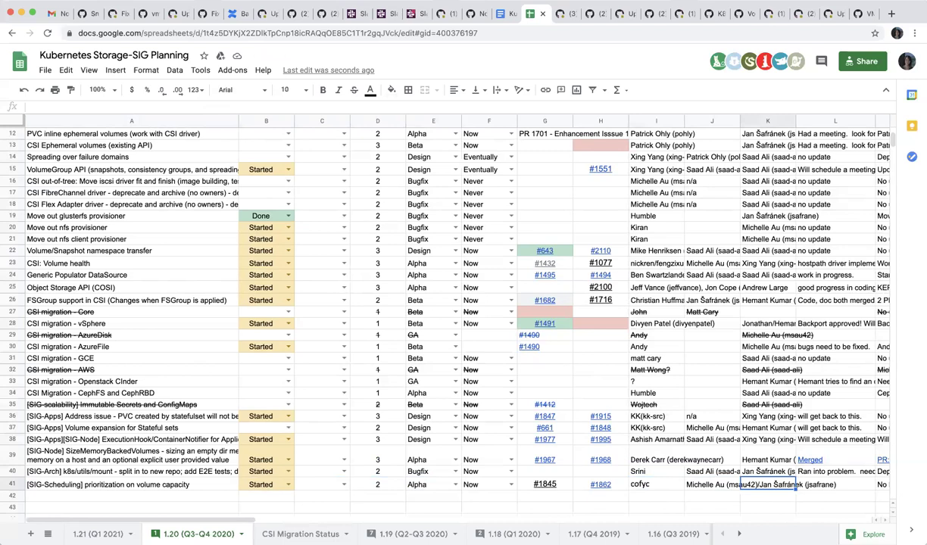
{"action": "key", "text": "Right"}
{"action": "key", "text": "Right"}
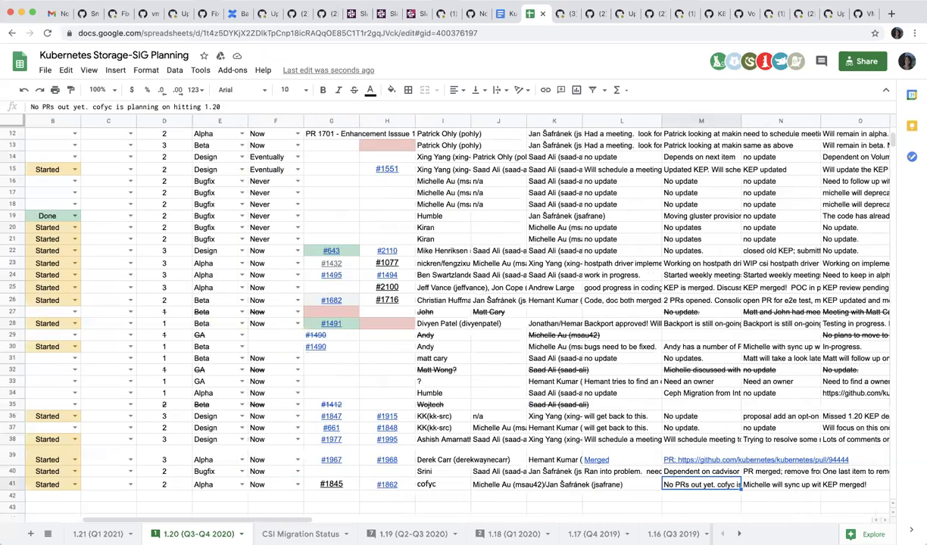
{"action": "left_click", "coordinate": [621, 484]}
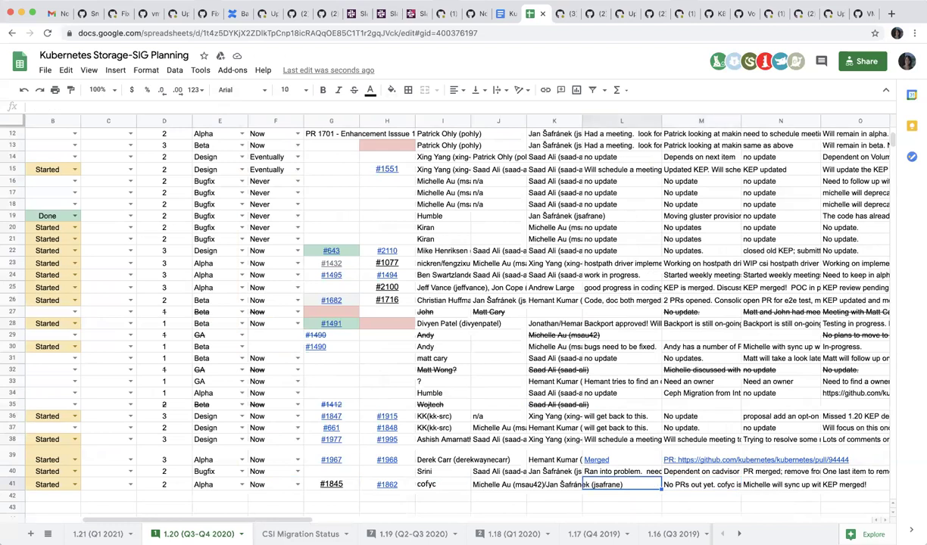
{"action": "type", "text": "de"}
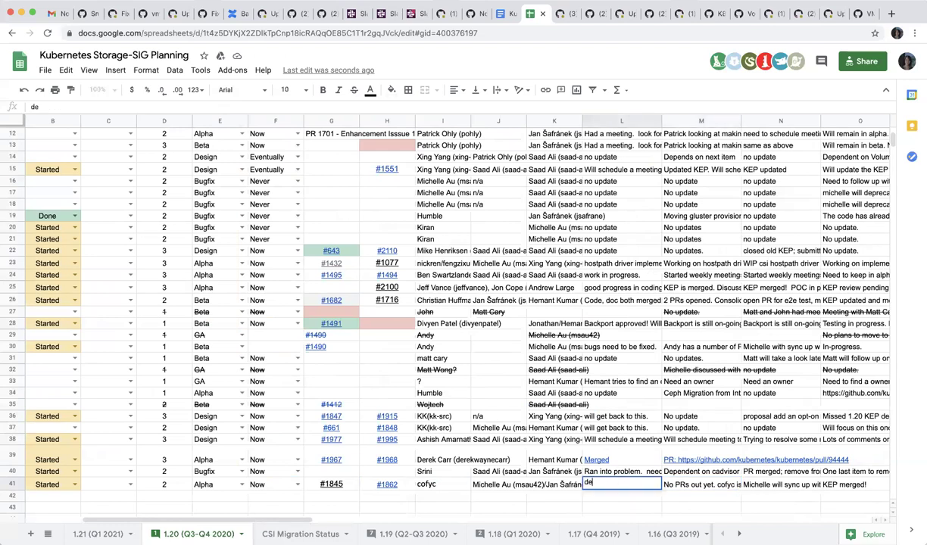
{"action": "type", "text": "layed to 1.21"}
{"action": "key", "text": "Return"}
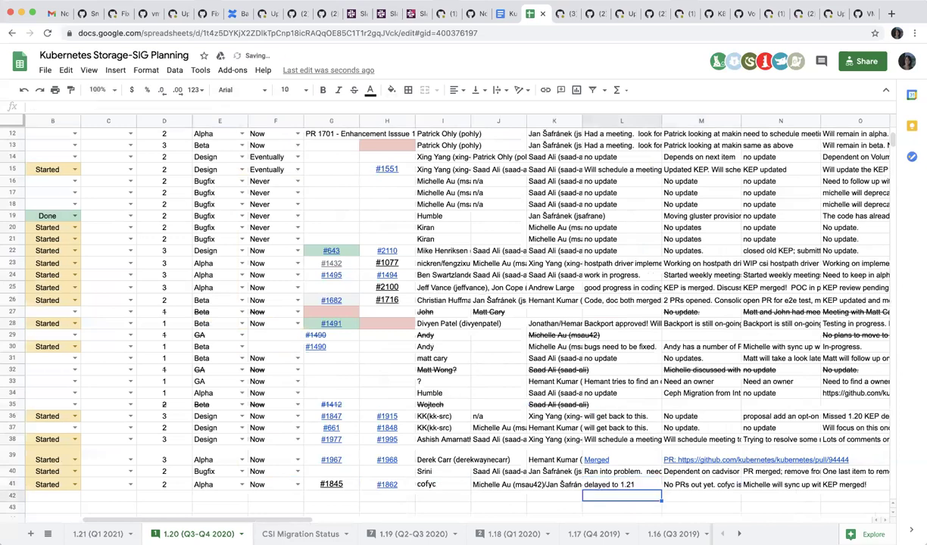
{"action": "key", "text": "Up"}
{"action": "key", "text": "Left"}
{"action": "key", "text": "Left"}
{"action": "key", "text": "Left"}
{"action": "key", "text": "Left"}
{"action": "key", "text": "Left"}
{"action": "key", "text": "Left"}
{"action": "key", "text": "Left"}
{"action": "key", "text": "Left"}
{"action": "key", "text": "Left"}
{"action": "key", "text": "Left"}
{"action": "key", "text": "Left"}
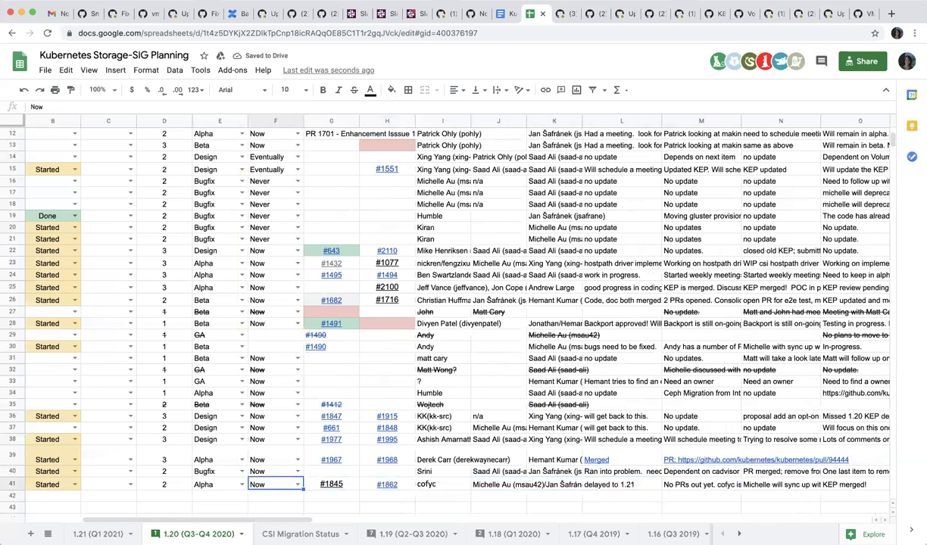
{"action": "key", "text": "Down"}
{"action": "key", "text": "Up"}
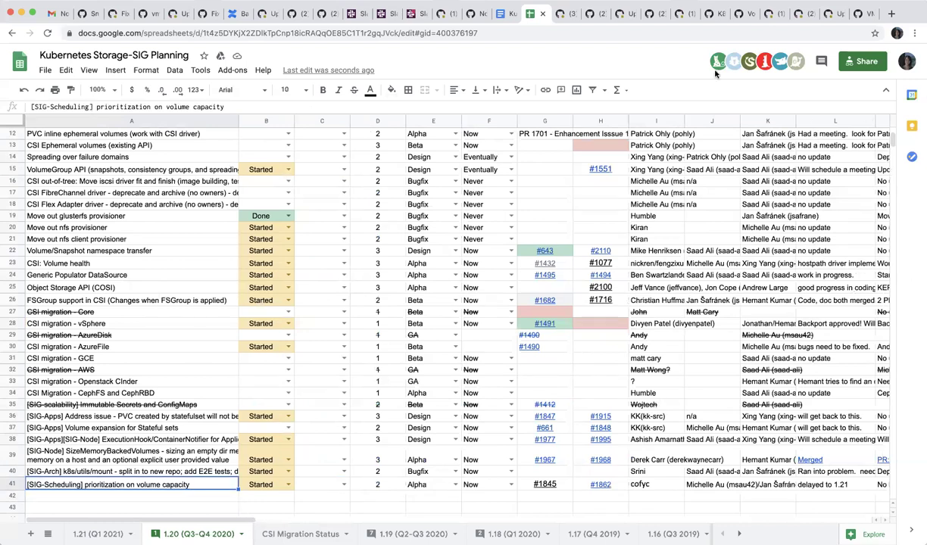
Step: Switch to the Kubernetes Storage SIG Meeting Notes/Agenda document in Google Docs
{"action": "left_click", "coordinate": [496, 19]}
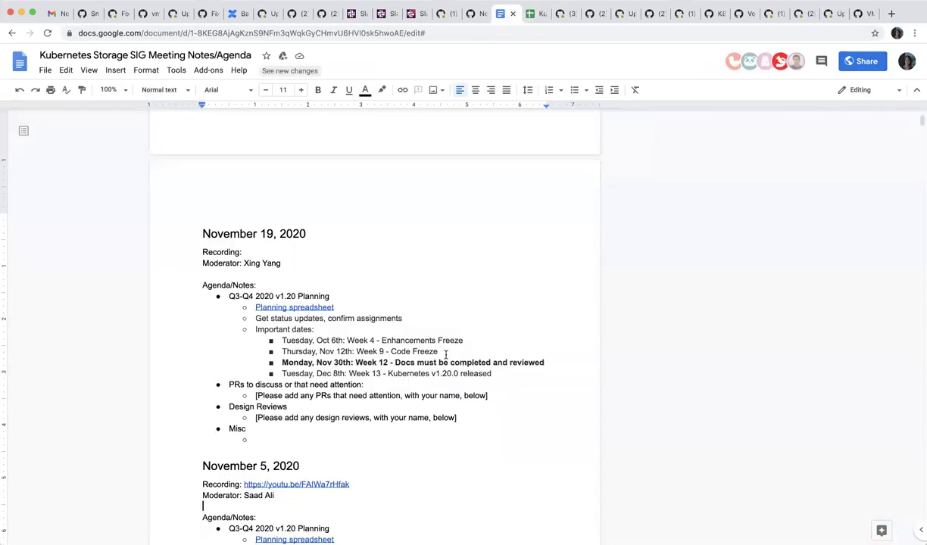